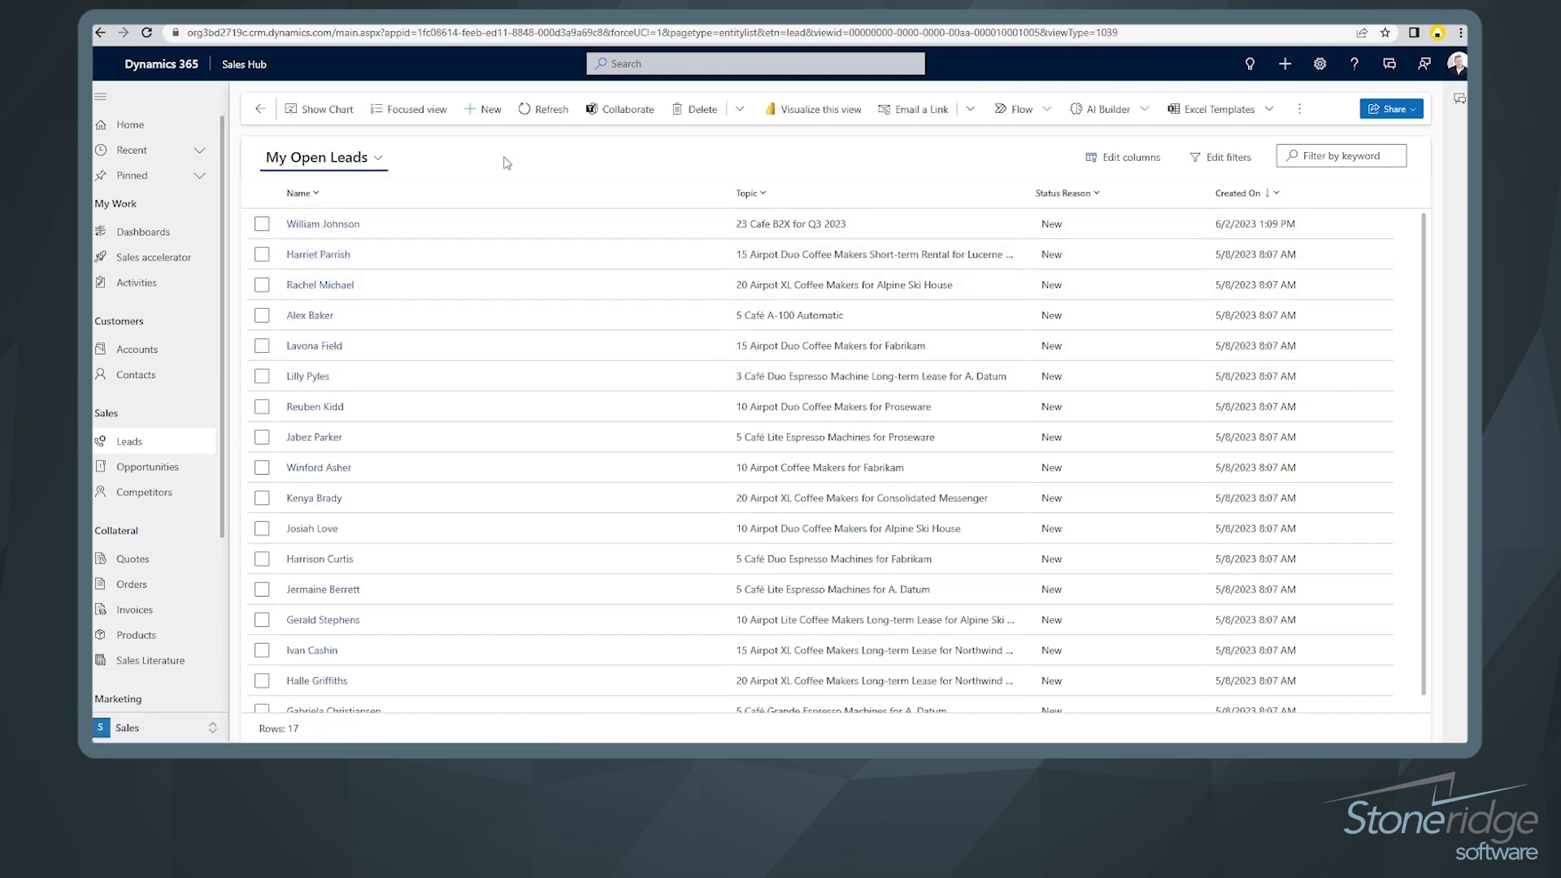
# Step: Create a new blank lead and glance at its Qualify stage fields
pyautogui.click(486, 111)
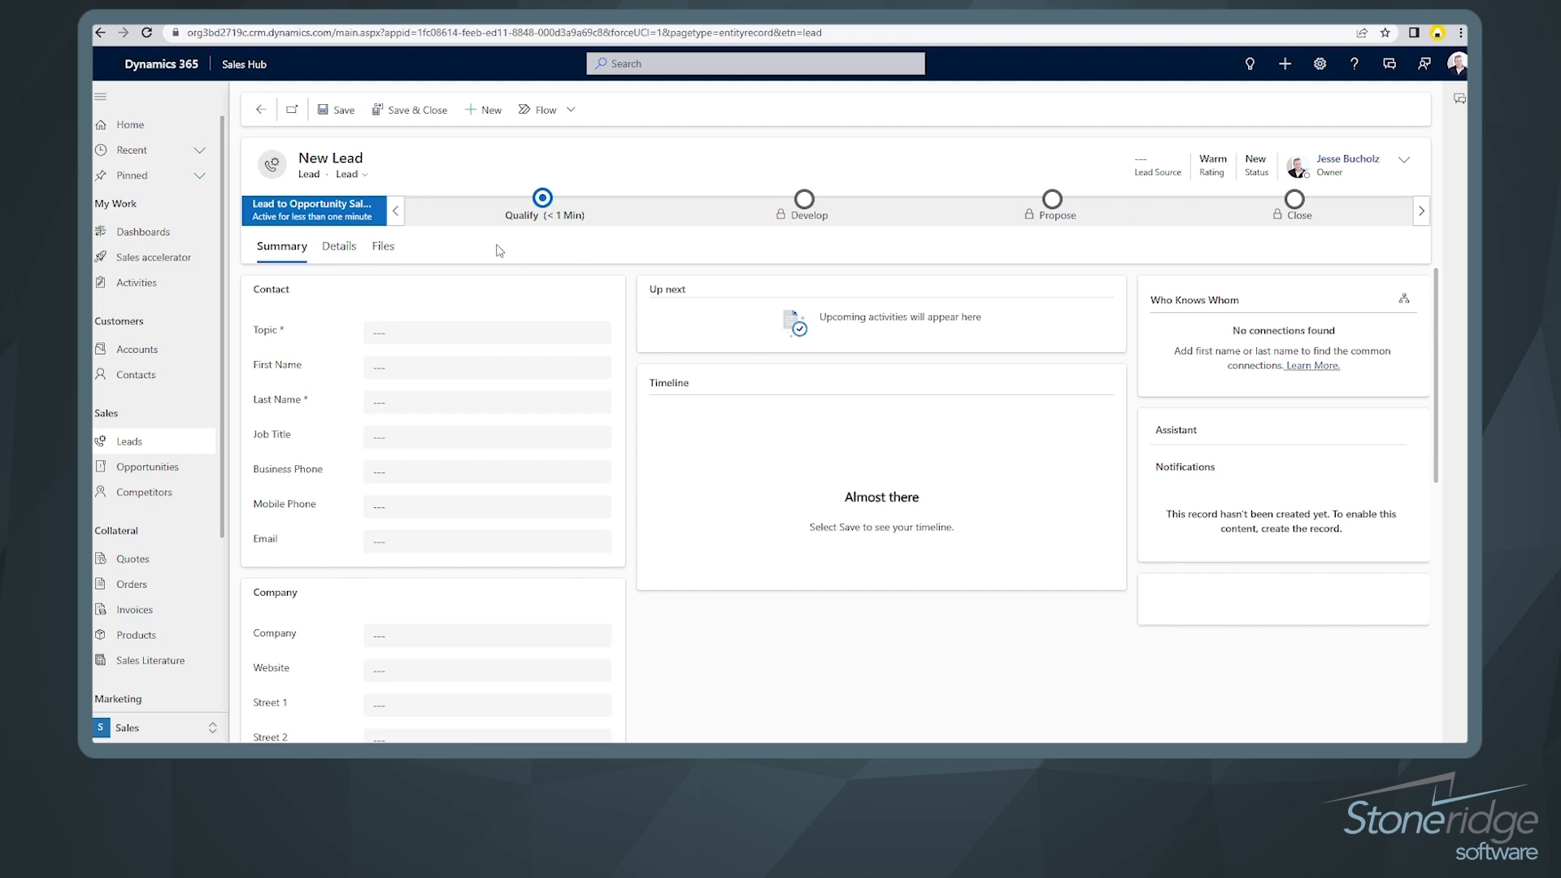
pyautogui.click(543, 199)
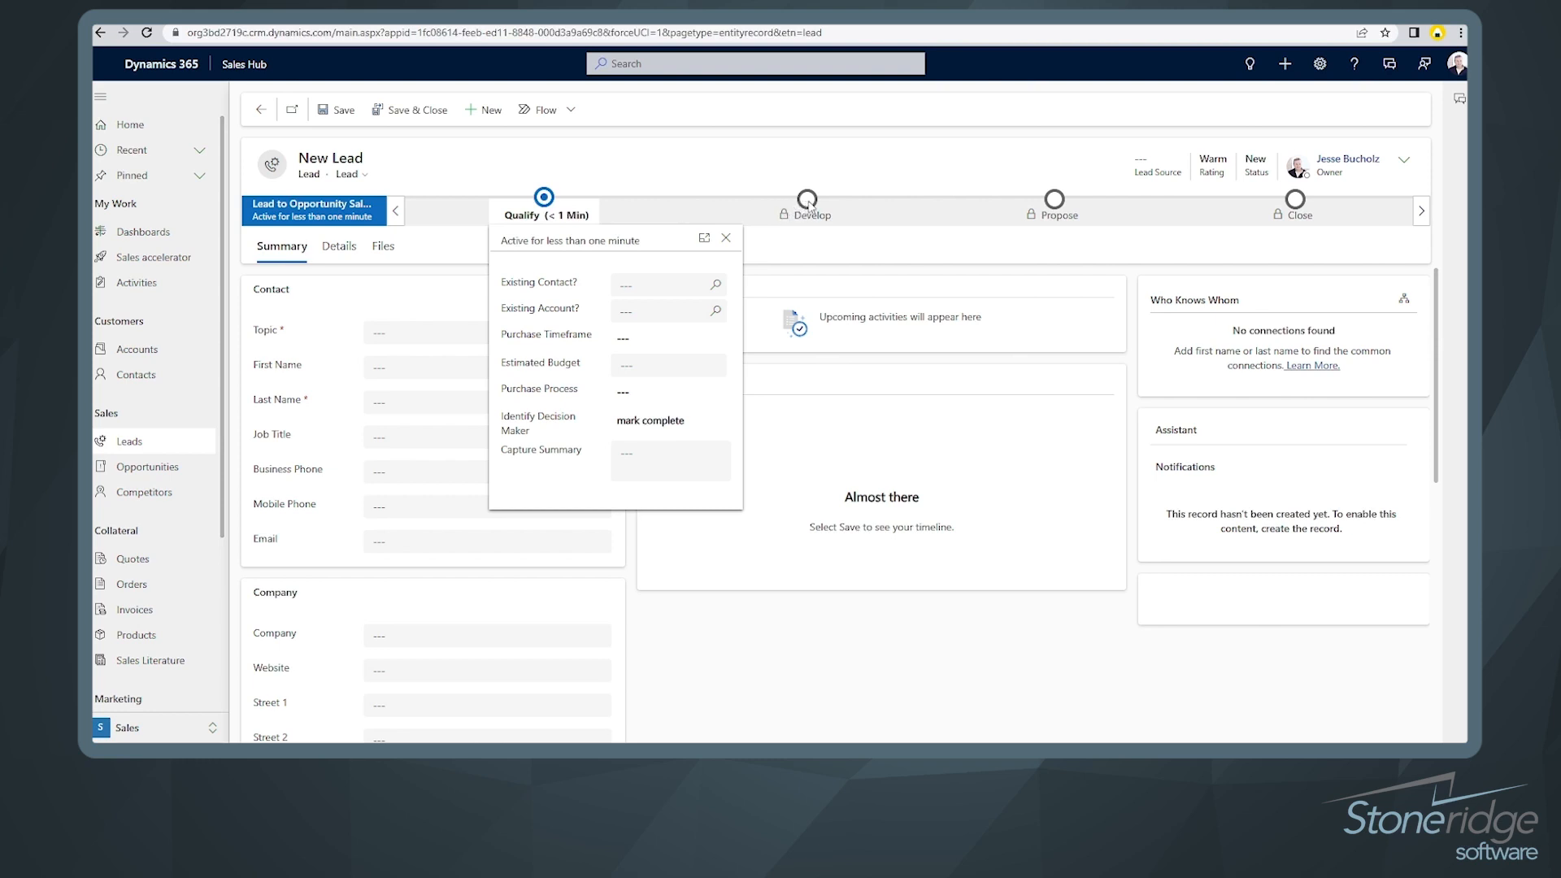
pyautogui.click(779, 246)
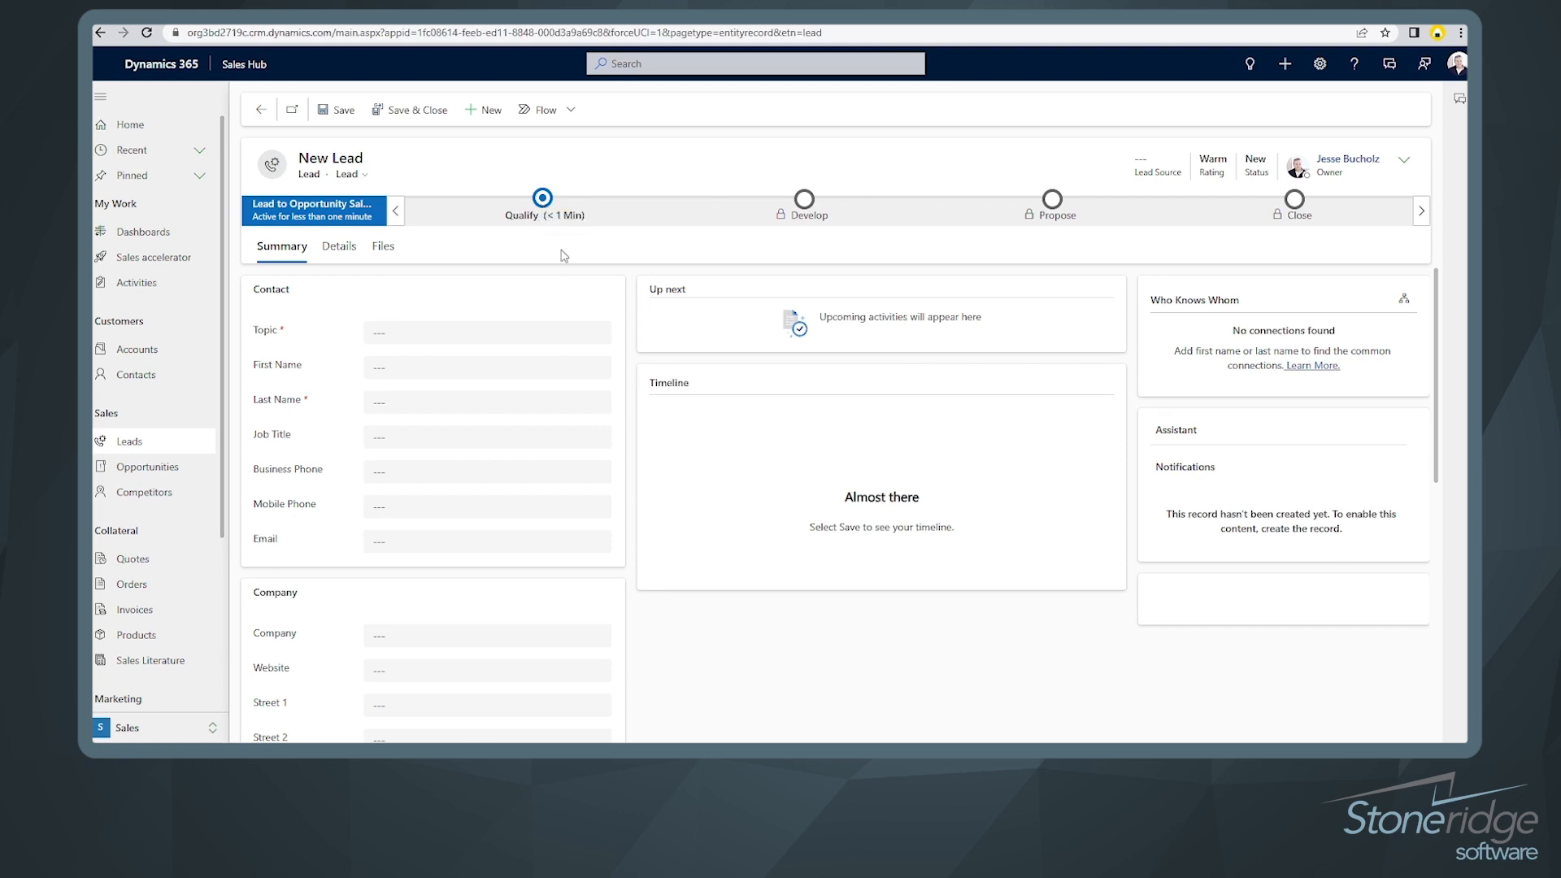
# Step: Enter topic 'Quote on wheat bread requested for grocery stores', the contact's last name, and job title Sales Manager
pyautogui.click(410, 333)
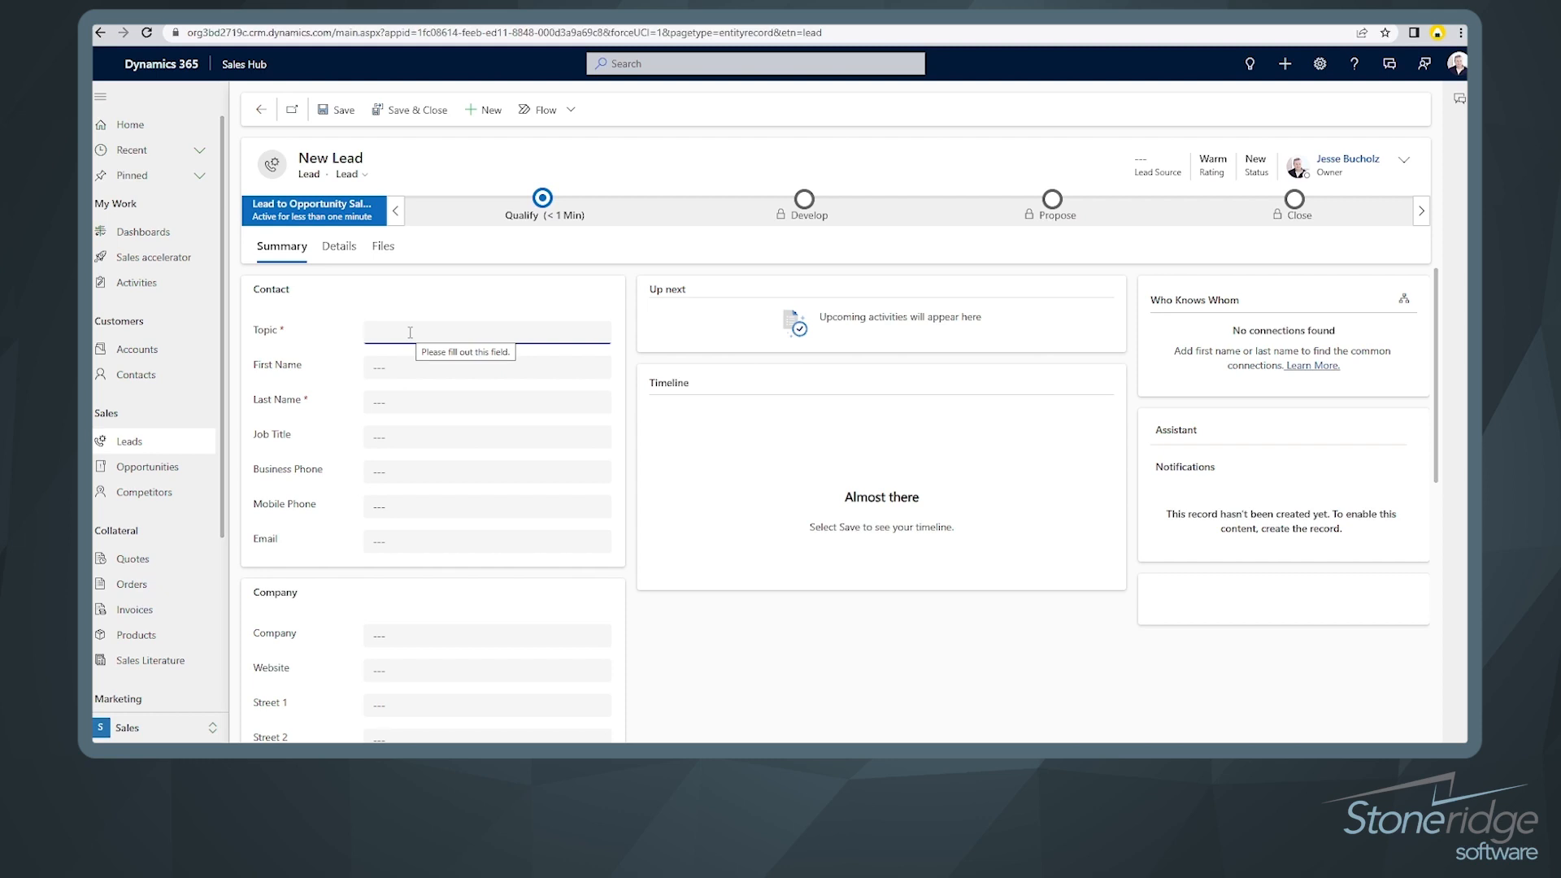
pyautogui.write('Quote on wheat bread')
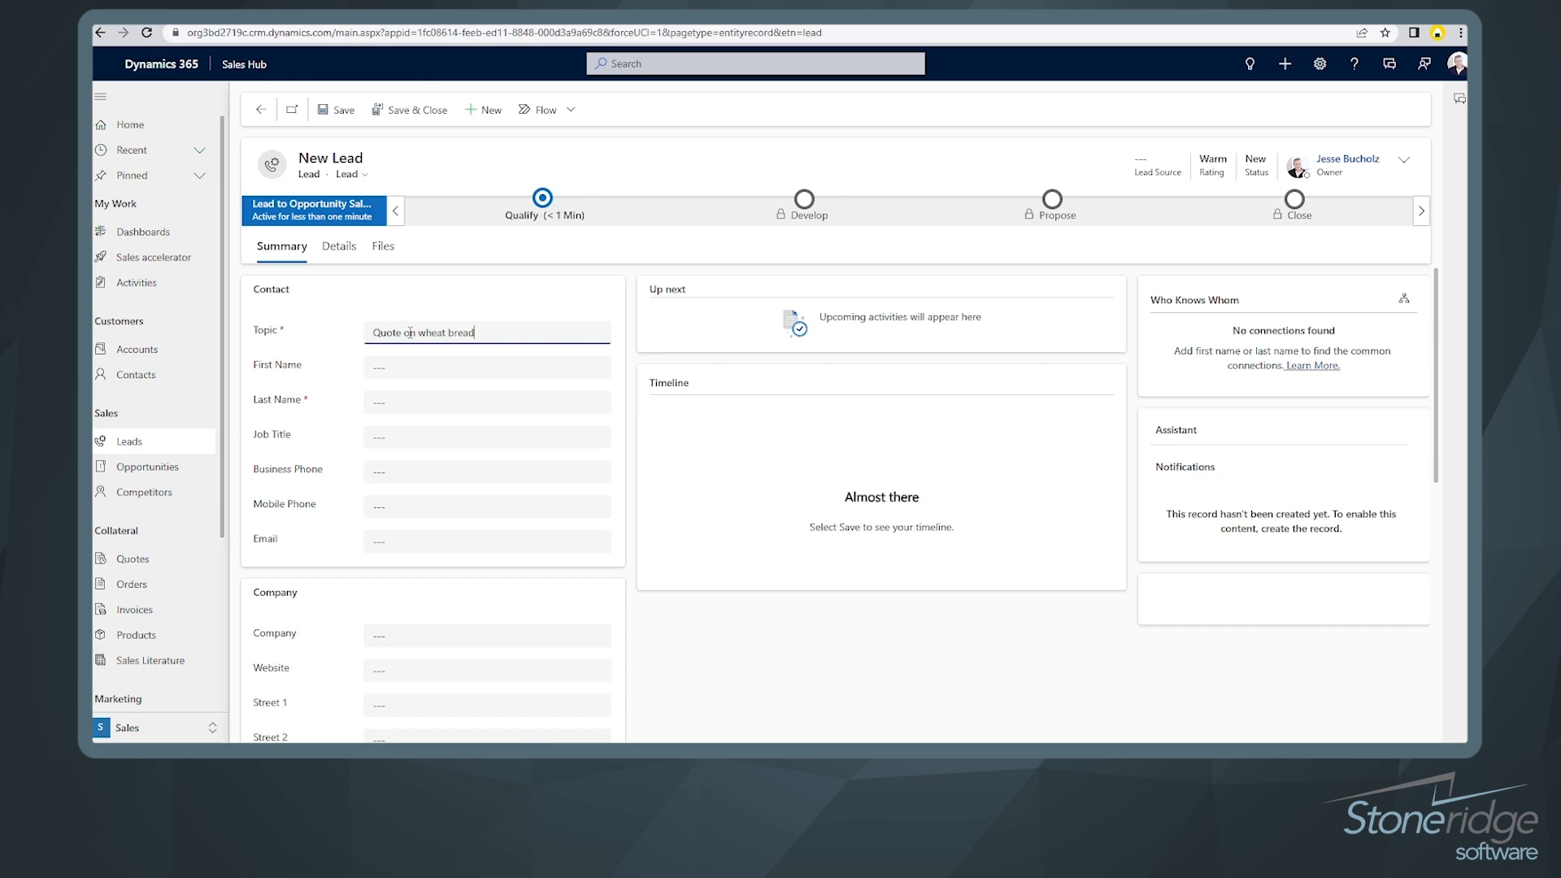
pyautogui.write(' requested for grocery stores')
pyautogui.click(391, 367)
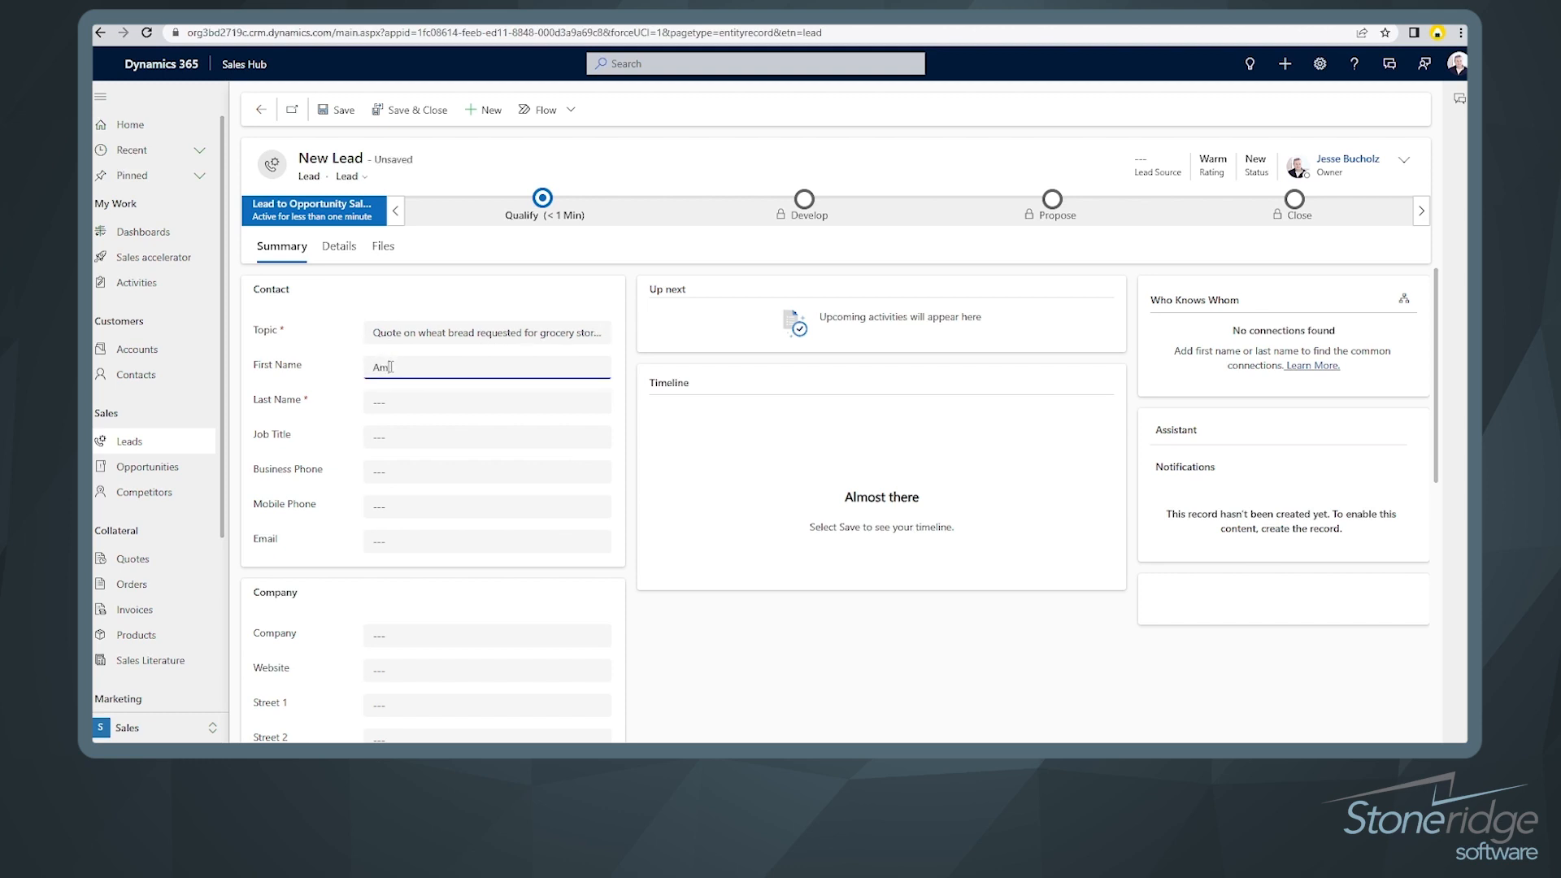
pyautogui.press('Tab')
pyautogui.write('Smith')
pyautogui.press('Tab')
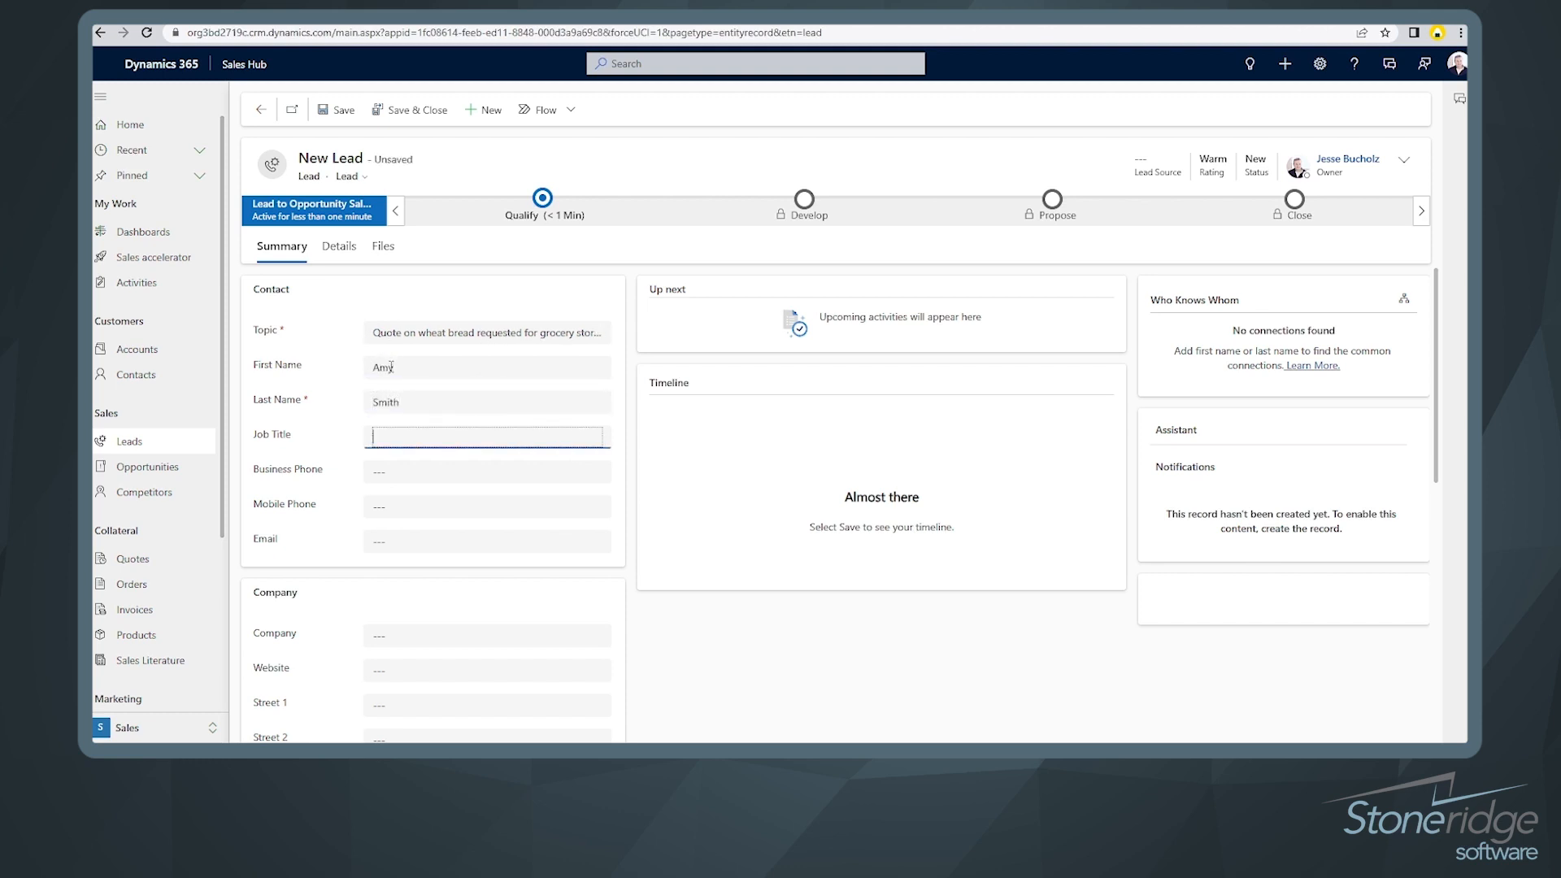
pyautogui.write('Sales Manager')
# Step: Add the contact's business phone number and company Downtown Groc
pyautogui.press('Tab')
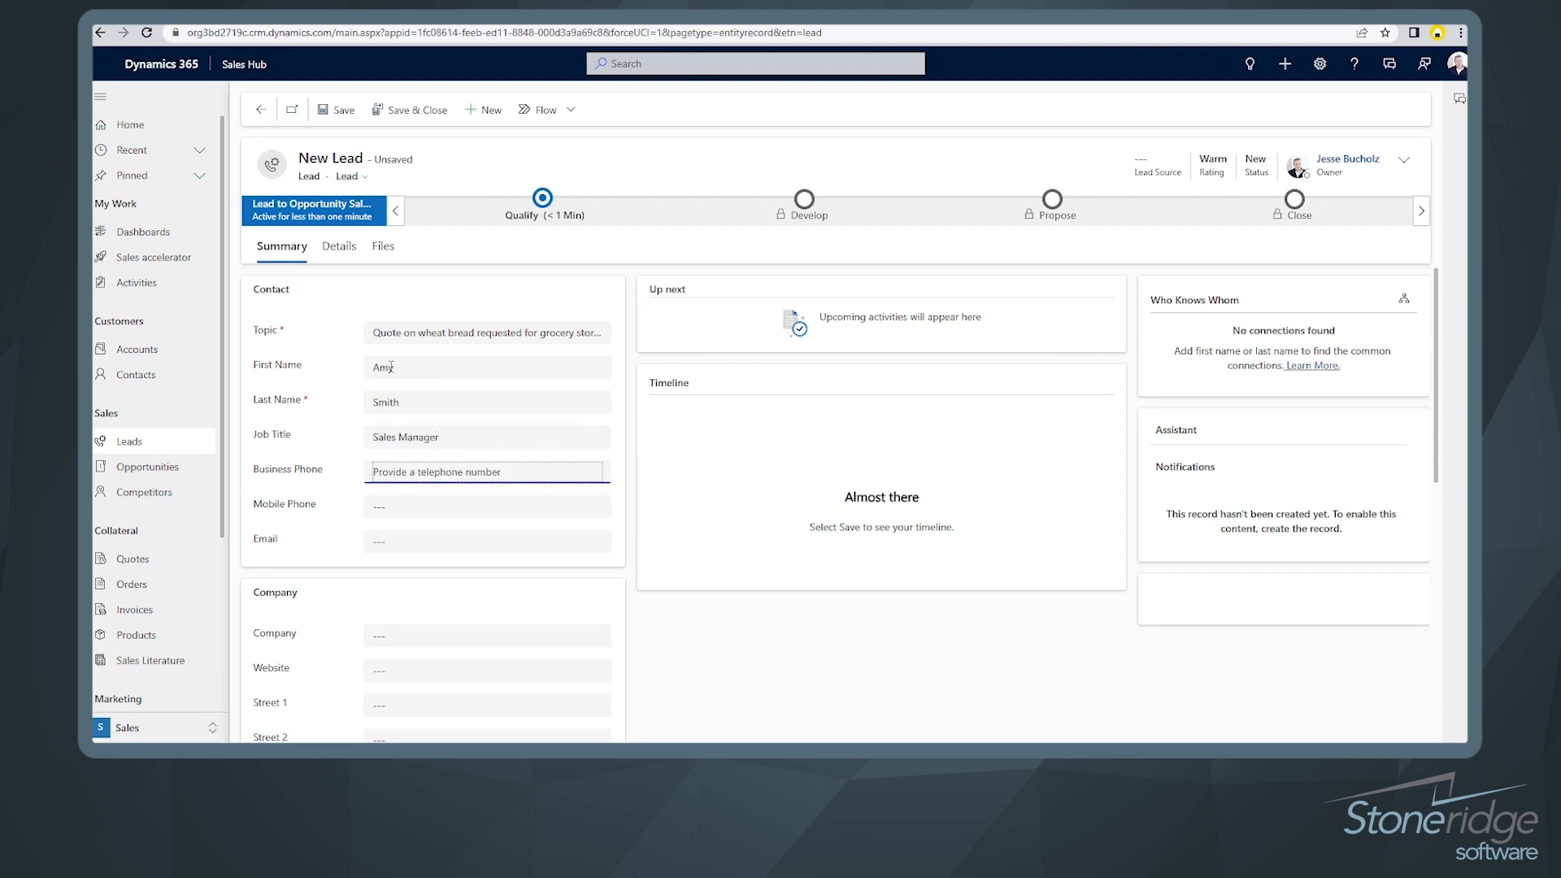
pyautogui.write('855-555-5874')
pyautogui.press('Tab')
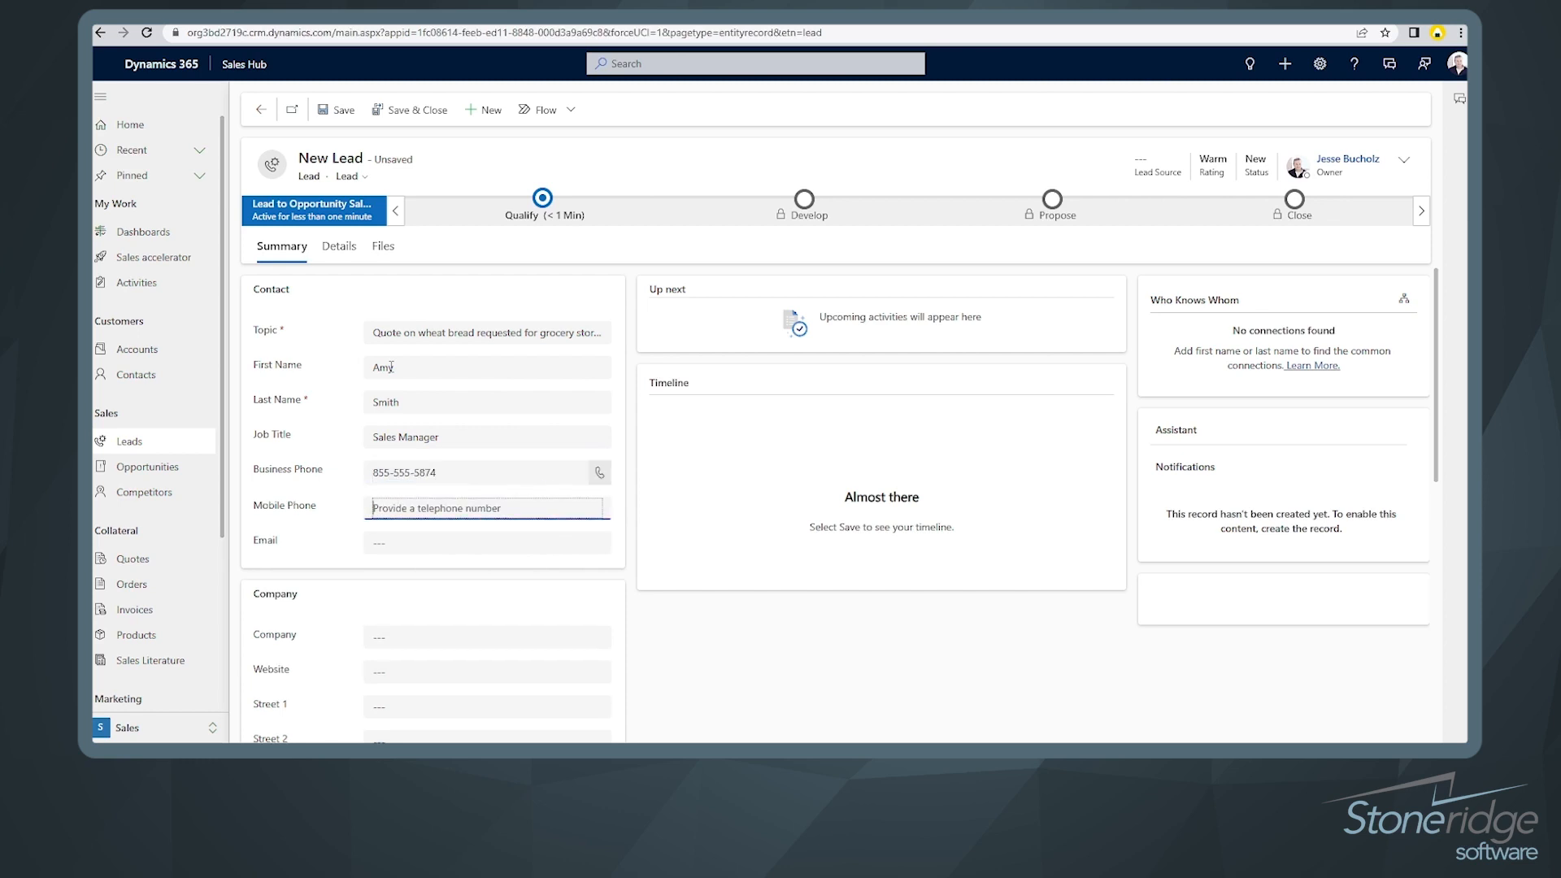
pyautogui.press('Tab')
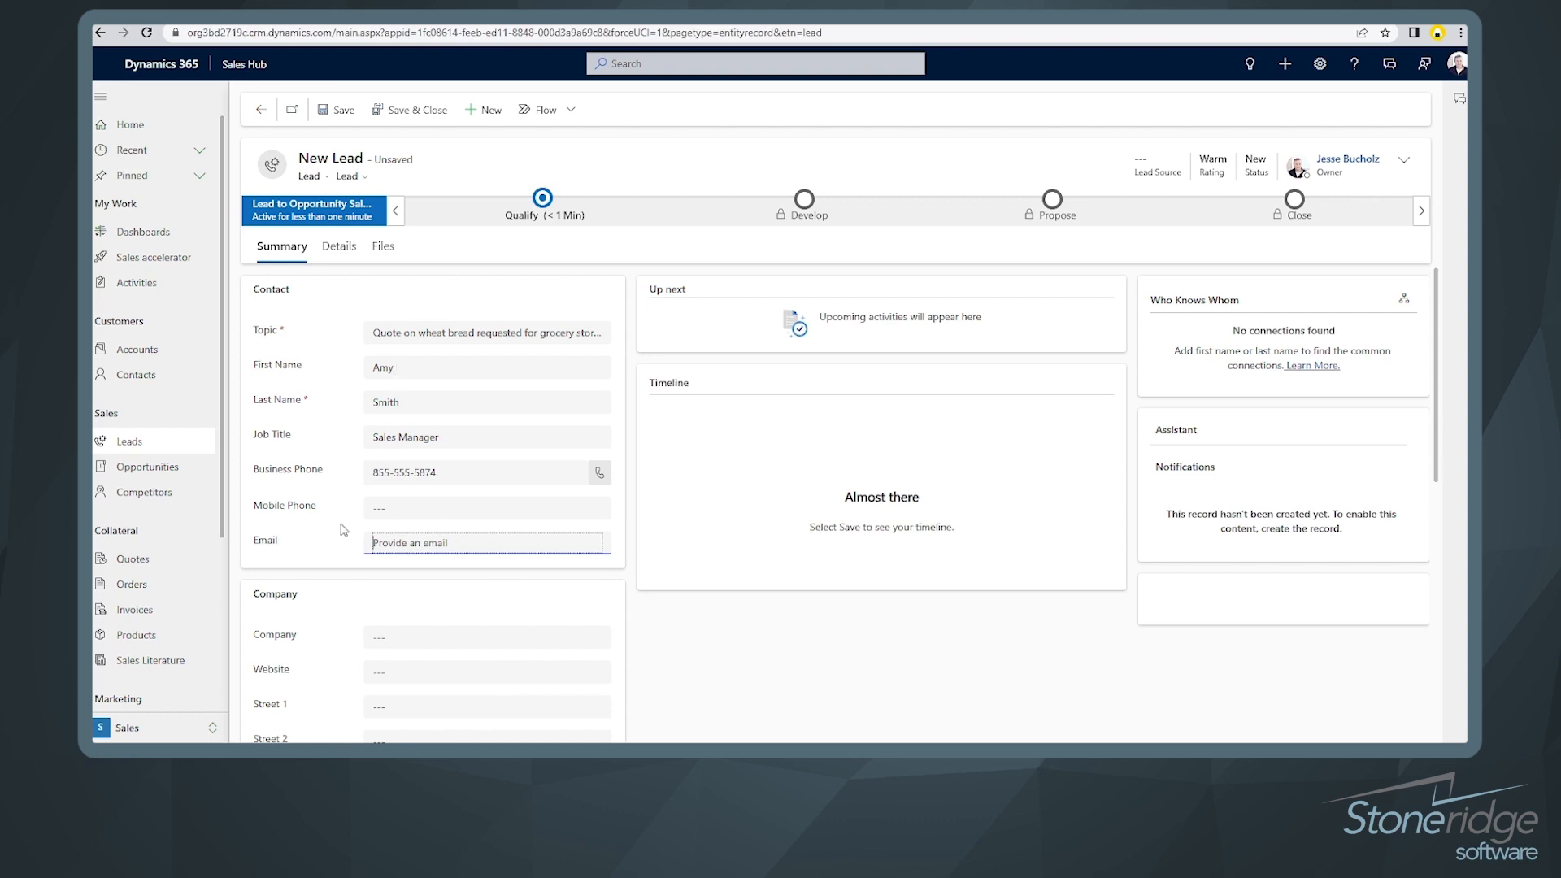
pyautogui.press('Tab')
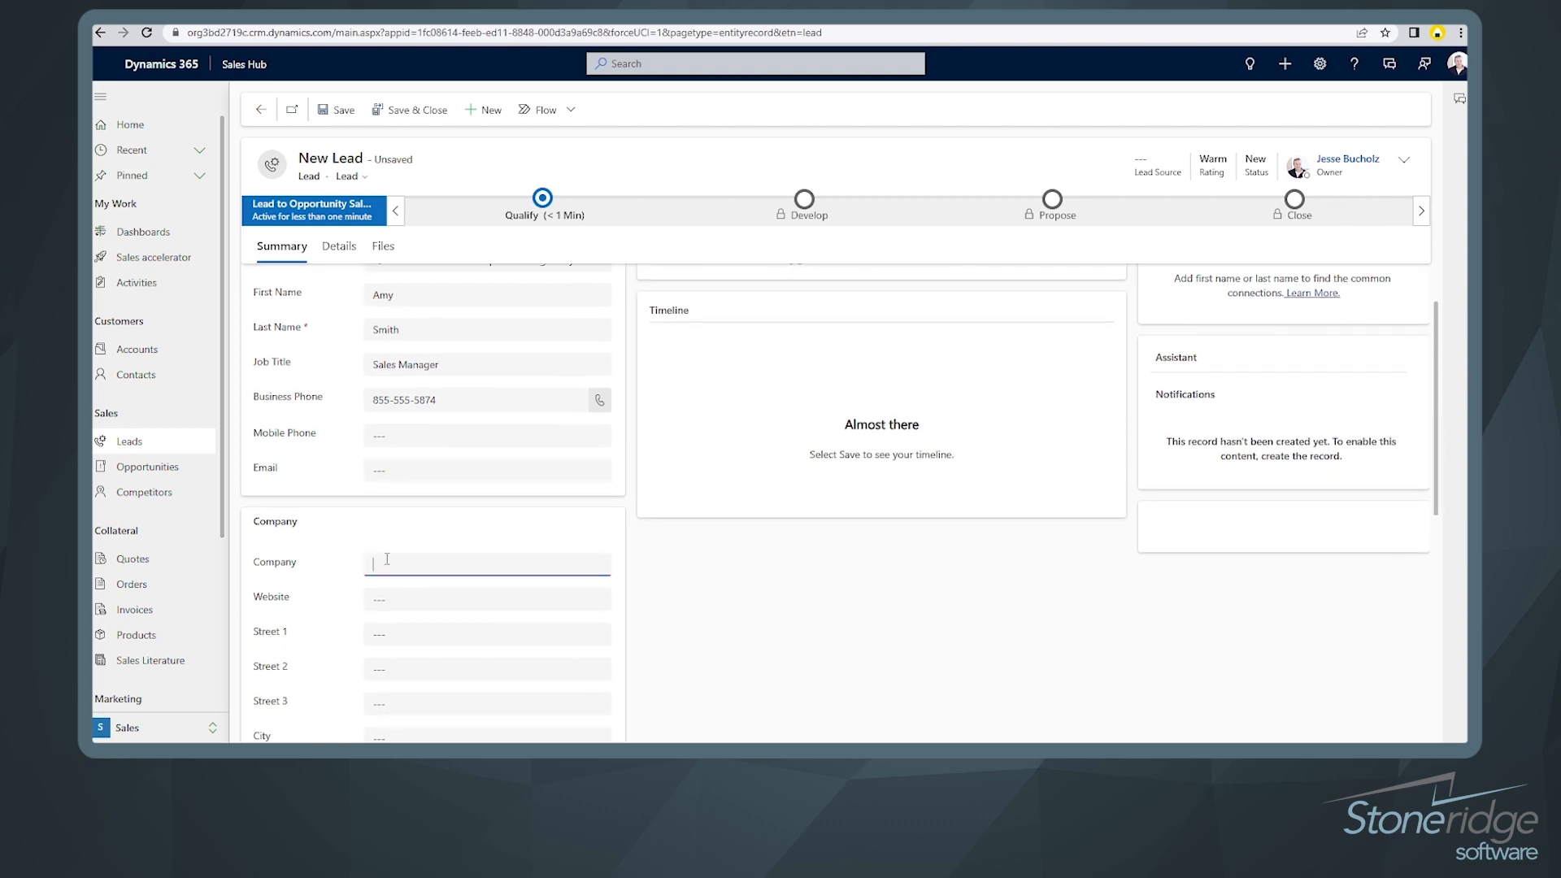
pyautogui.write('Downtown Groc')
# Step: Fill in the lead's street, city, state and postal code
pyautogui.press('Tab')
pyautogui.press('Tab')
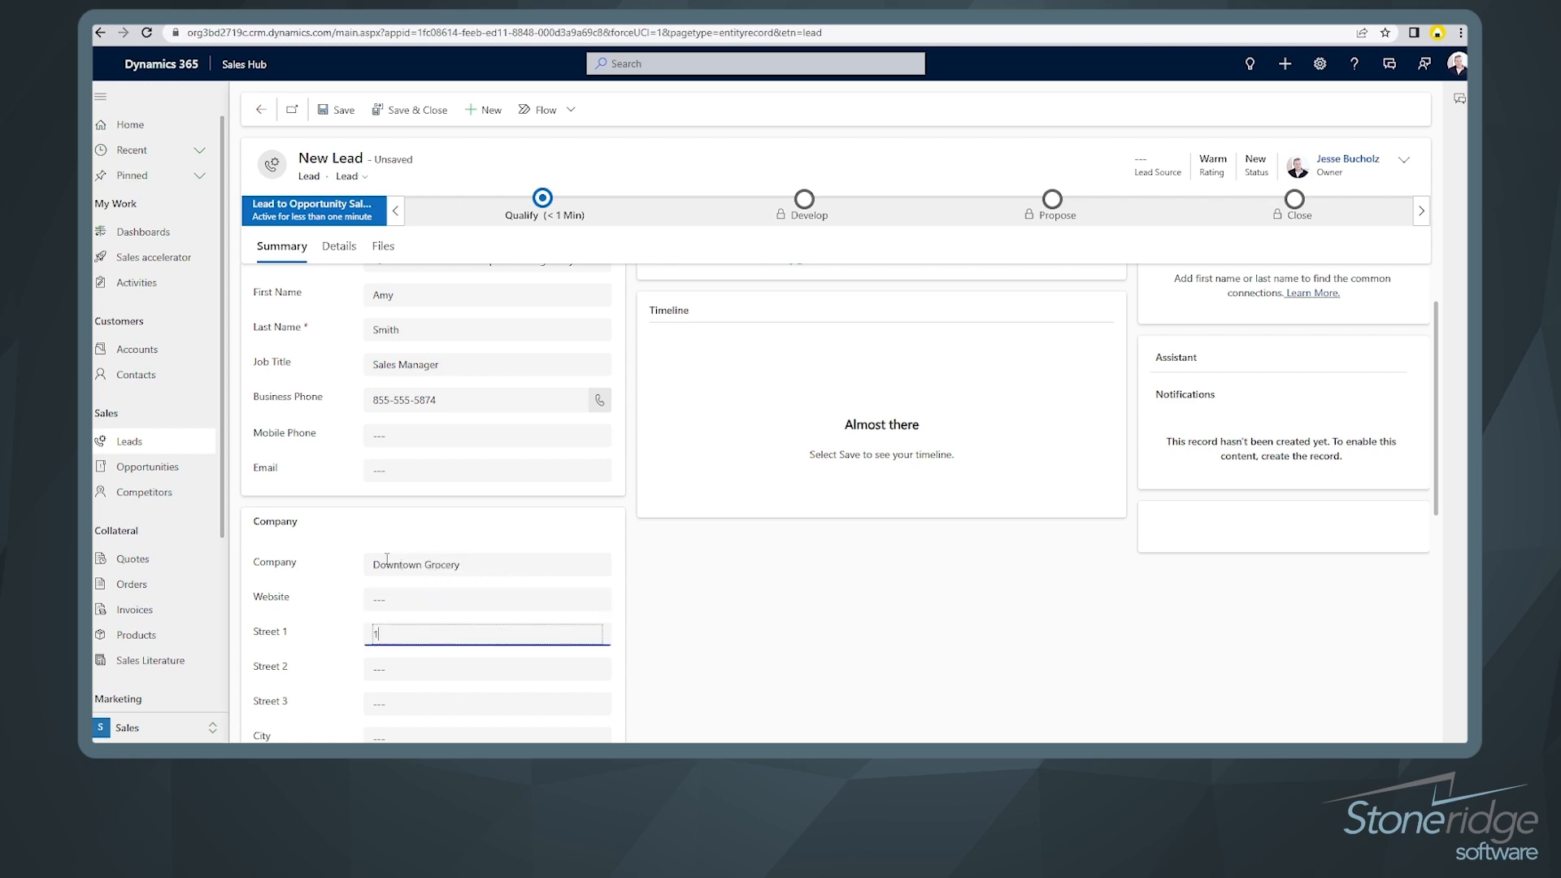
pyautogui.press('Tab')
pyautogui.press('Tab')
pyautogui.press('Tab')
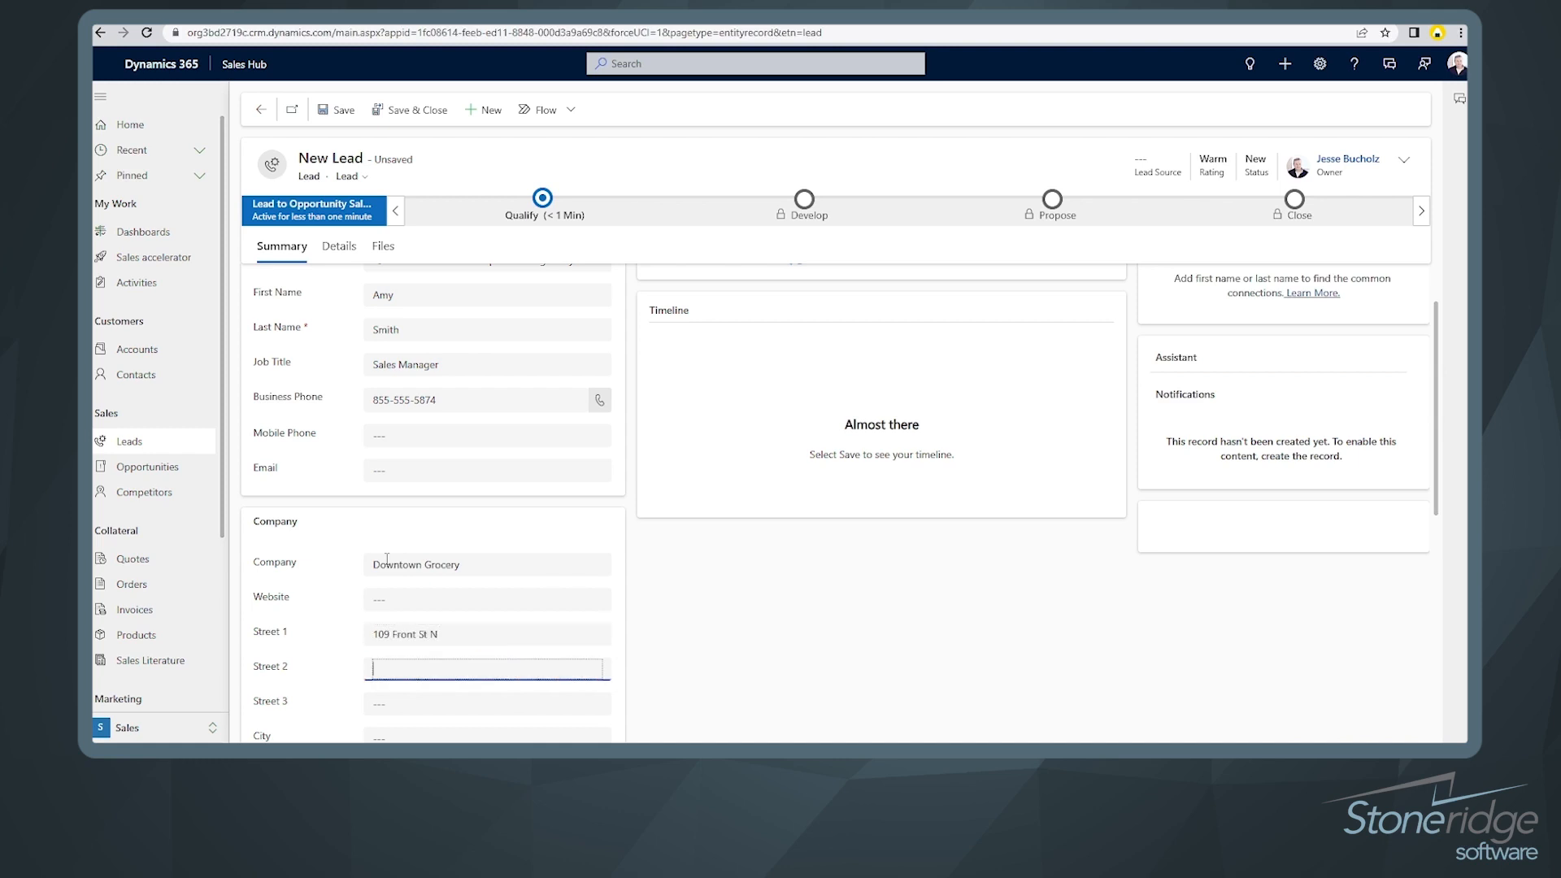
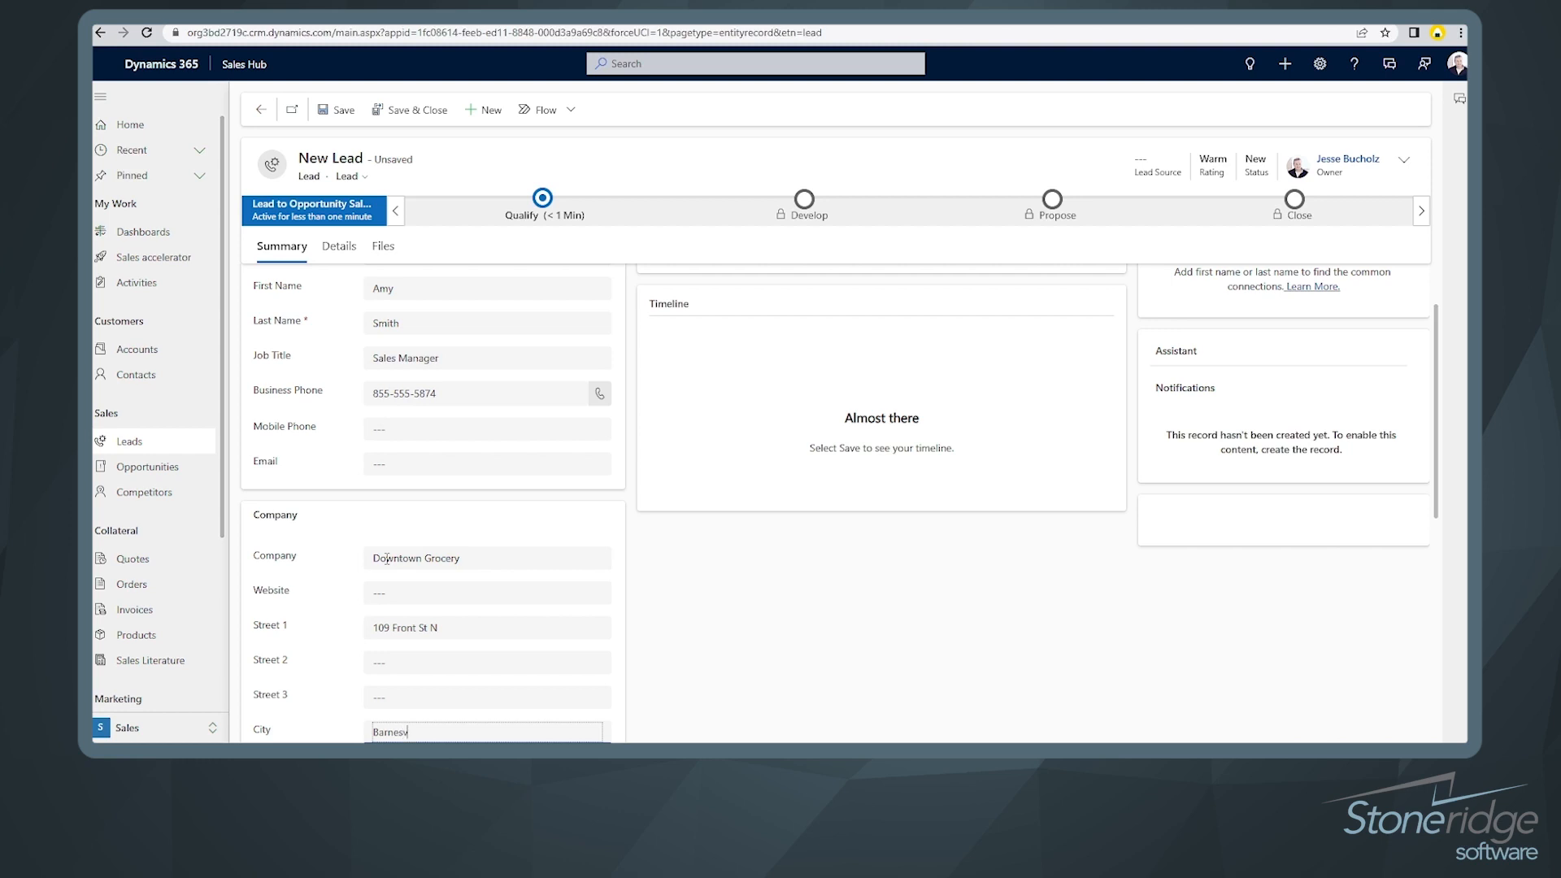
pyautogui.press('Tab')
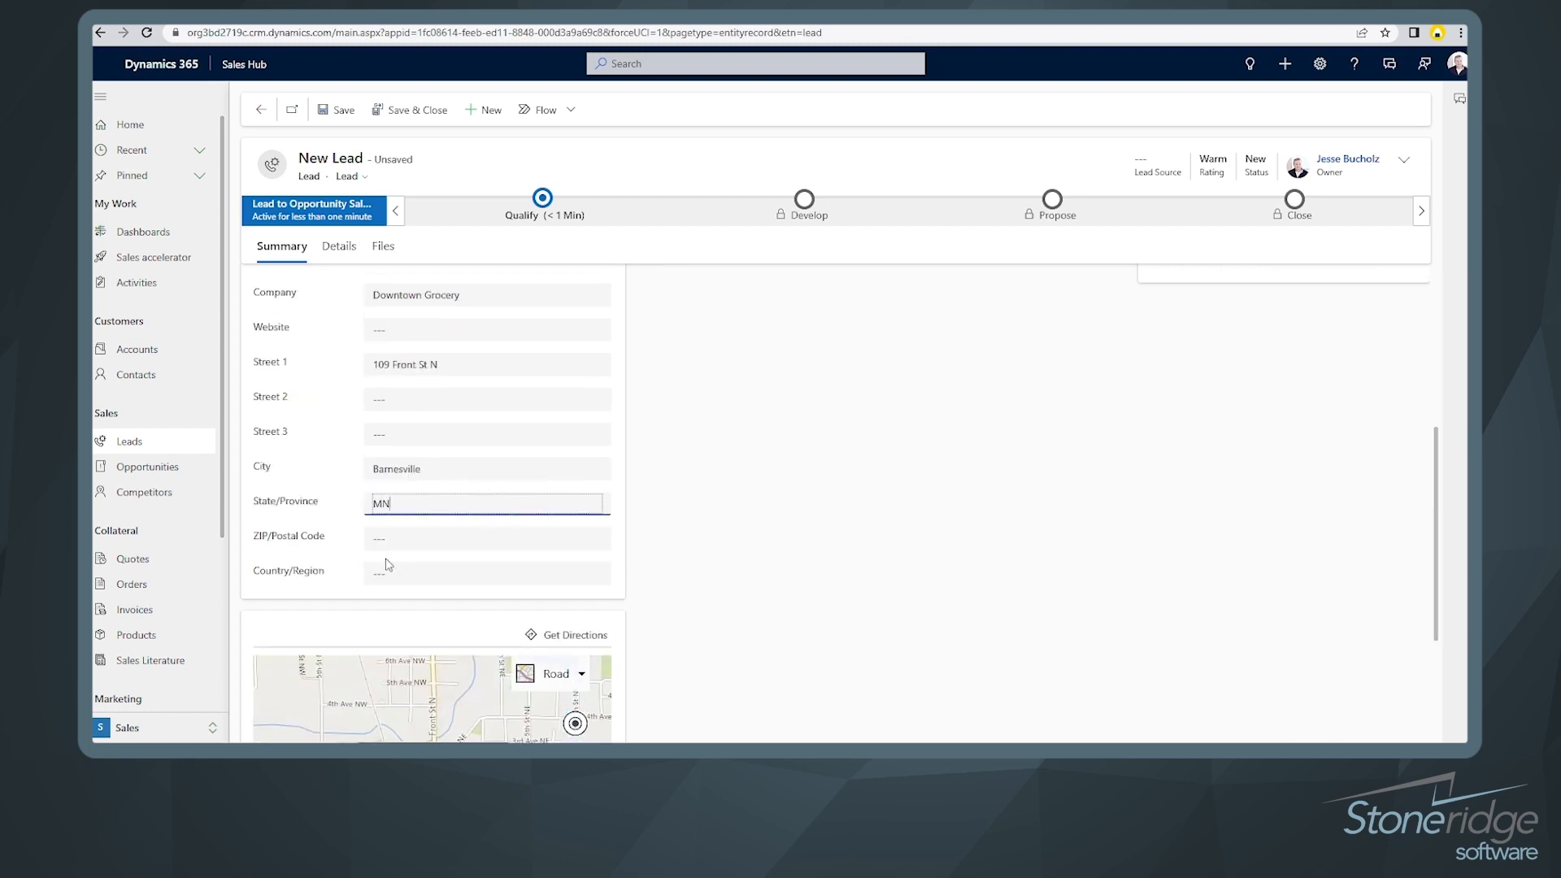
pyautogui.press('Tab')
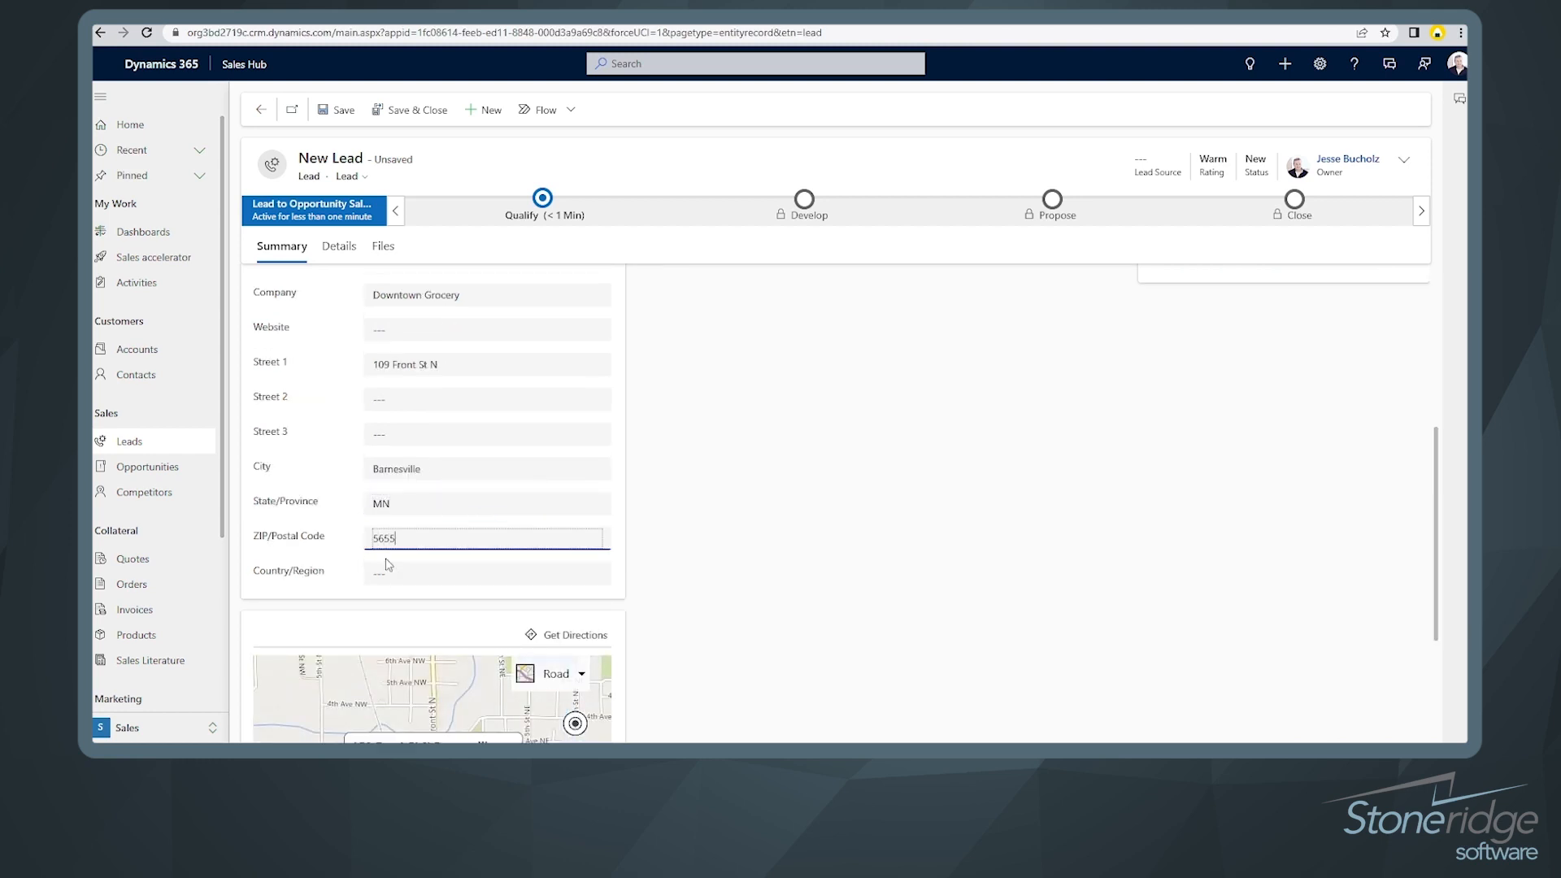
pyautogui.click(640, 565)
# Step: Save the new lead record
pyautogui.scroll(-2, 644, 572)
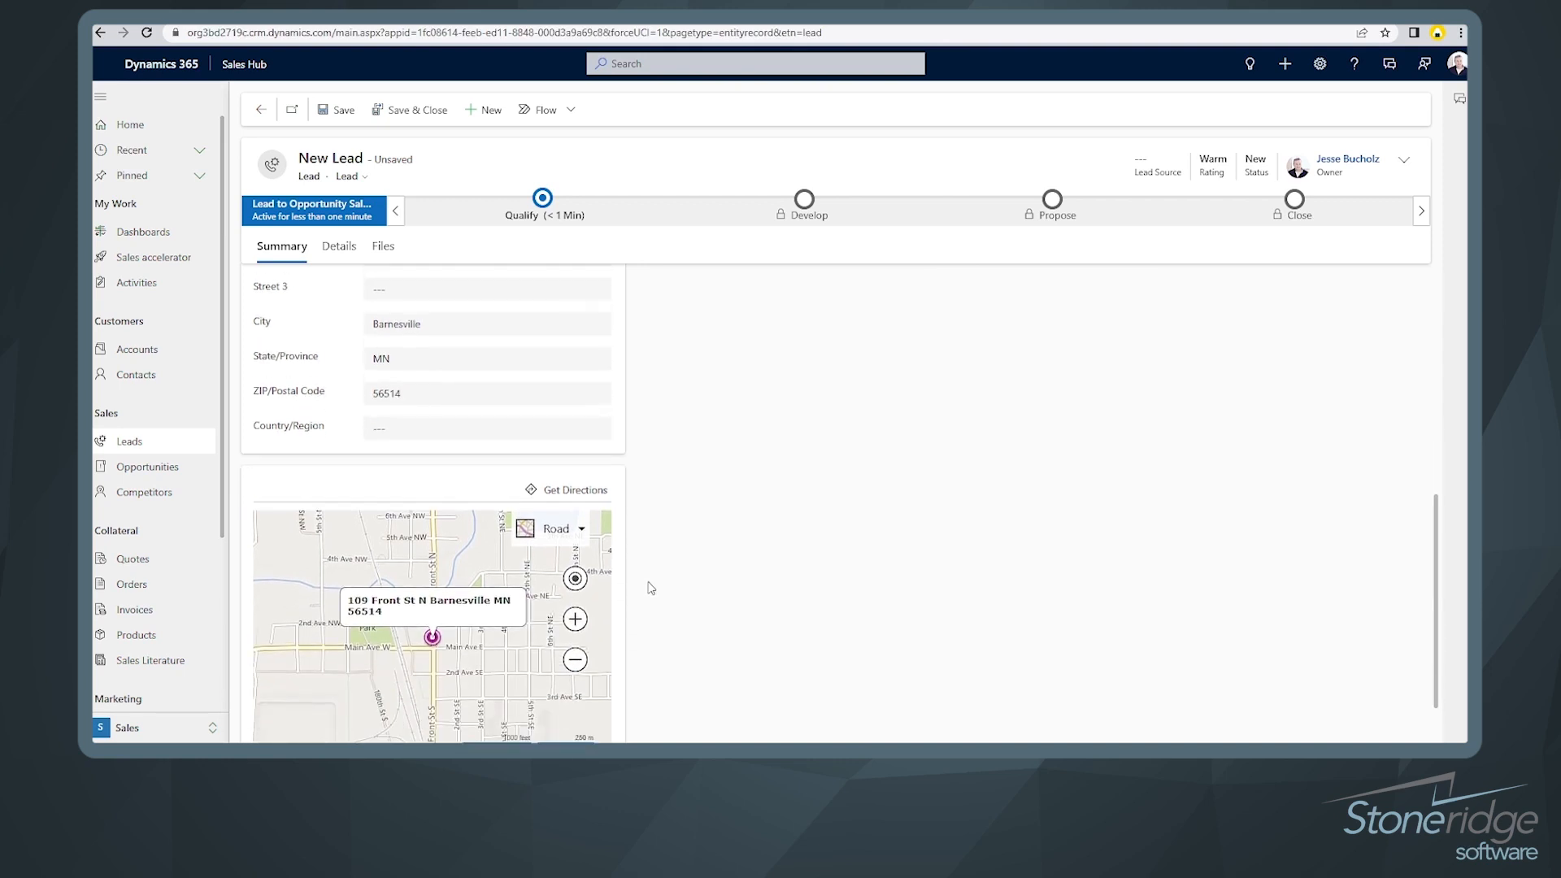
pyautogui.scroll(5, 661, 590)
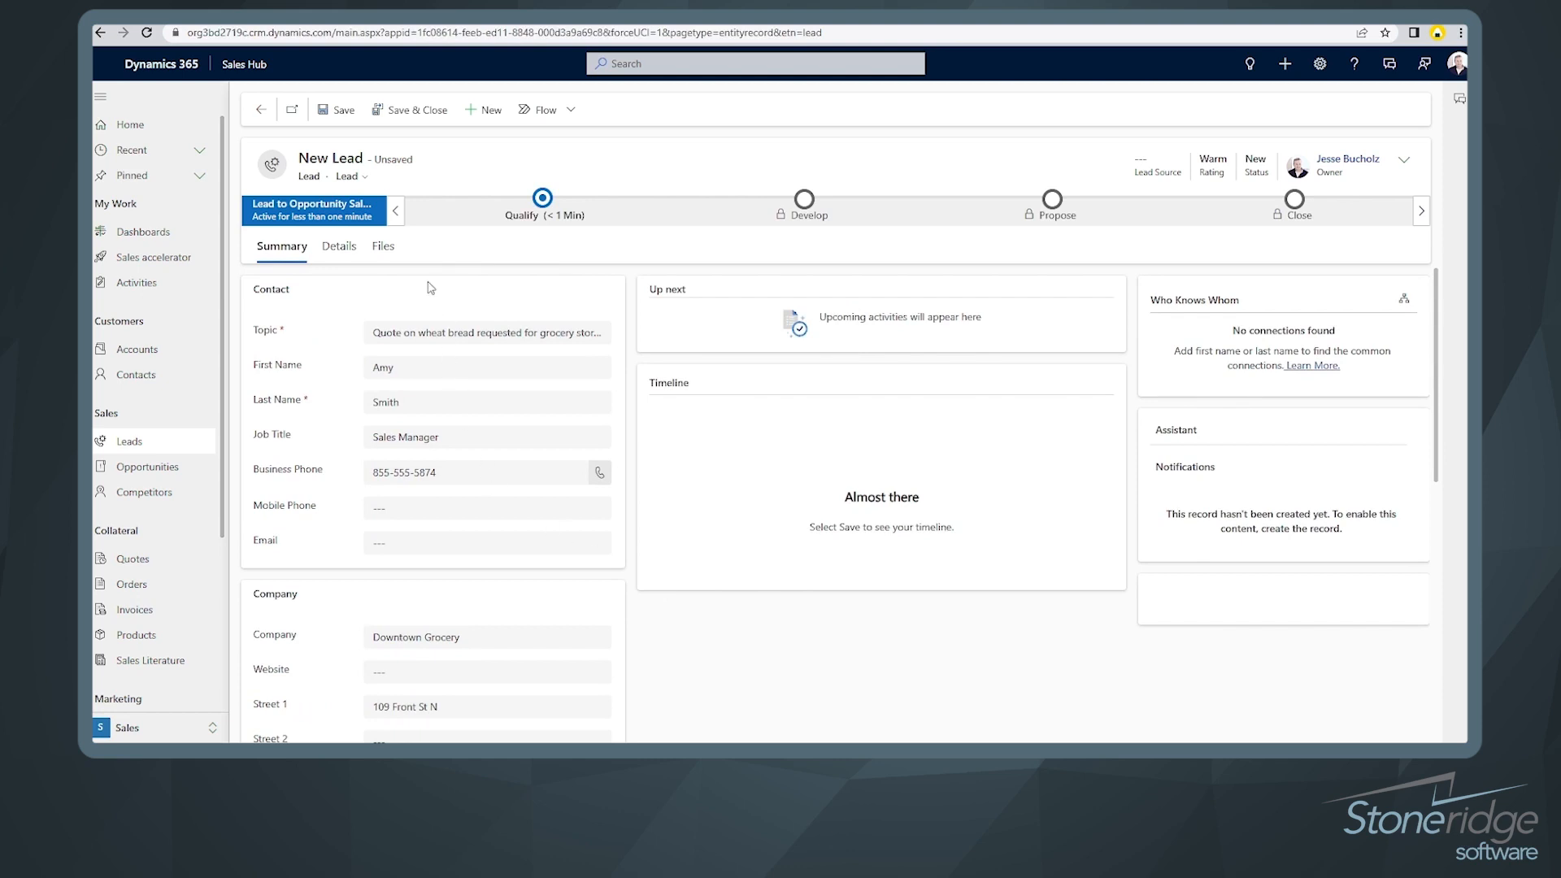
pyautogui.click(345, 111)
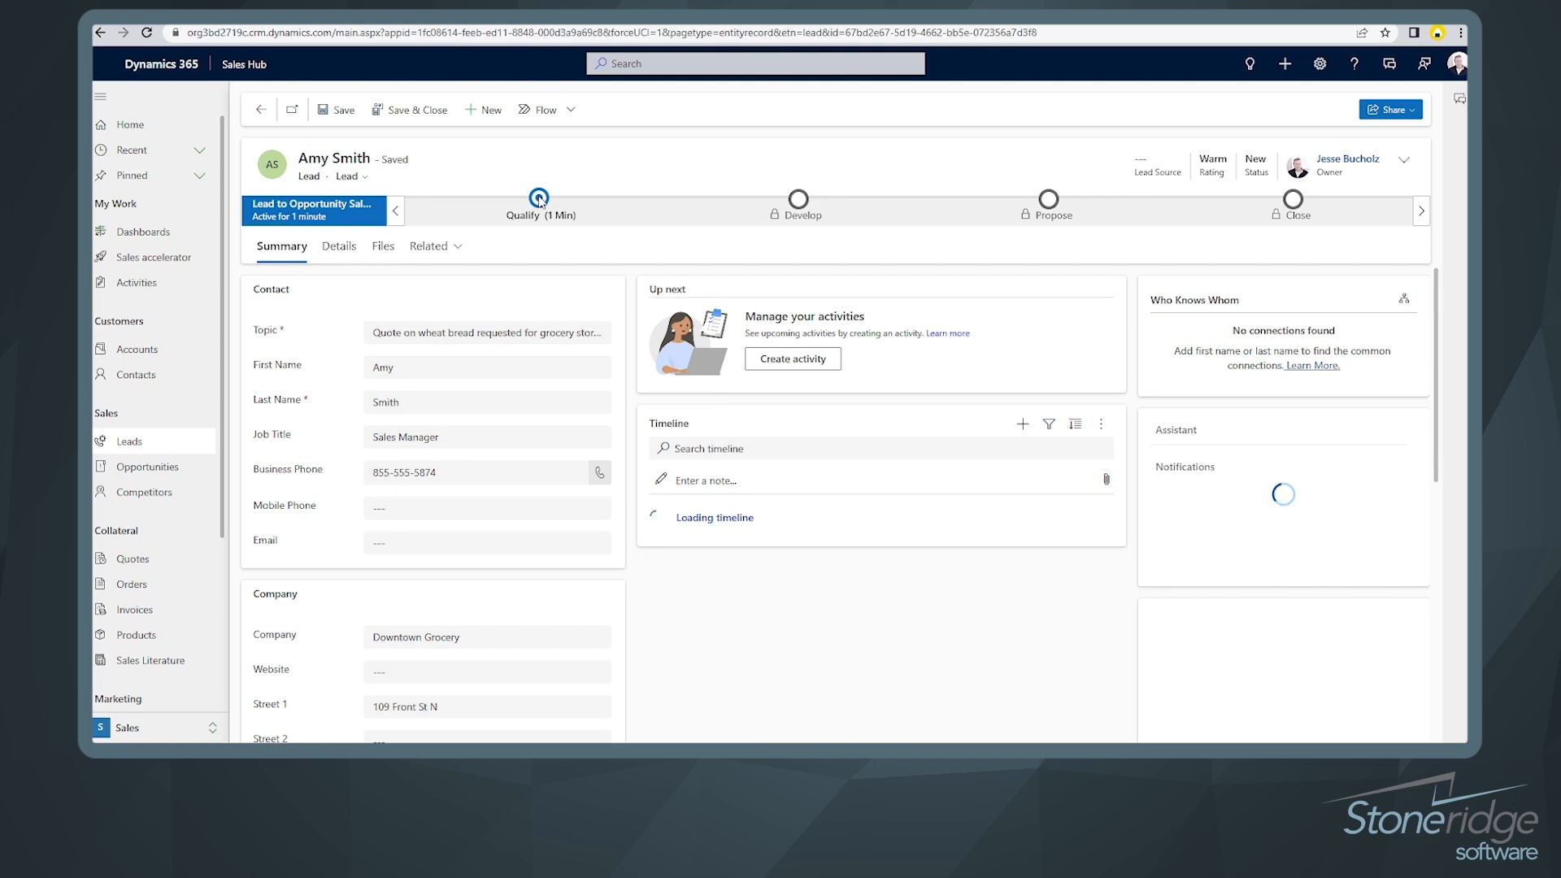
pyautogui.click(539, 200)
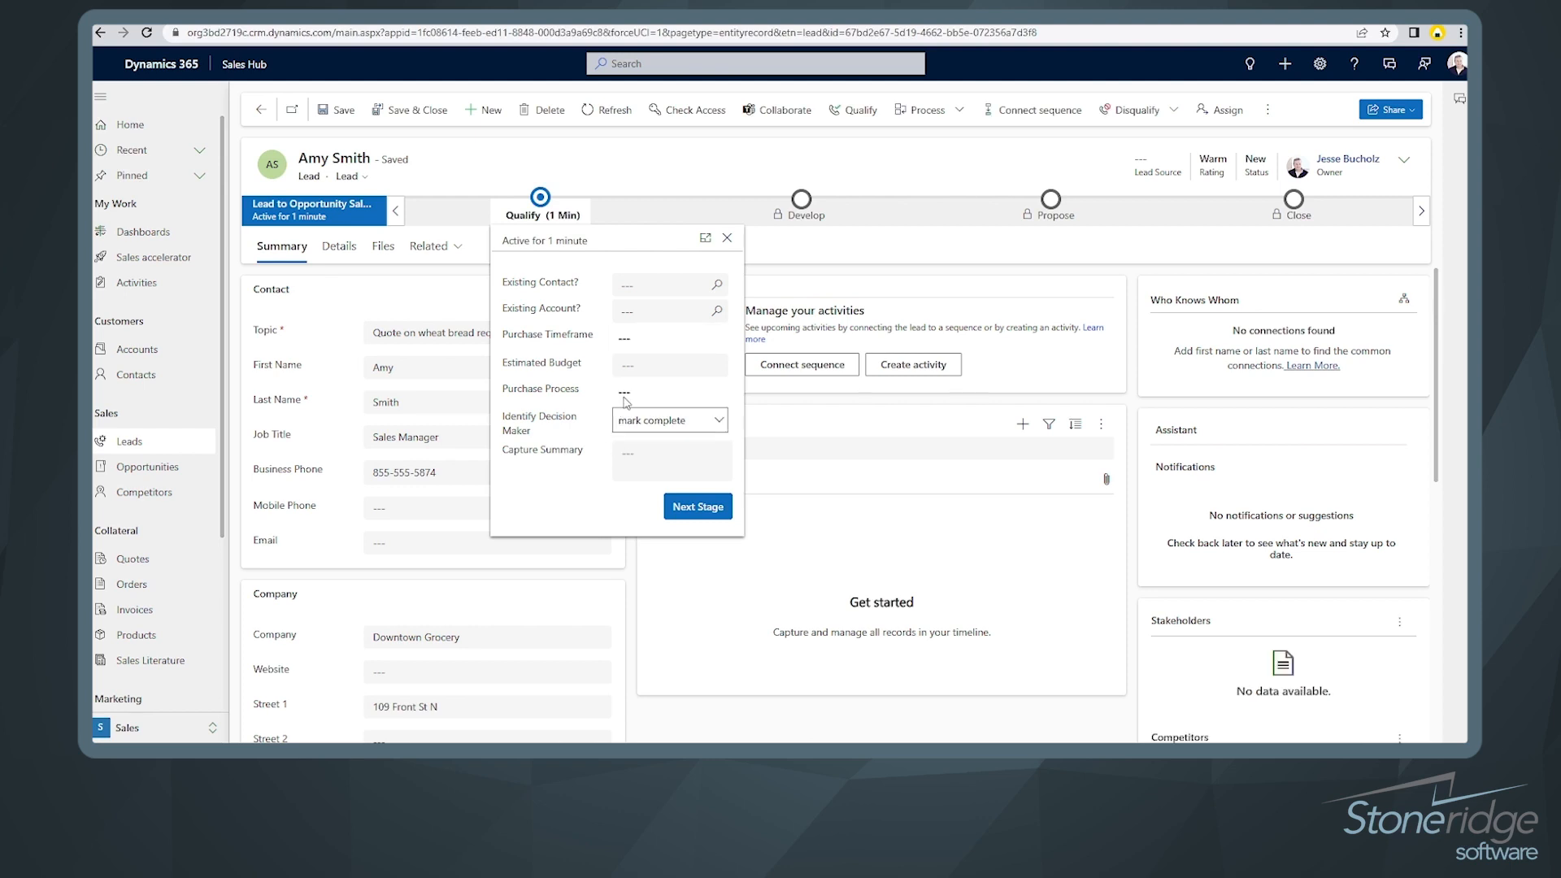
# Step: Search the Qualify stage for an existing contact and account 'downtown', then clear both searches
pyautogui.click(626, 402)
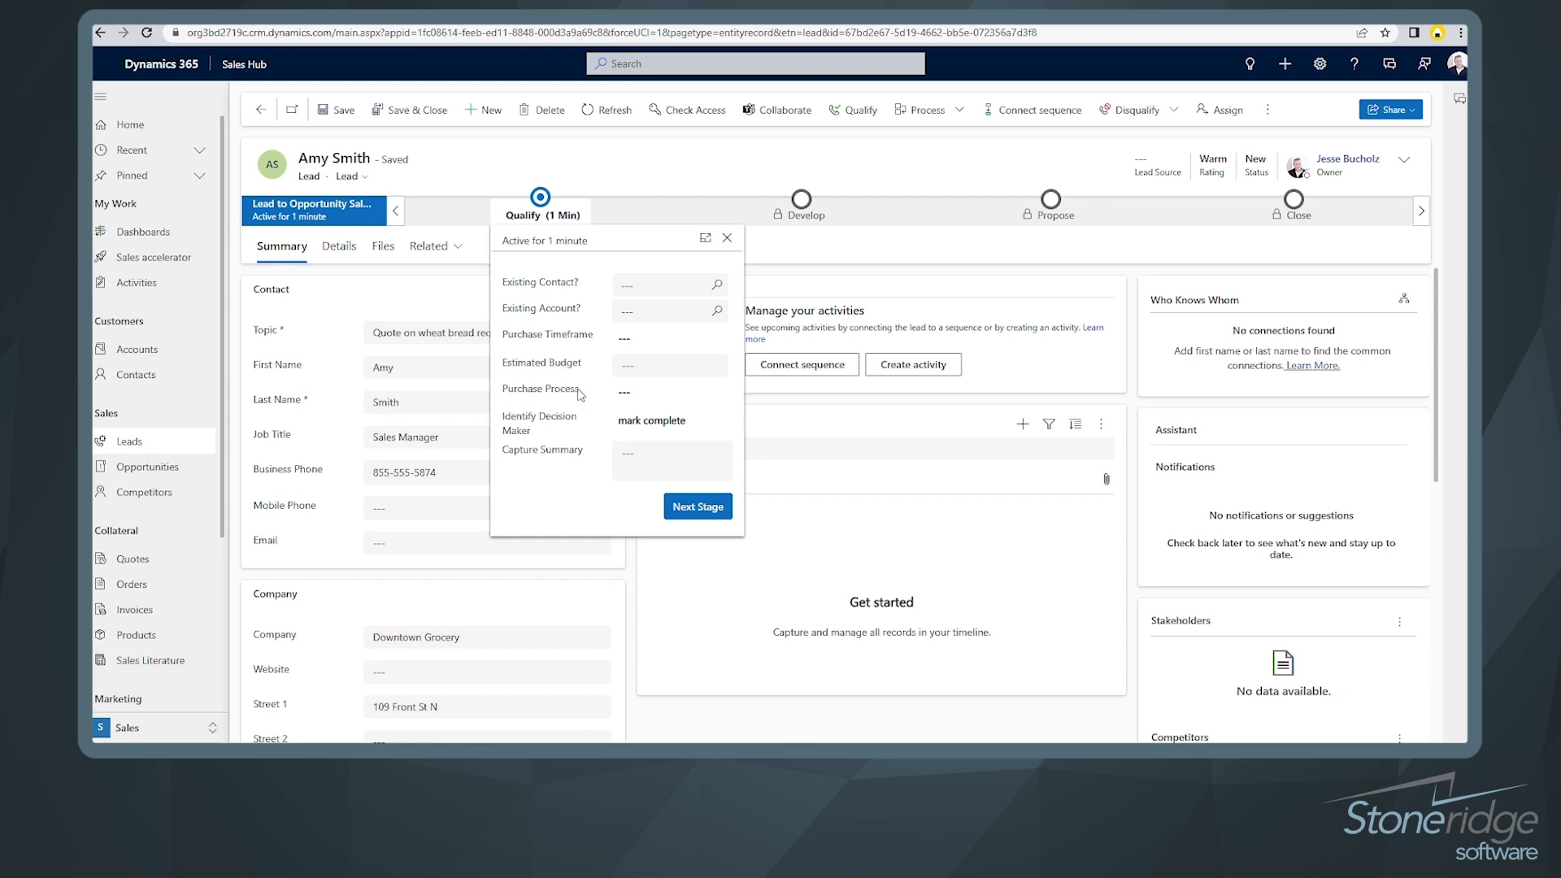
pyautogui.click(649, 286)
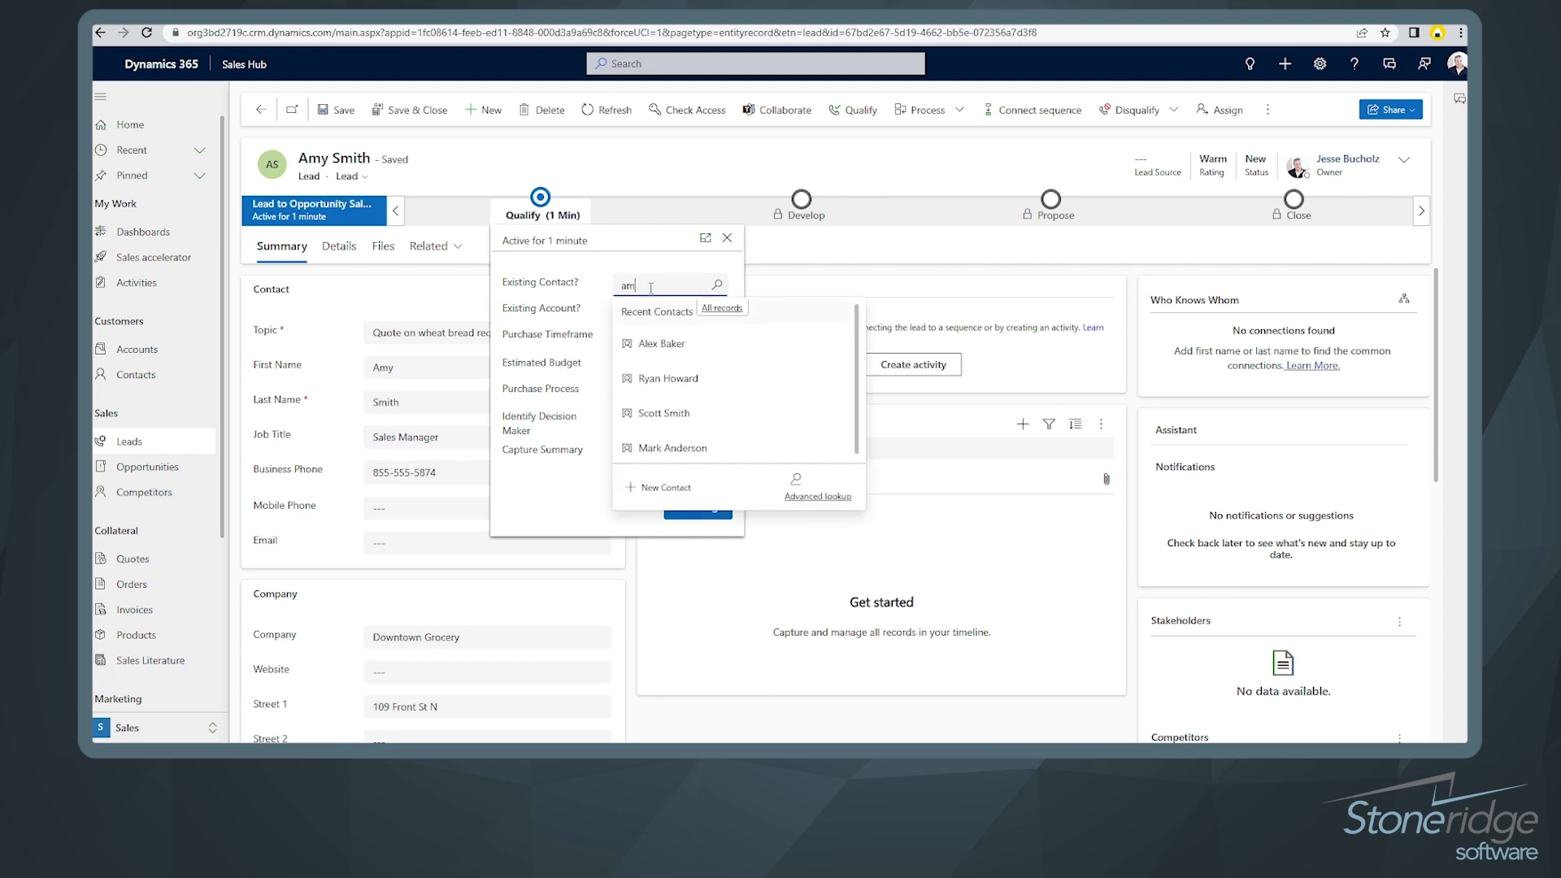
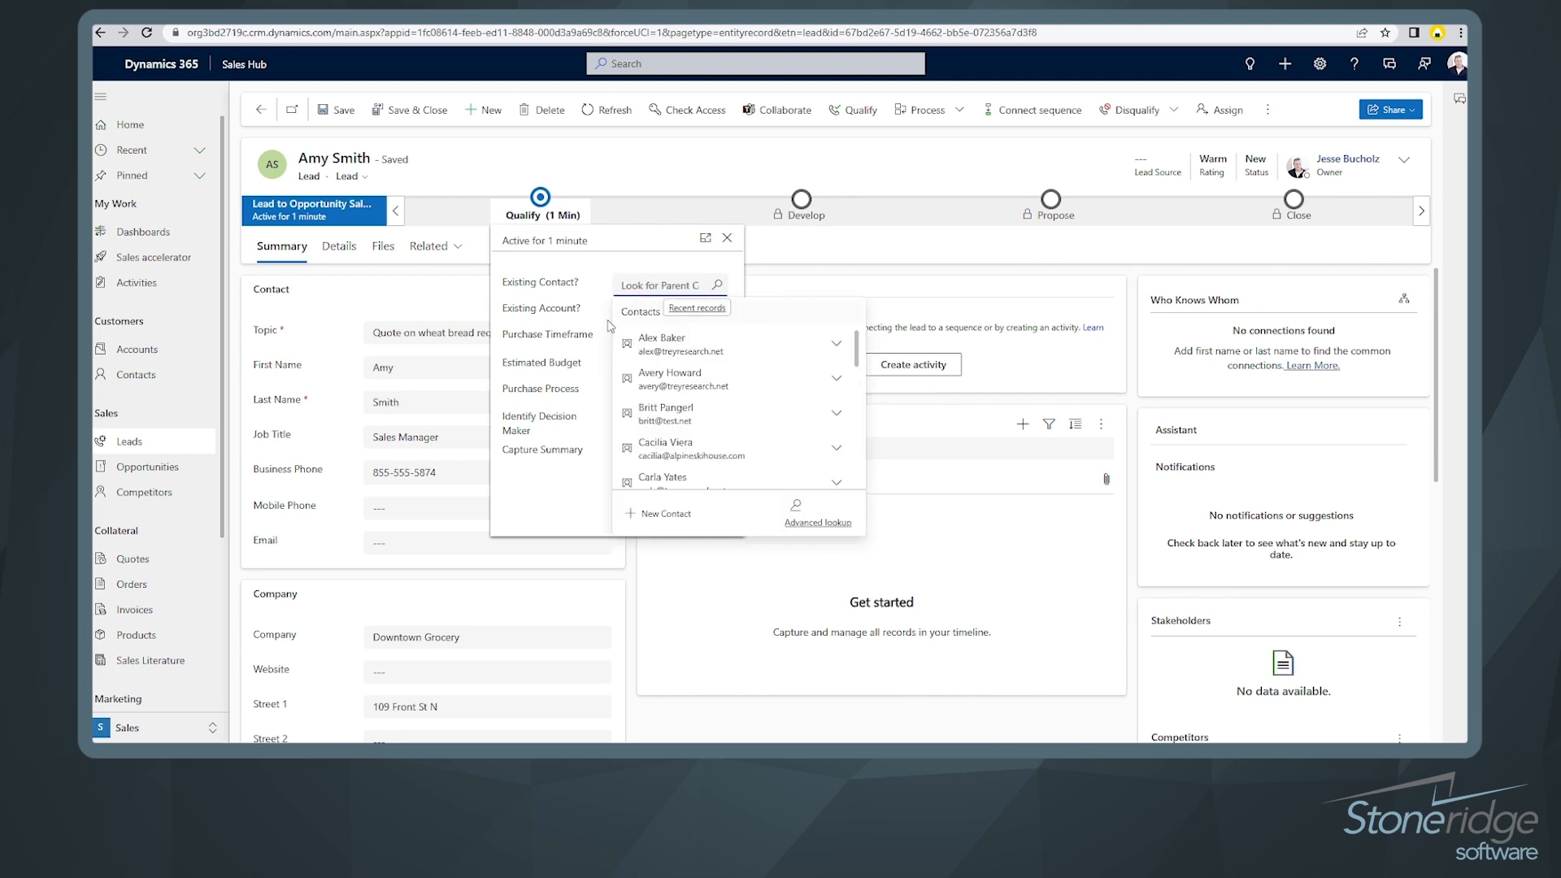
pyautogui.click(634, 312)
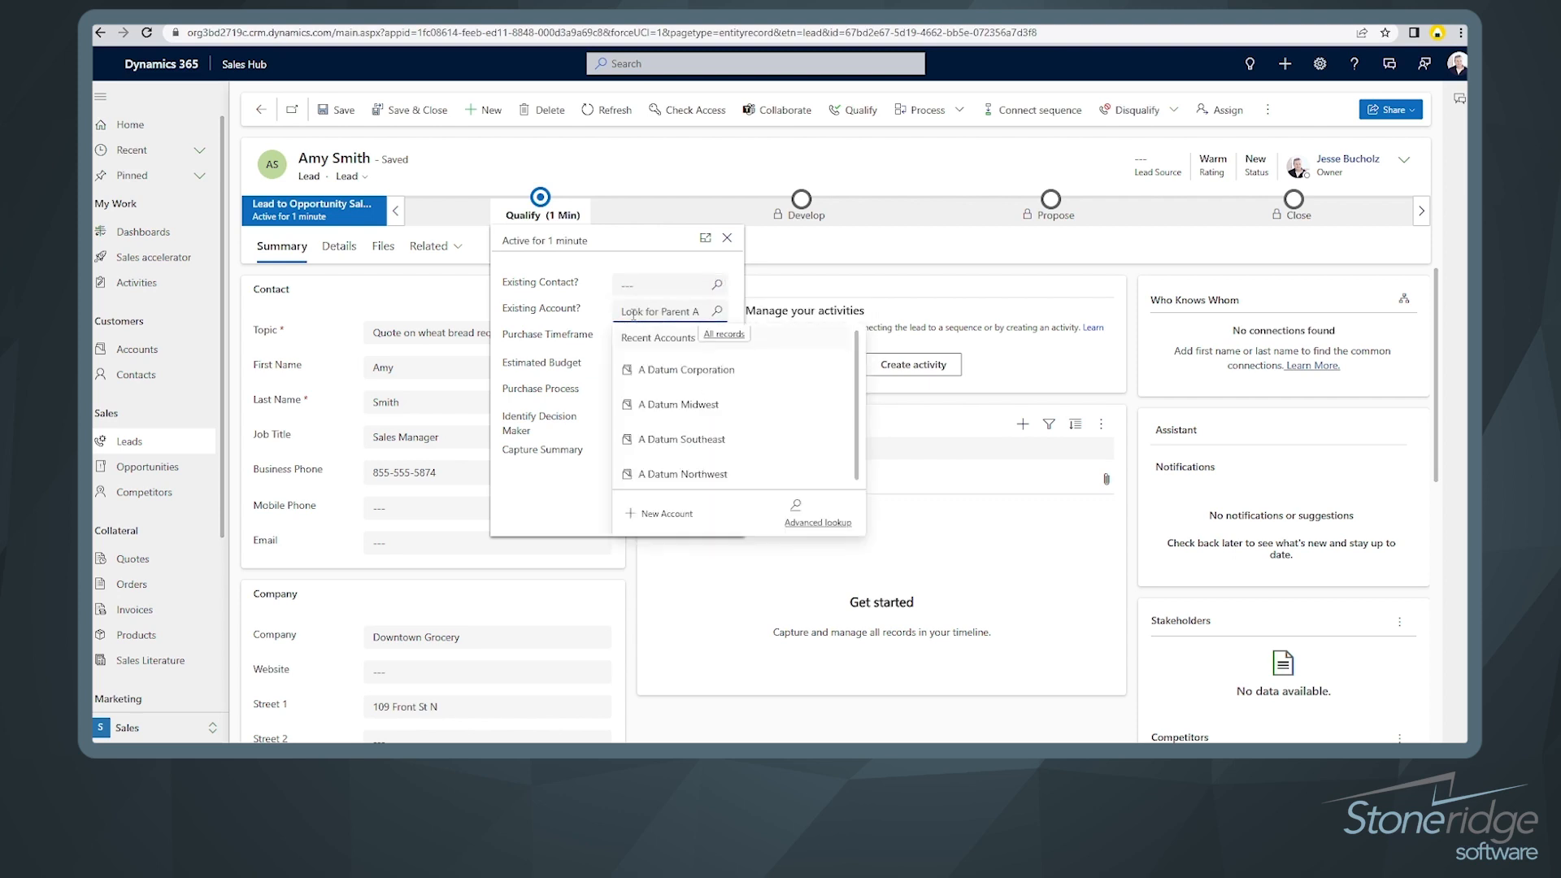
pyautogui.write('downtown')
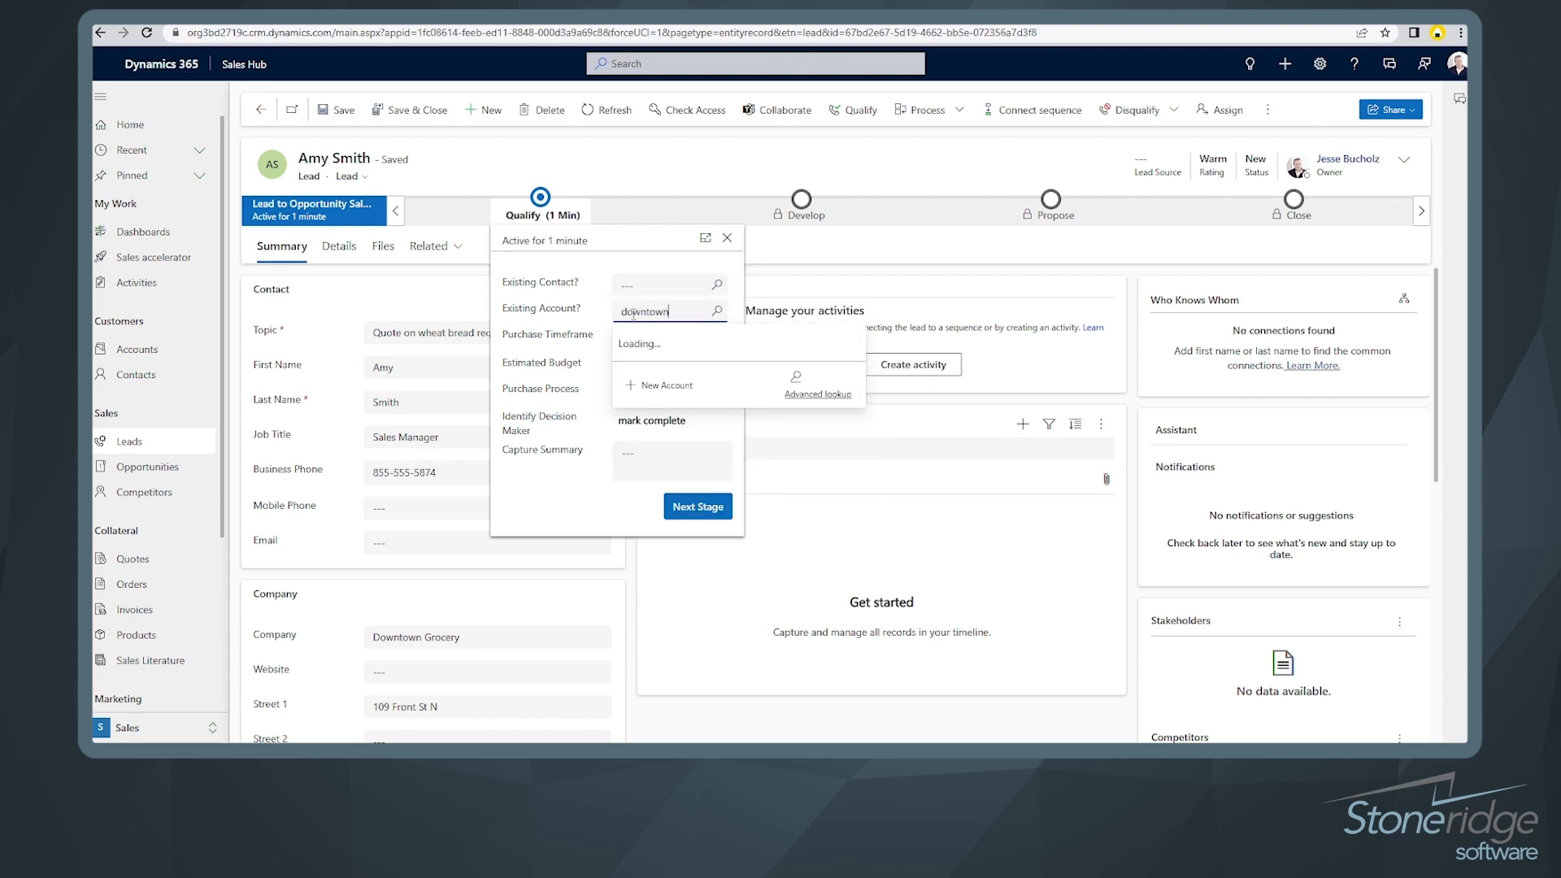
pyautogui.doubleClick(668, 311)
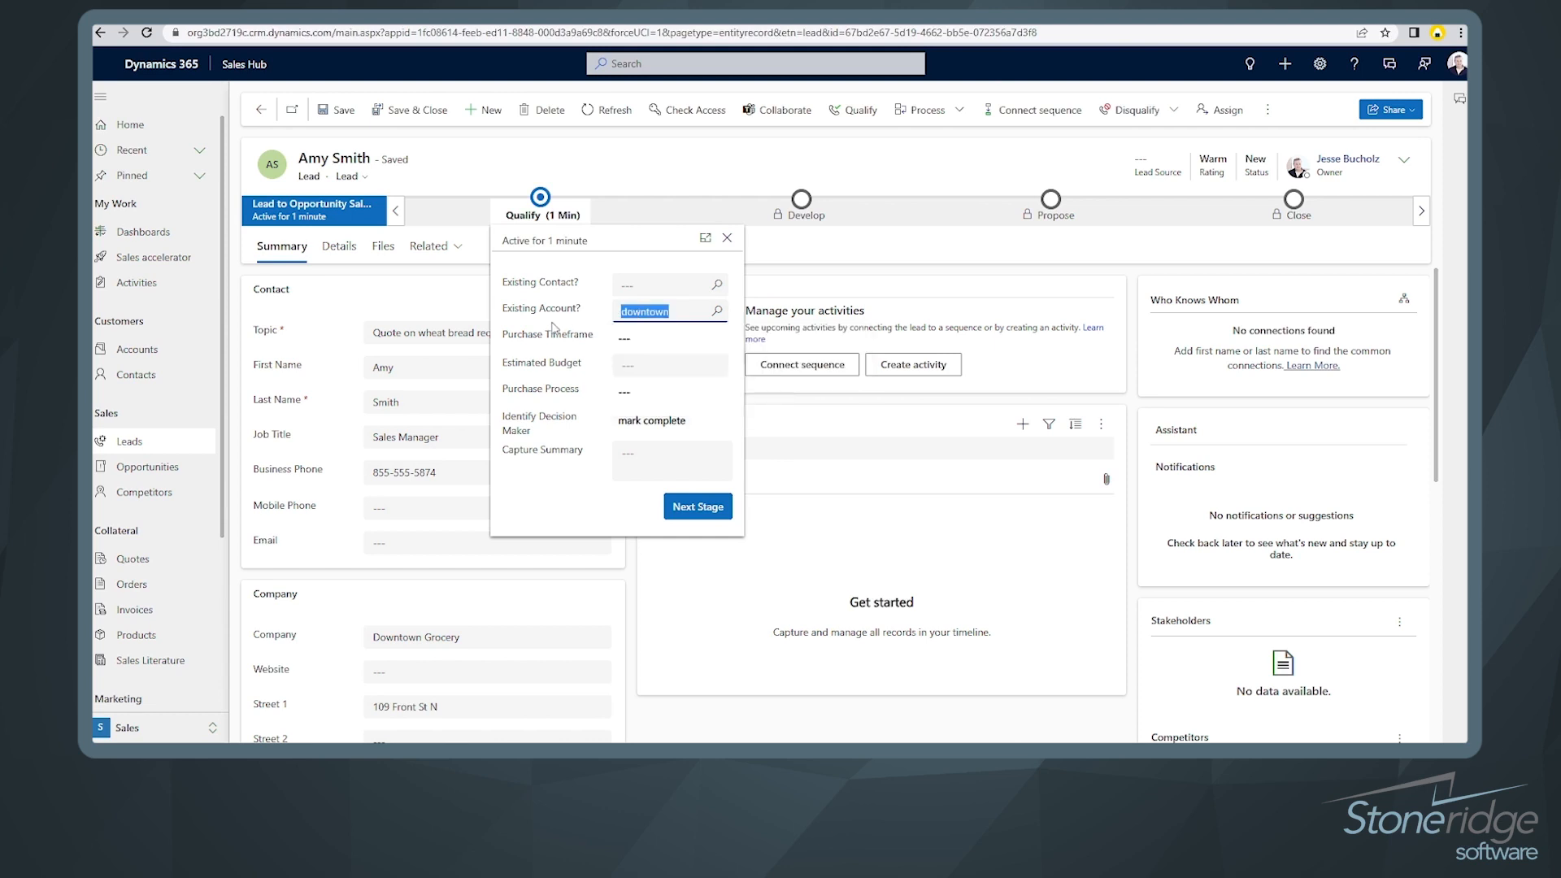
pyautogui.press('BackSpace')
# Step: Set timeframe This Quarter, budget $5,000.00, purchase process Individual, and decision maker completed
pyautogui.click(631, 340)
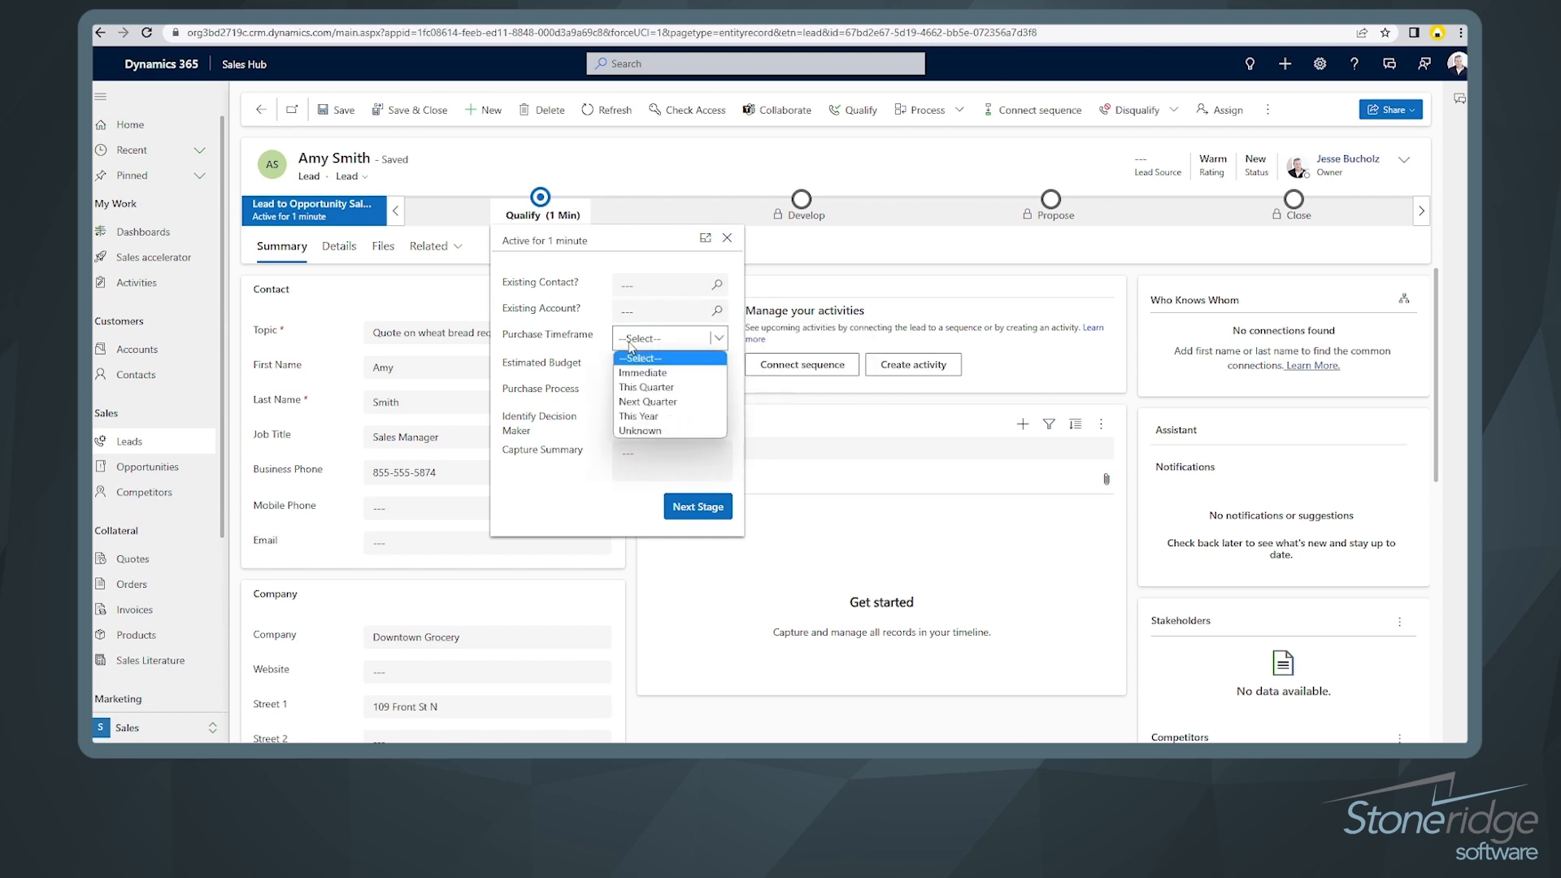
pyautogui.click(658, 388)
pyautogui.click(674, 374)
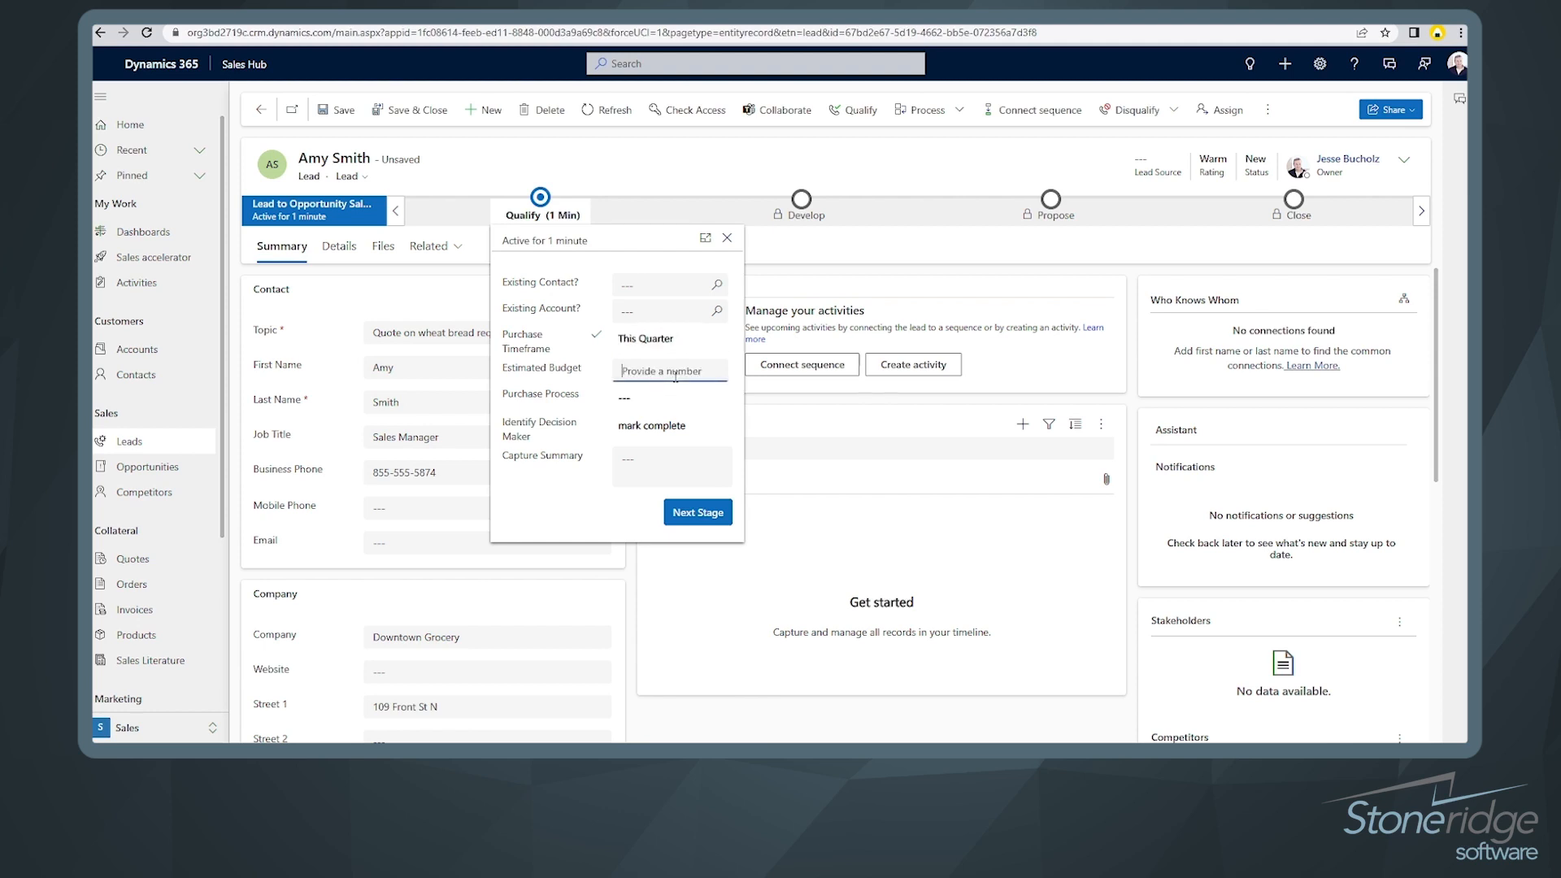
pyautogui.write('5000')
pyautogui.click(675, 397)
pyautogui.click(678, 399)
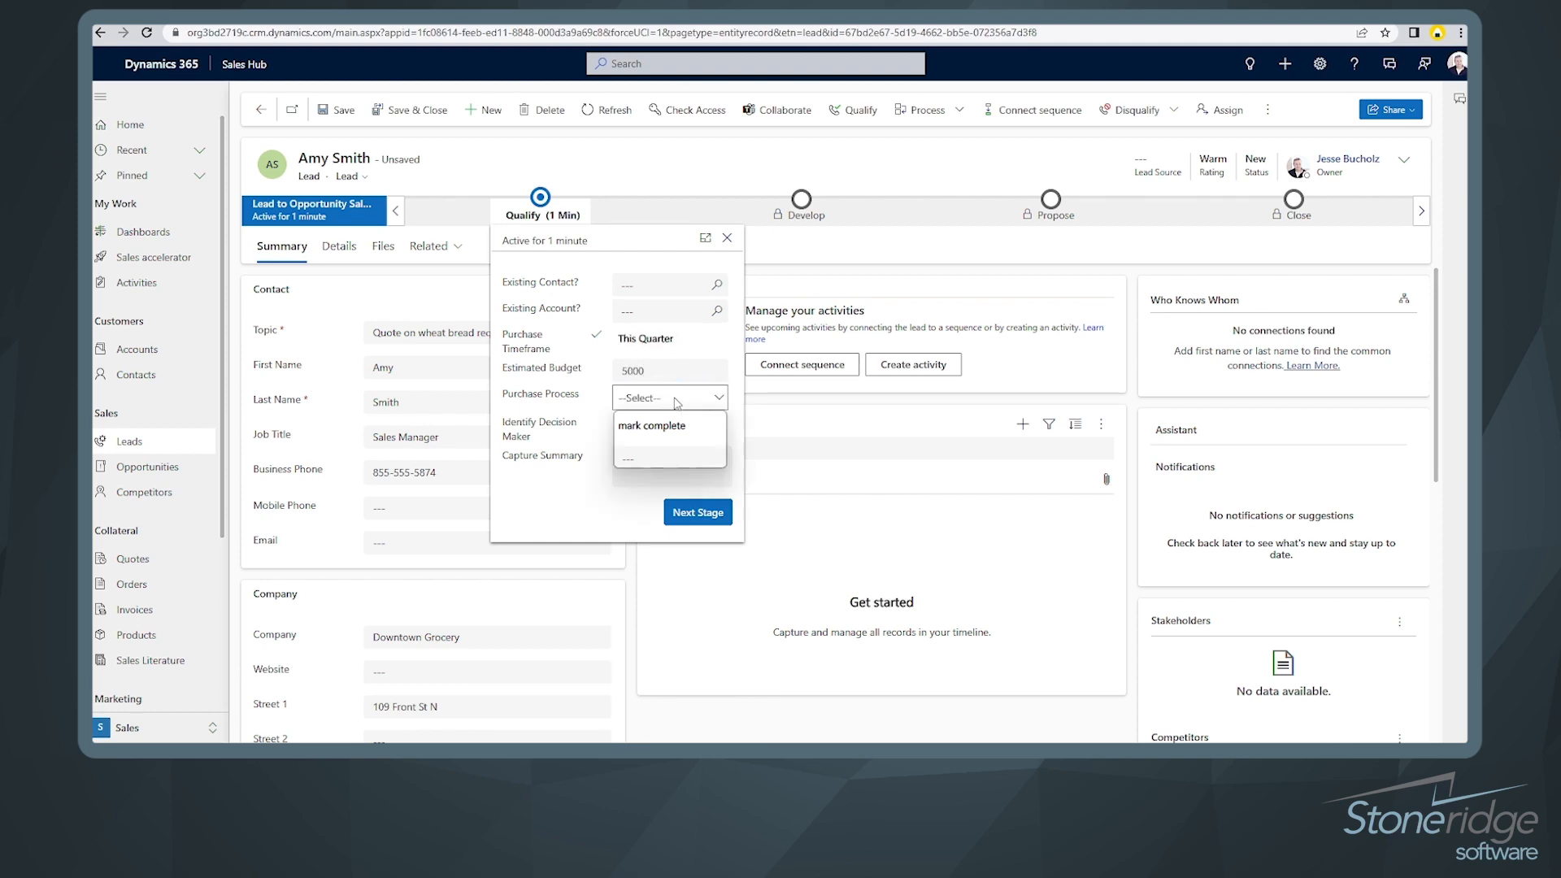
pyautogui.click(663, 433)
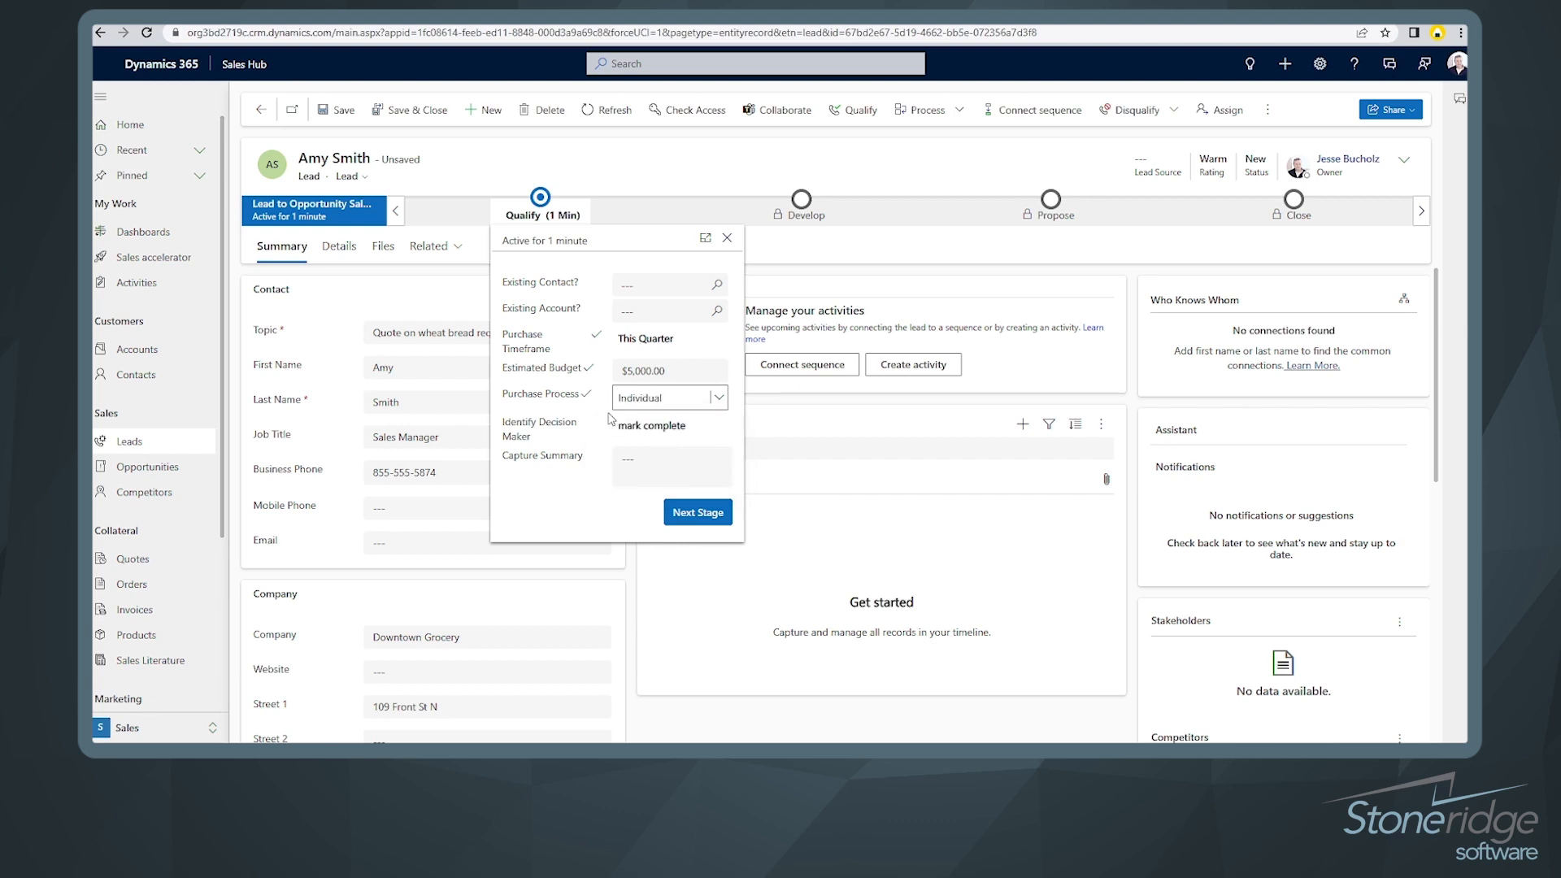
pyautogui.click(662, 428)
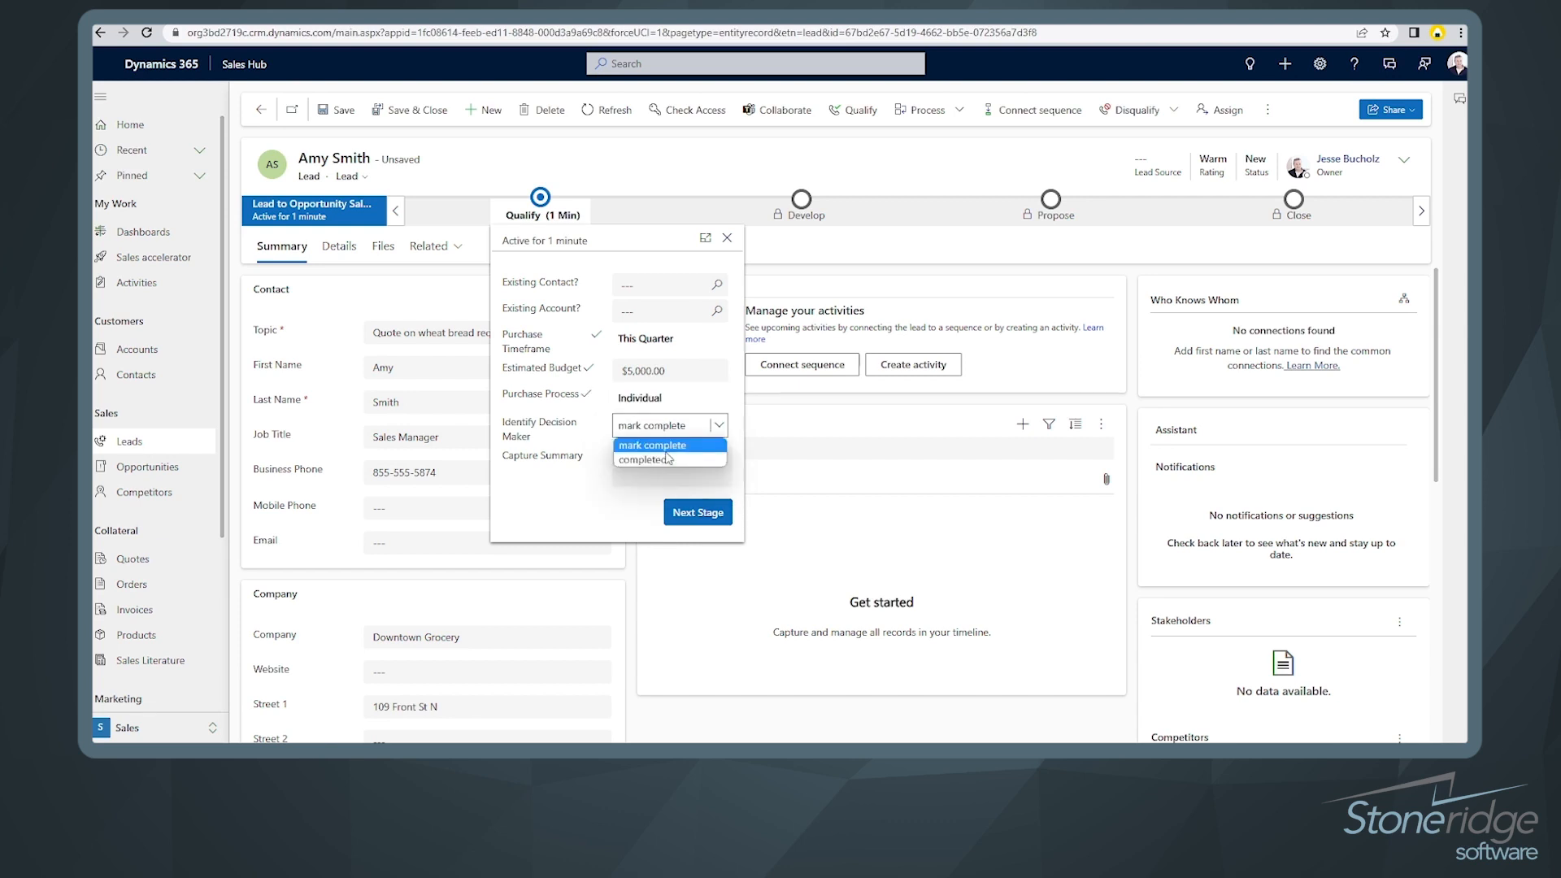
pyautogui.click(666, 460)
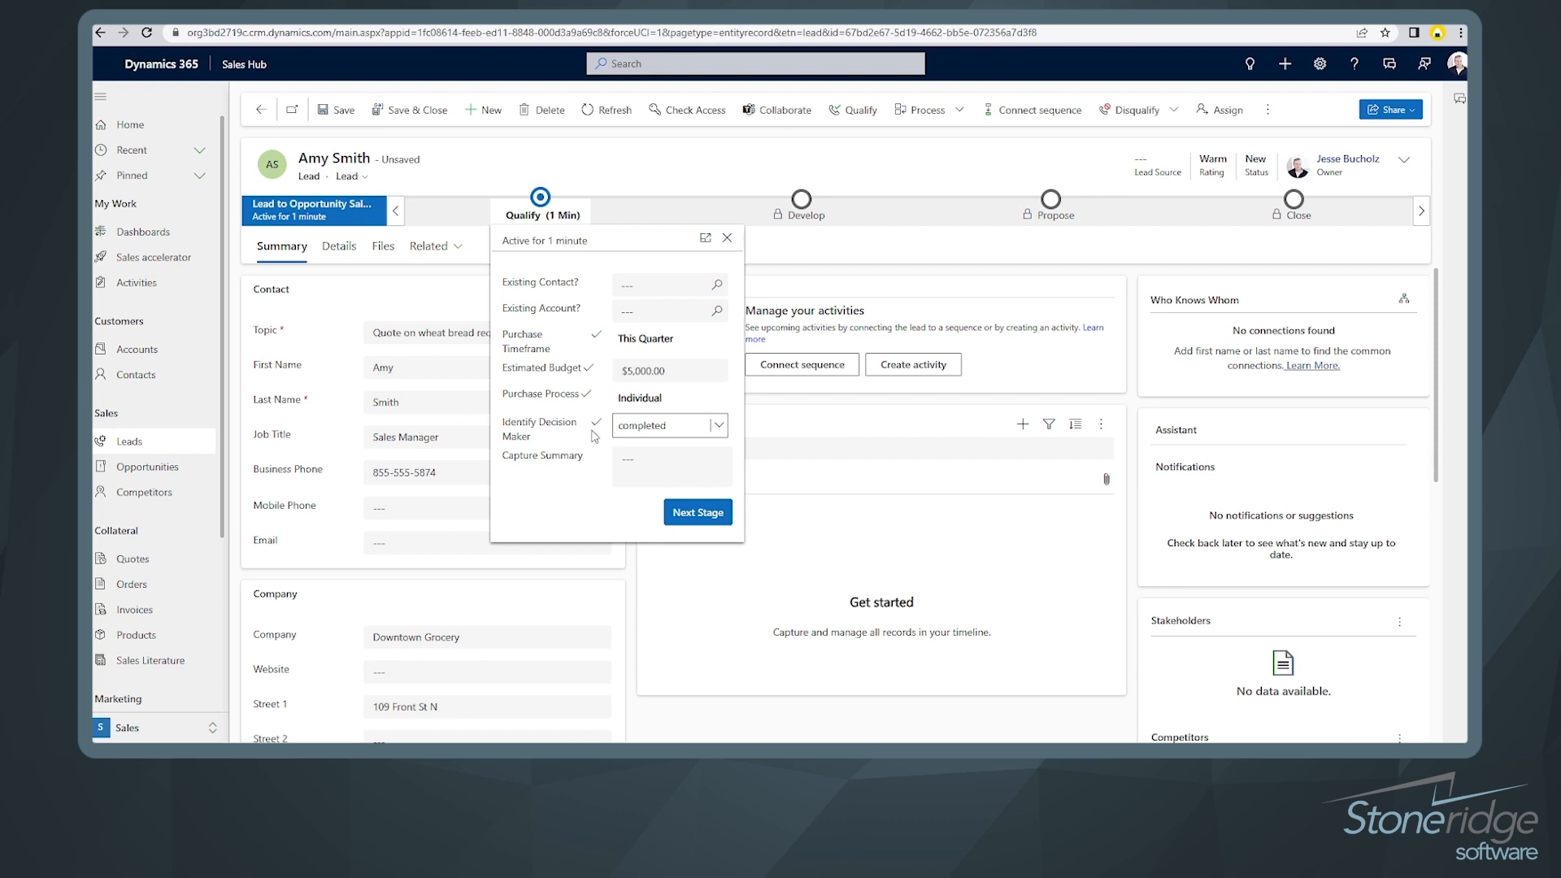
pyautogui.click(463, 270)
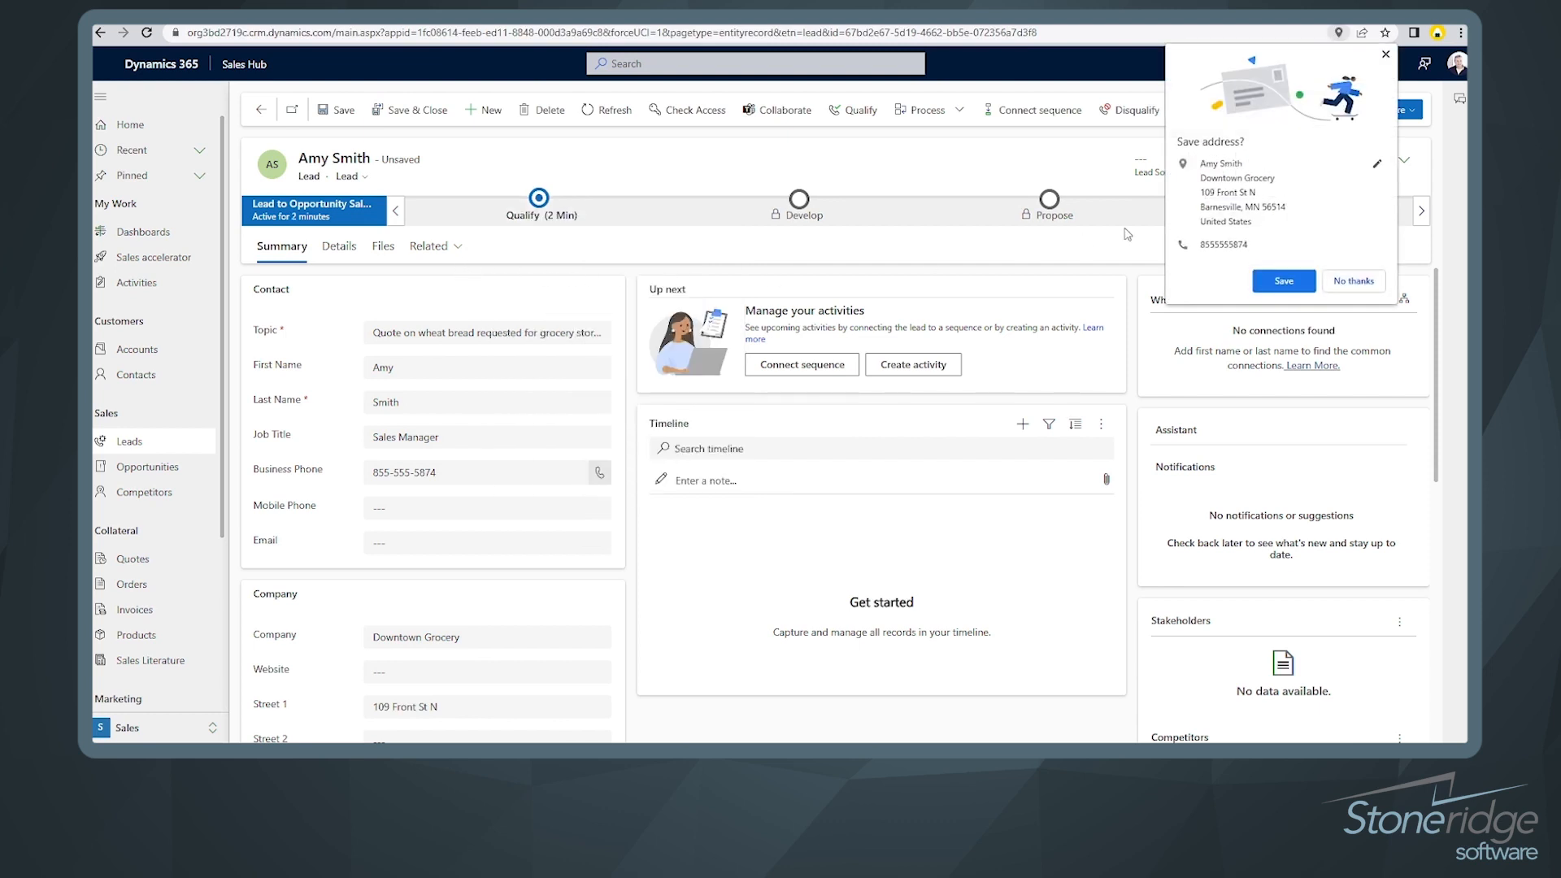
# Step: Decline Chrome's offer to save the address and let the lead record save
pyautogui.click(1386, 54)
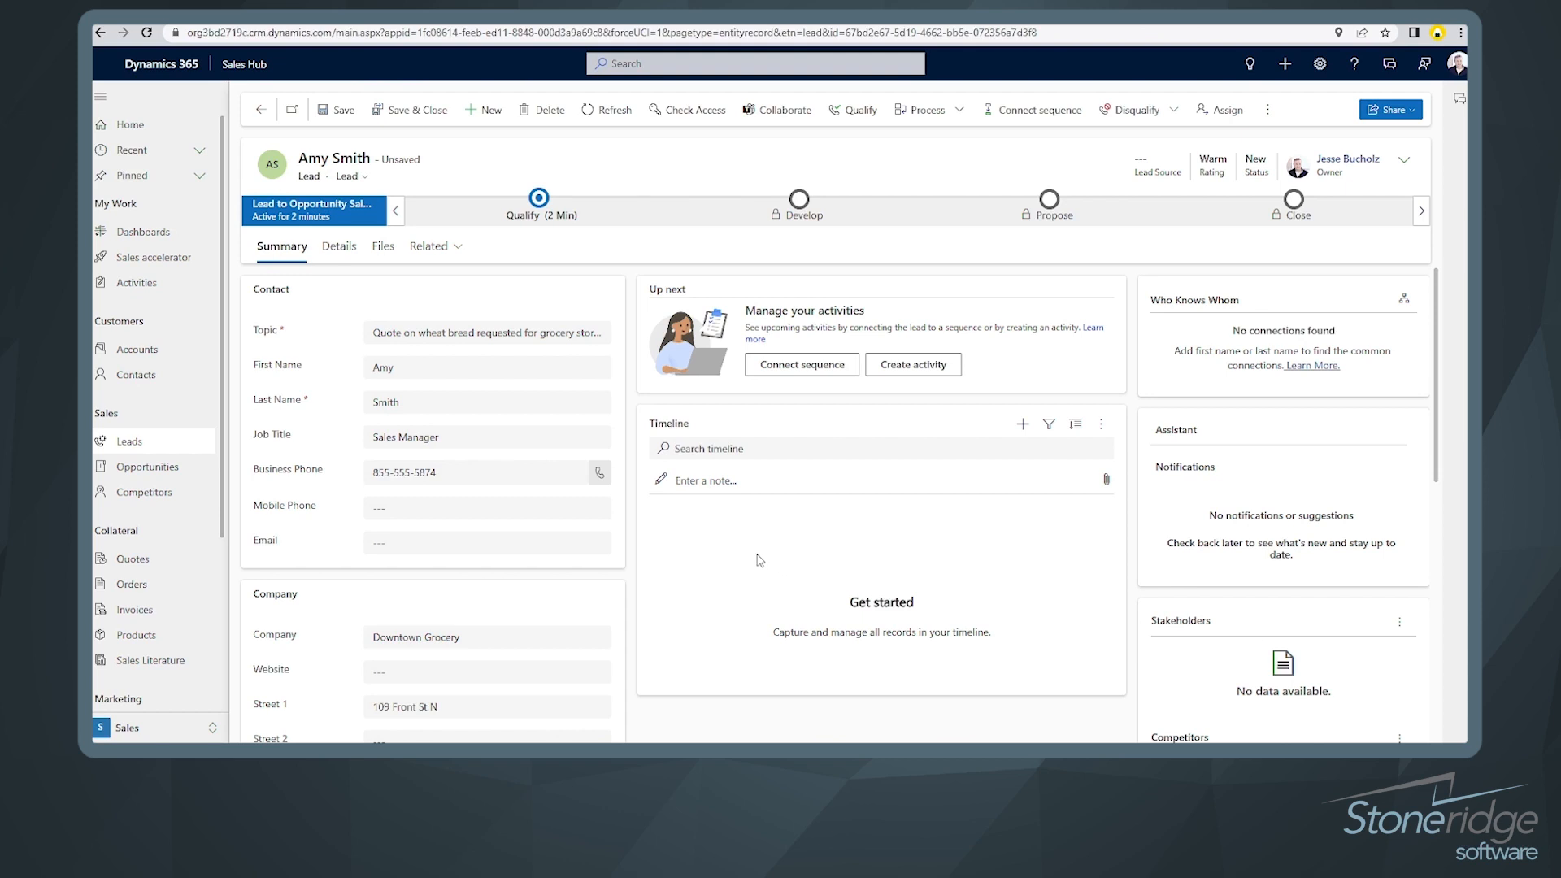
pyautogui.click(1023, 425)
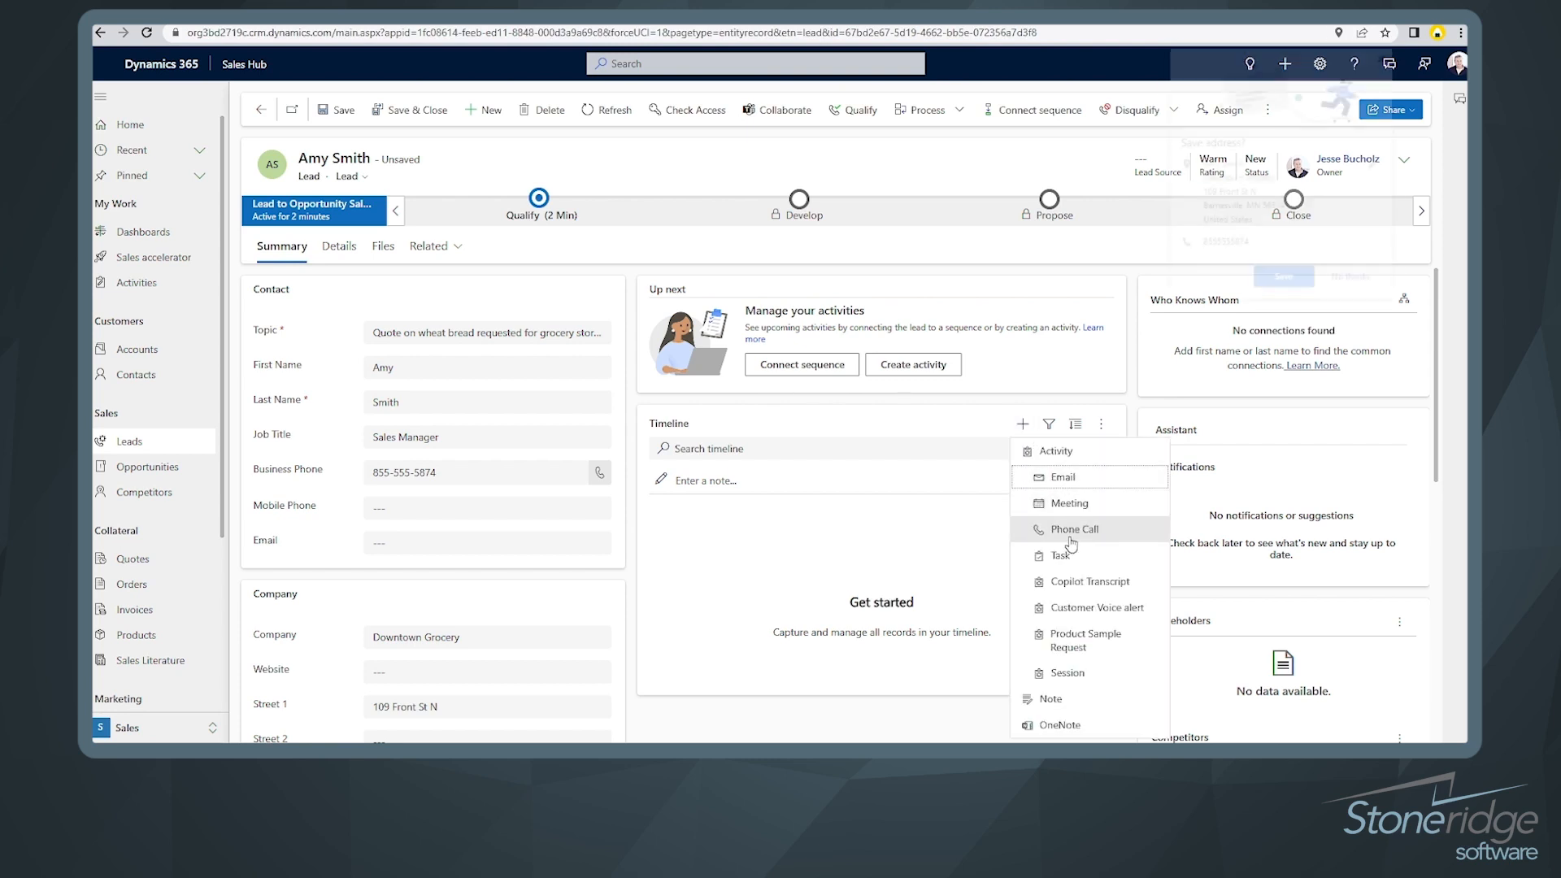
pyautogui.click(966, 421)
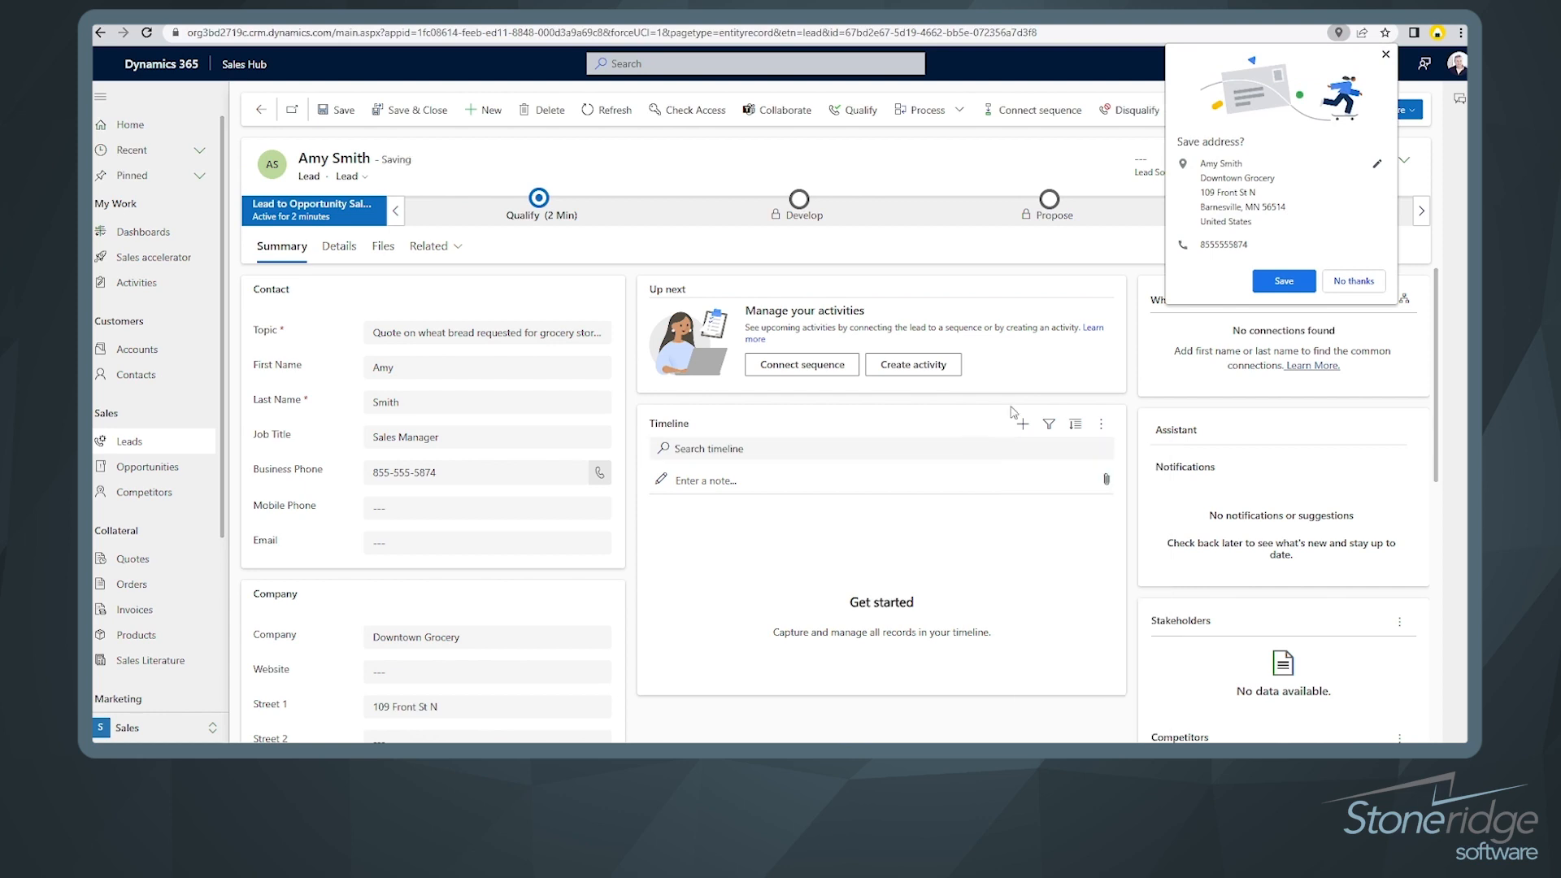
pyautogui.click(1345, 281)
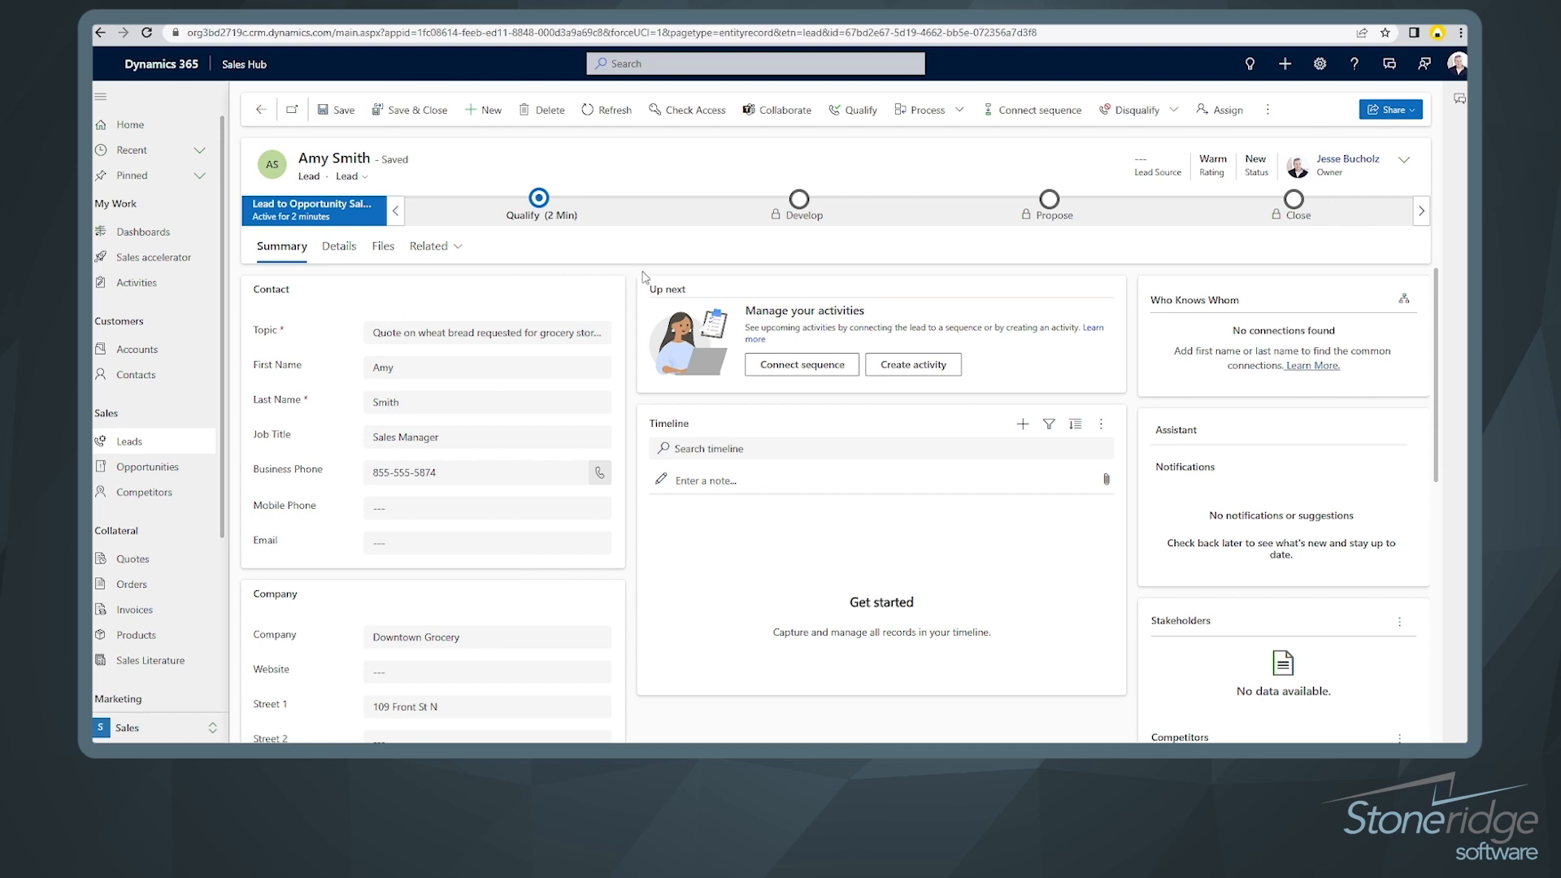
# Step: Qualify the lead into an opportunity and review its Develop stage fields
pyautogui.click(859, 114)
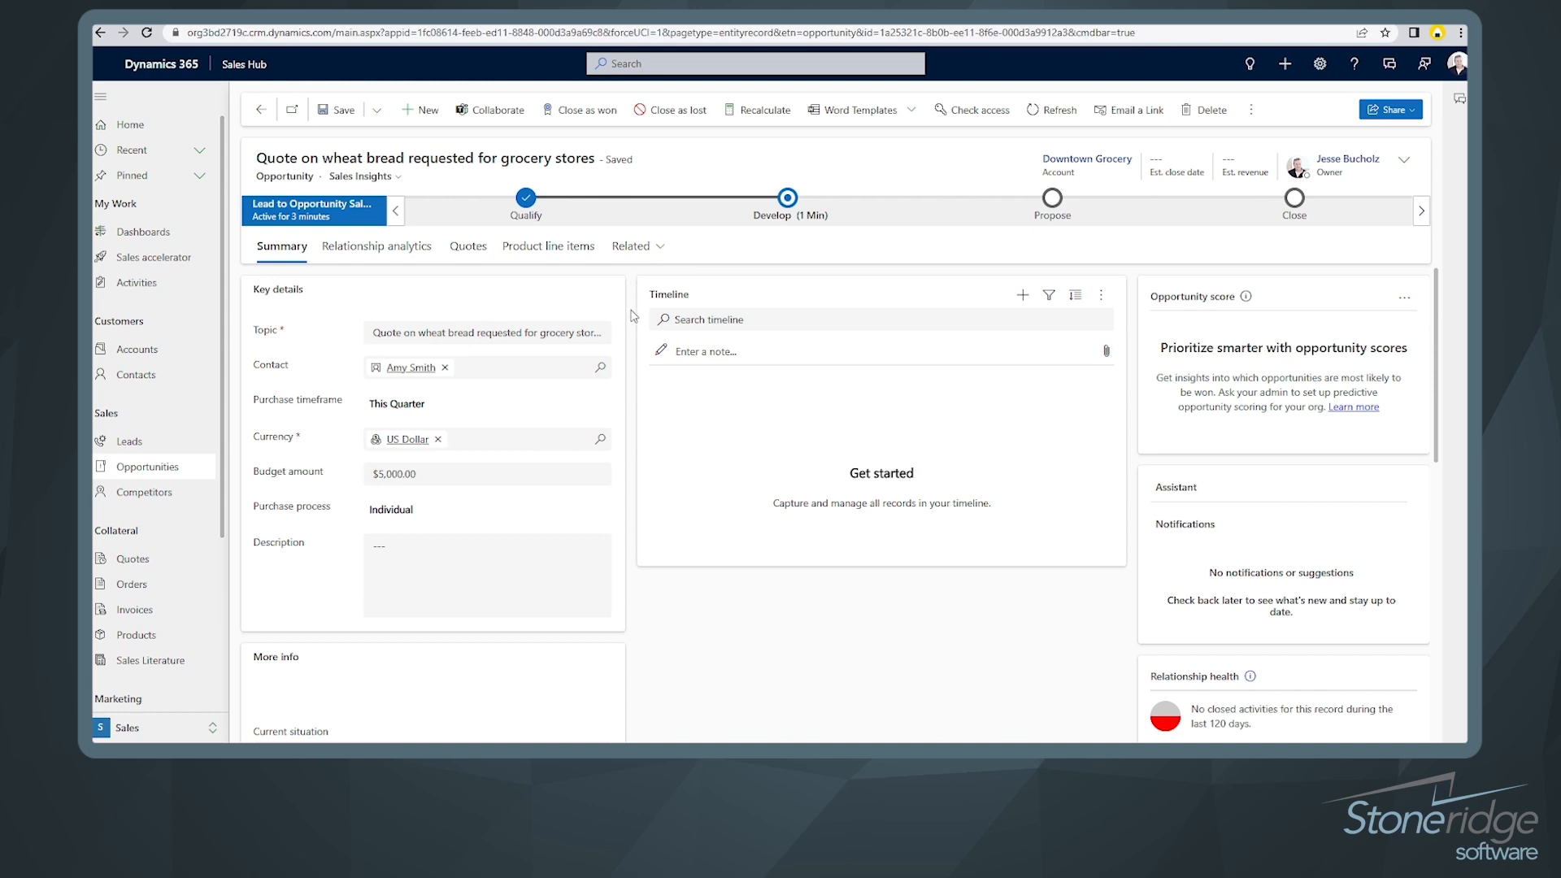
pyautogui.click(787, 199)
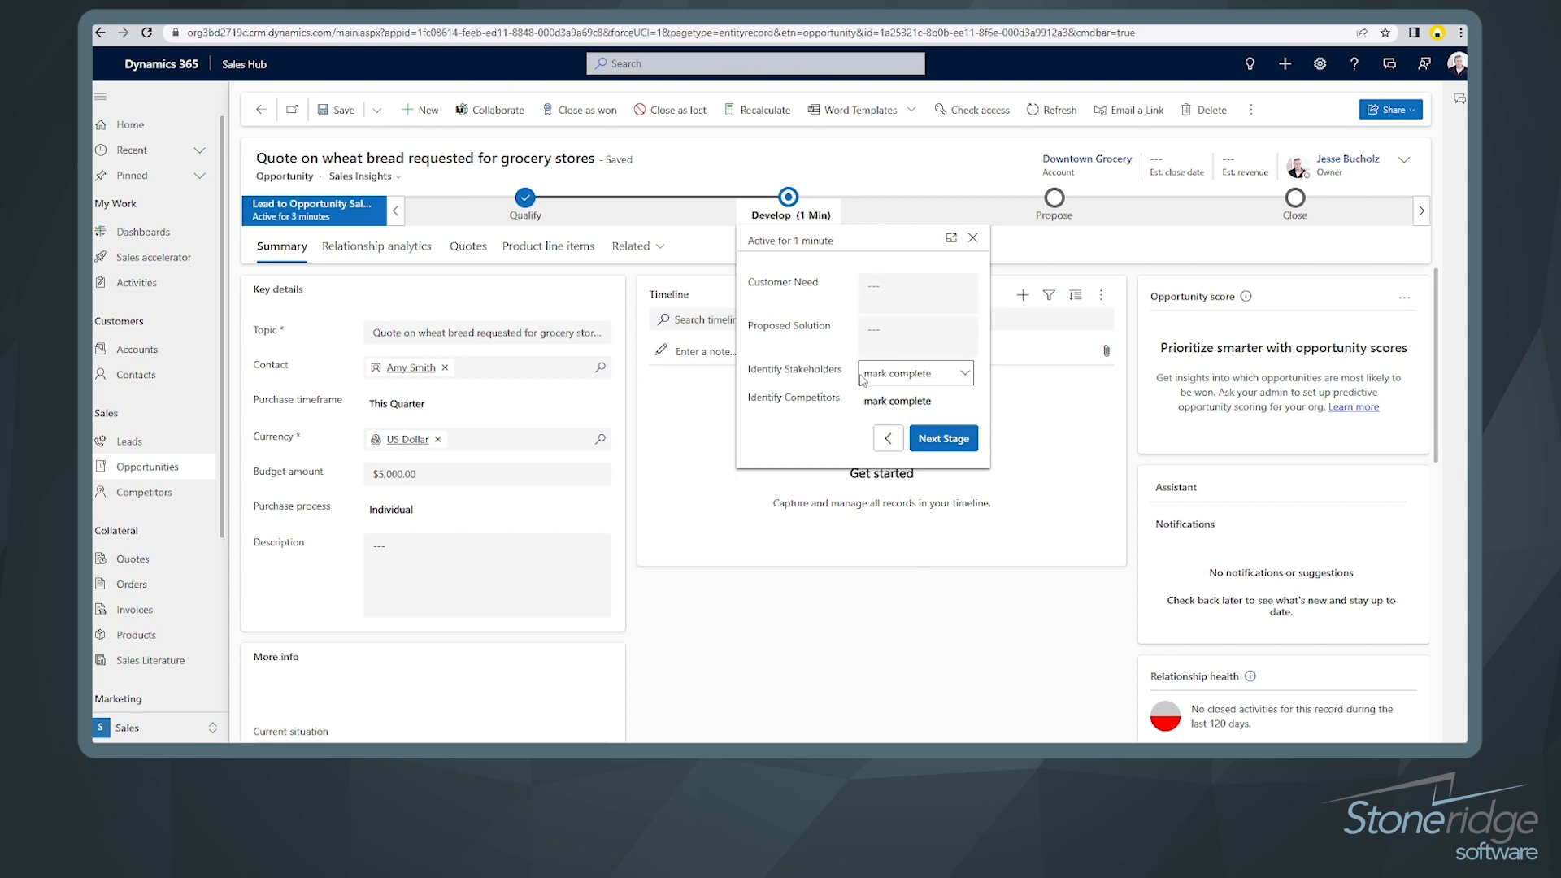
pyautogui.click(641, 583)
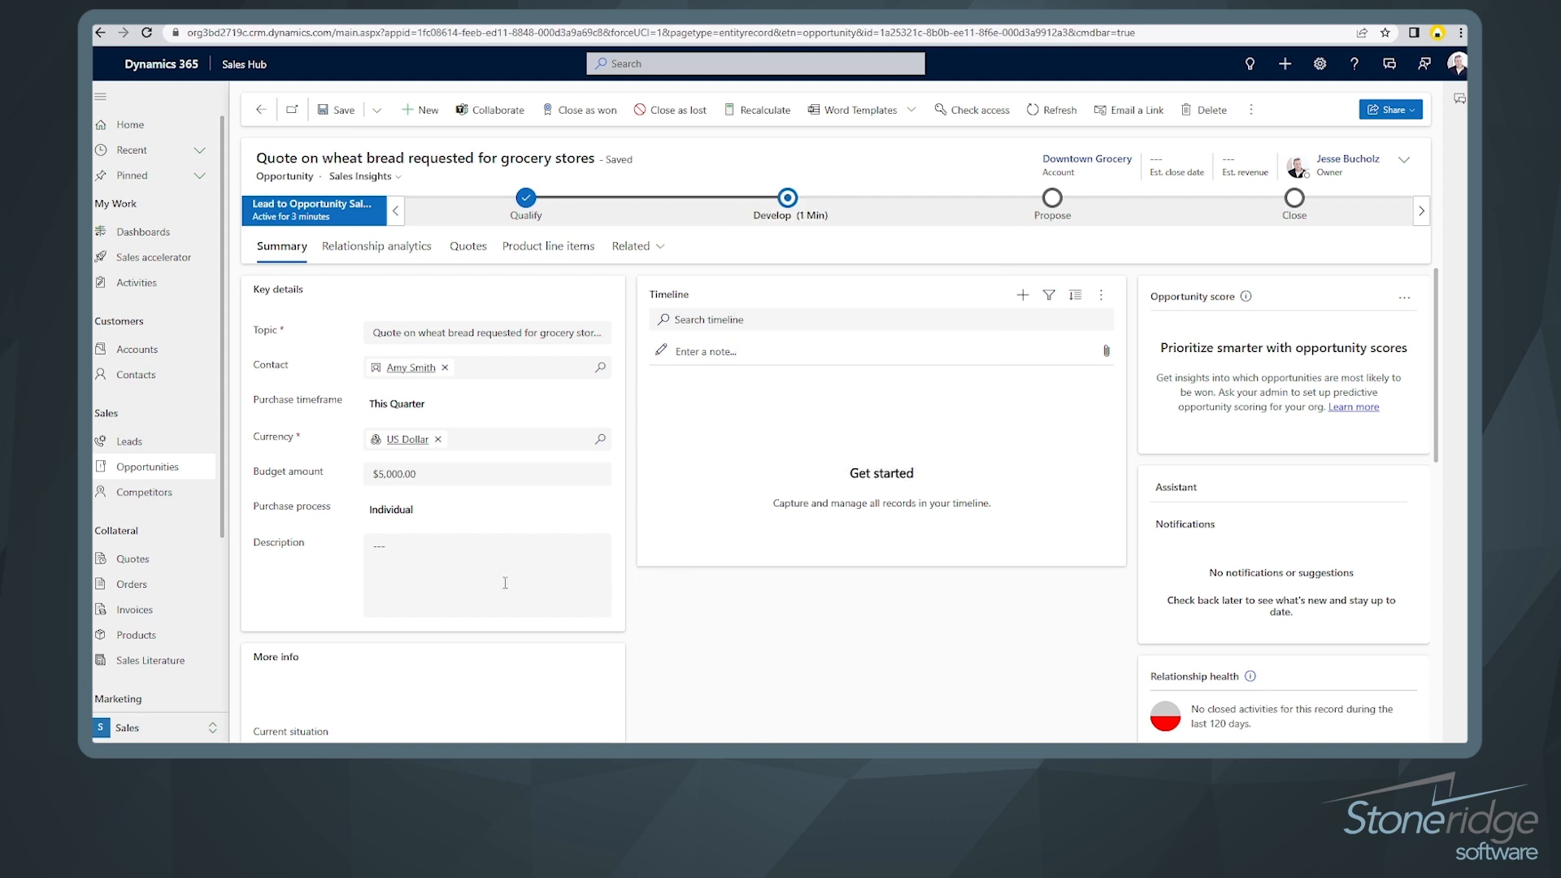
pyautogui.scroll(-5, 505, 583)
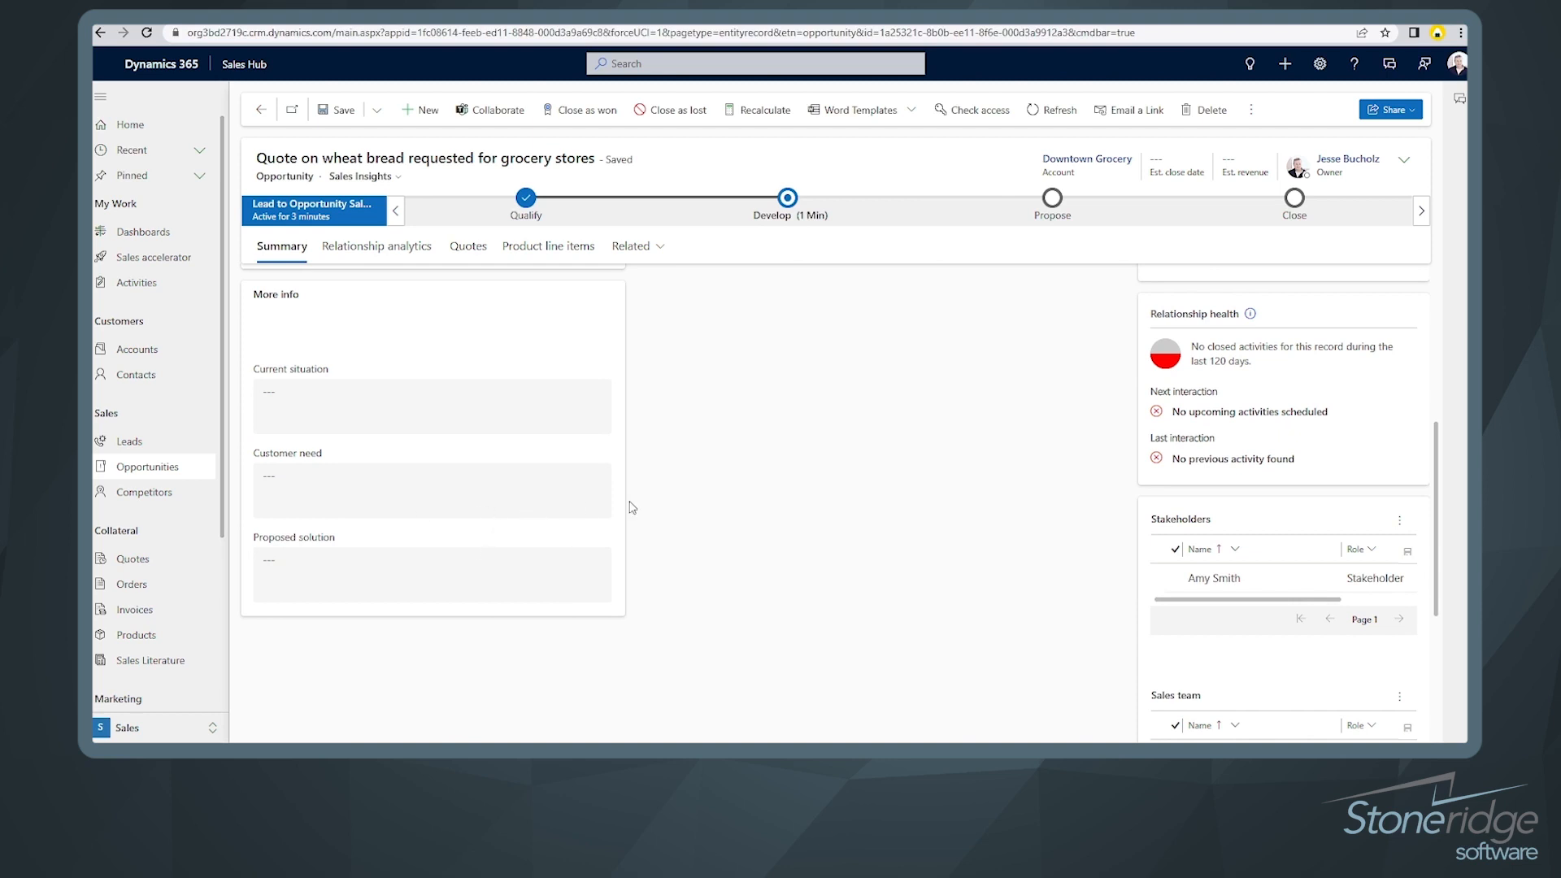
pyautogui.scroll(5, 587, 506)
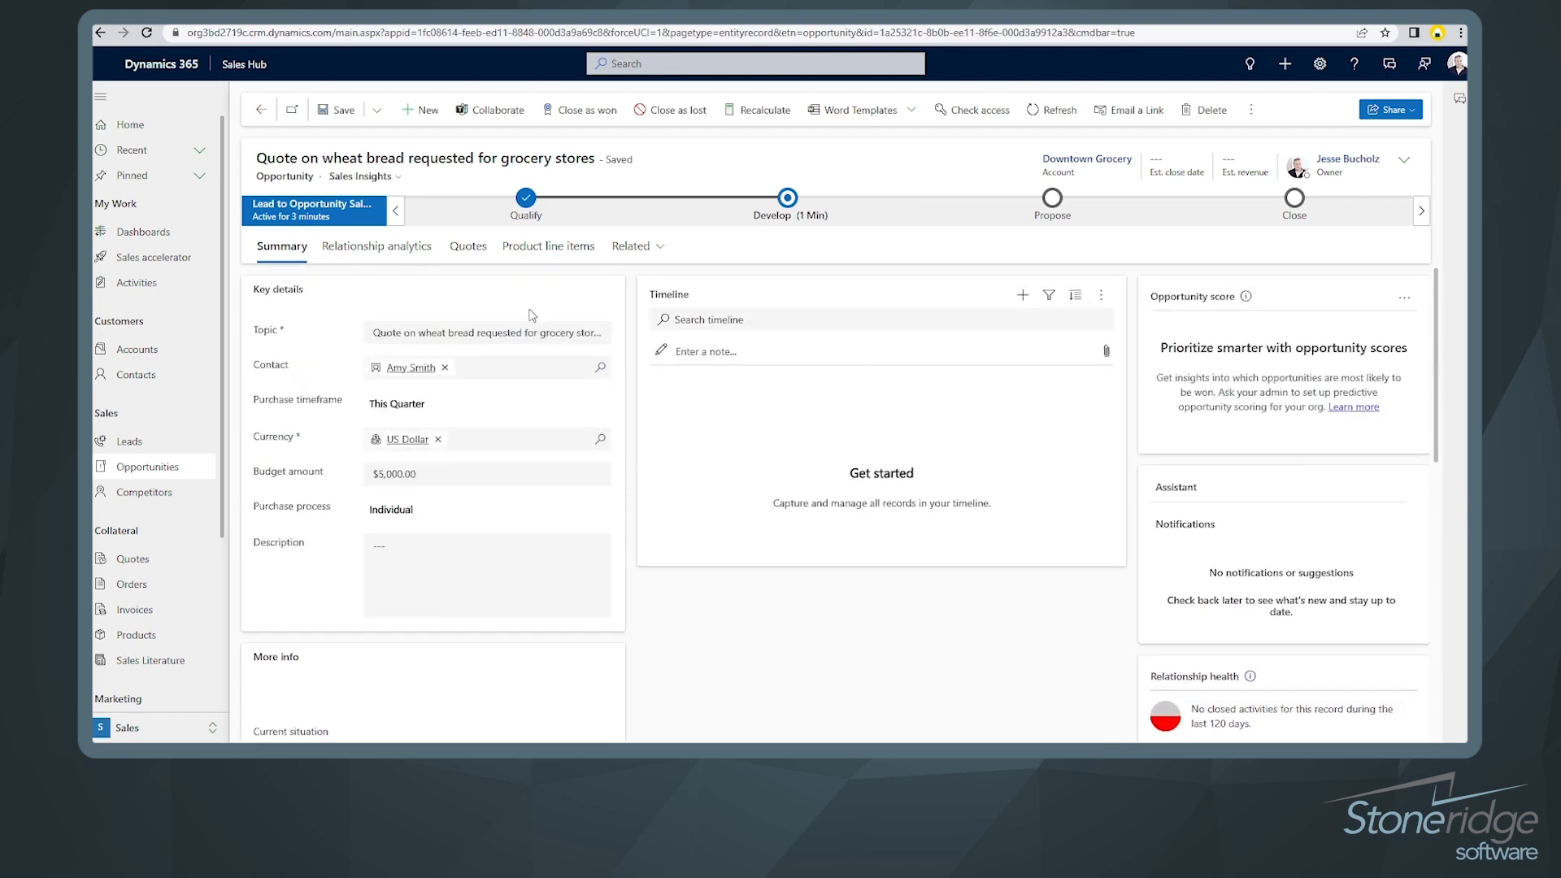
# Step: On Product line items, choose Contoso Bakery Price List and System Calculated revenue
pyautogui.click(555, 257)
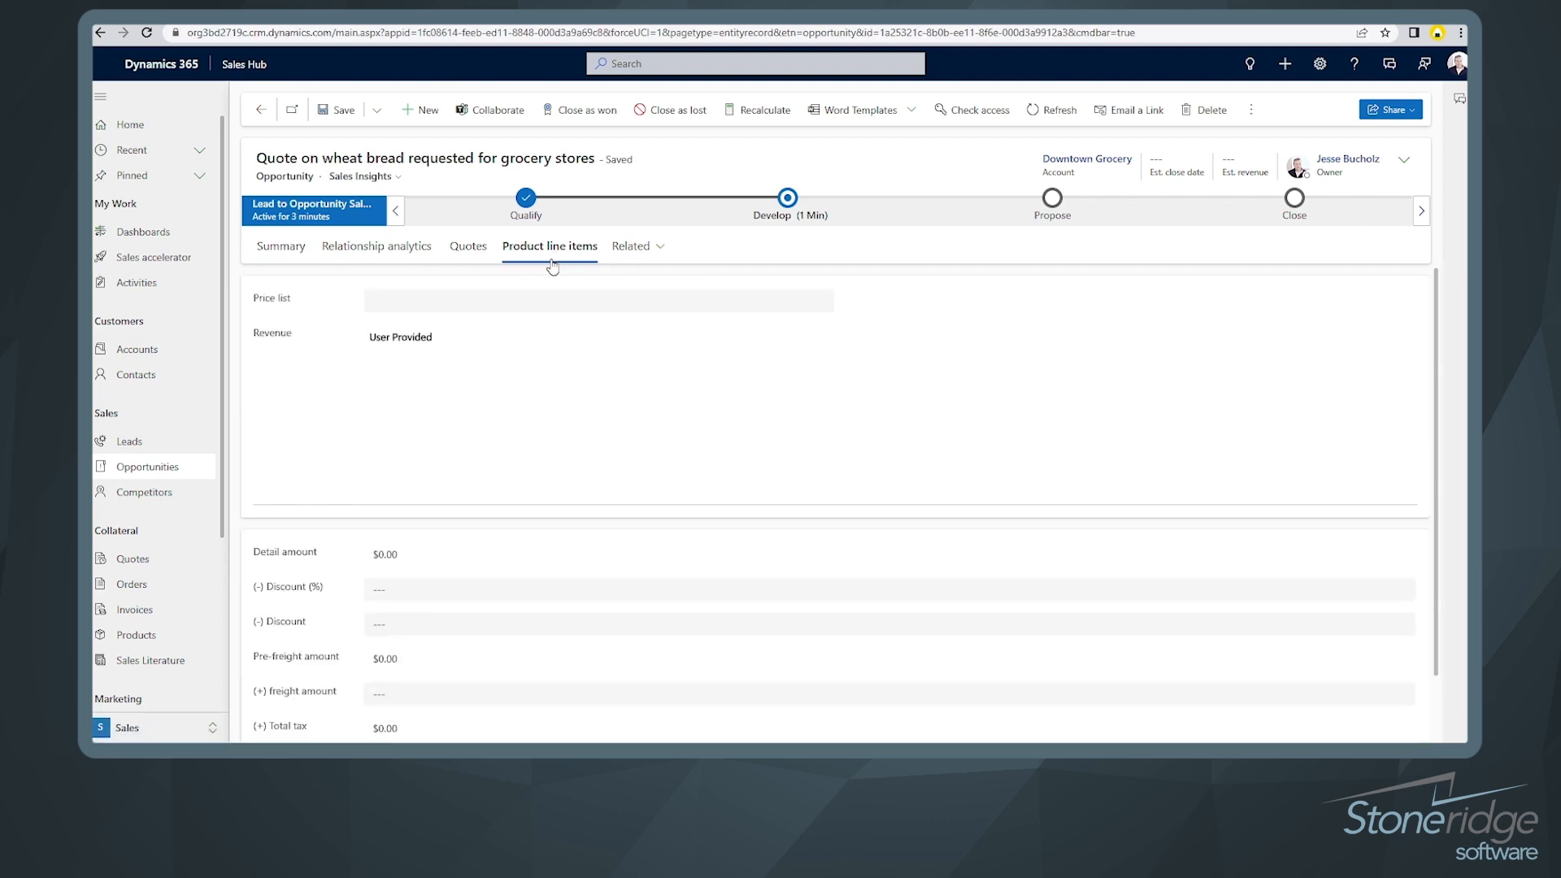
pyautogui.click(823, 304)
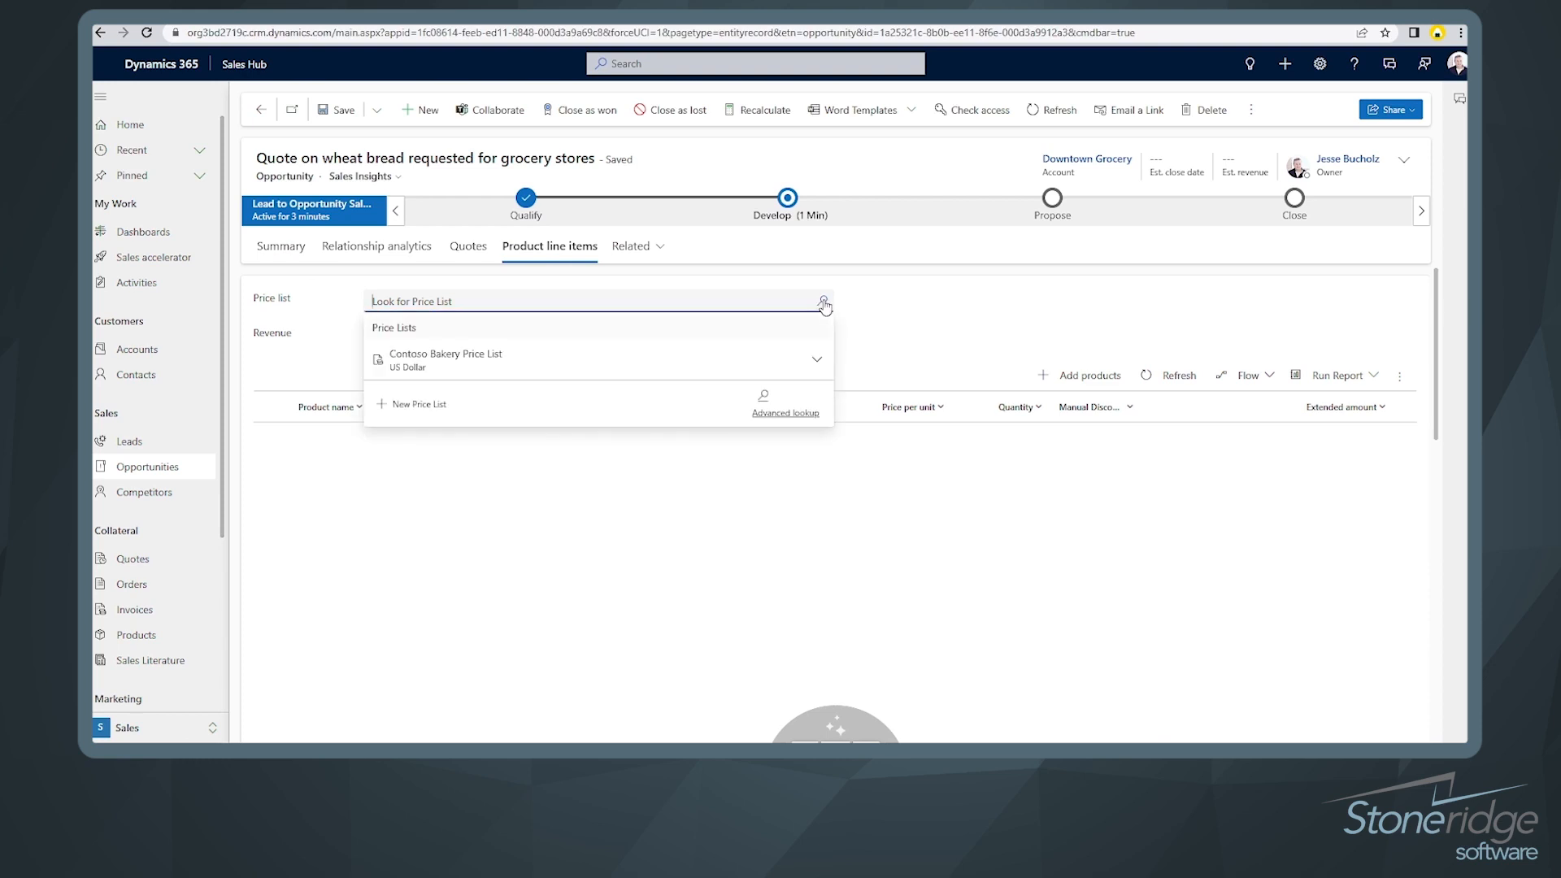
pyautogui.click(468, 366)
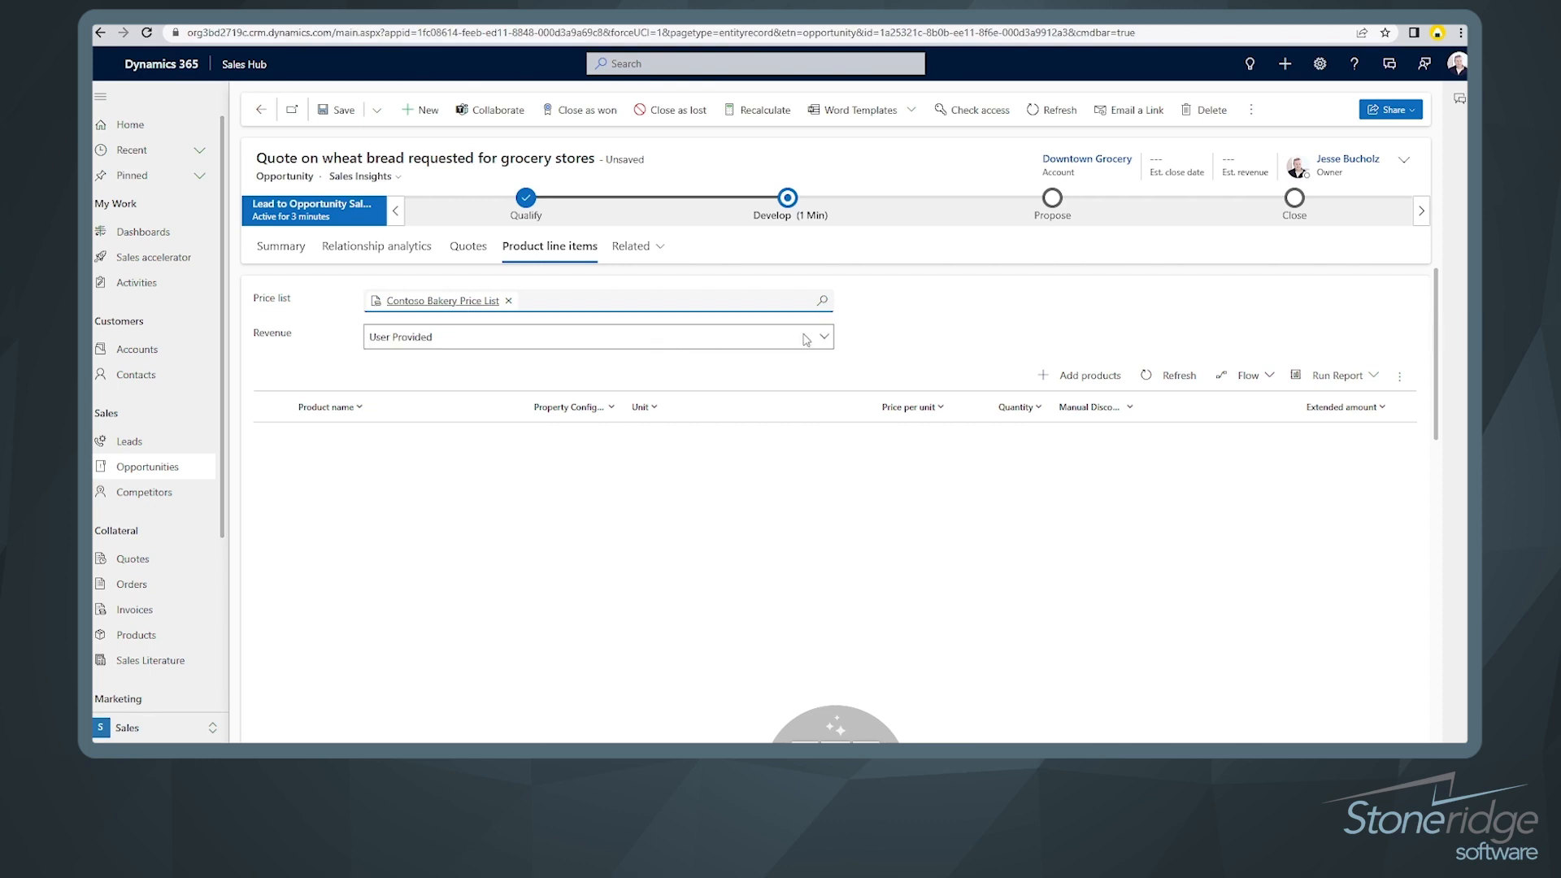
pyautogui.click(825, 339)
pyautogui.click(695, 378)
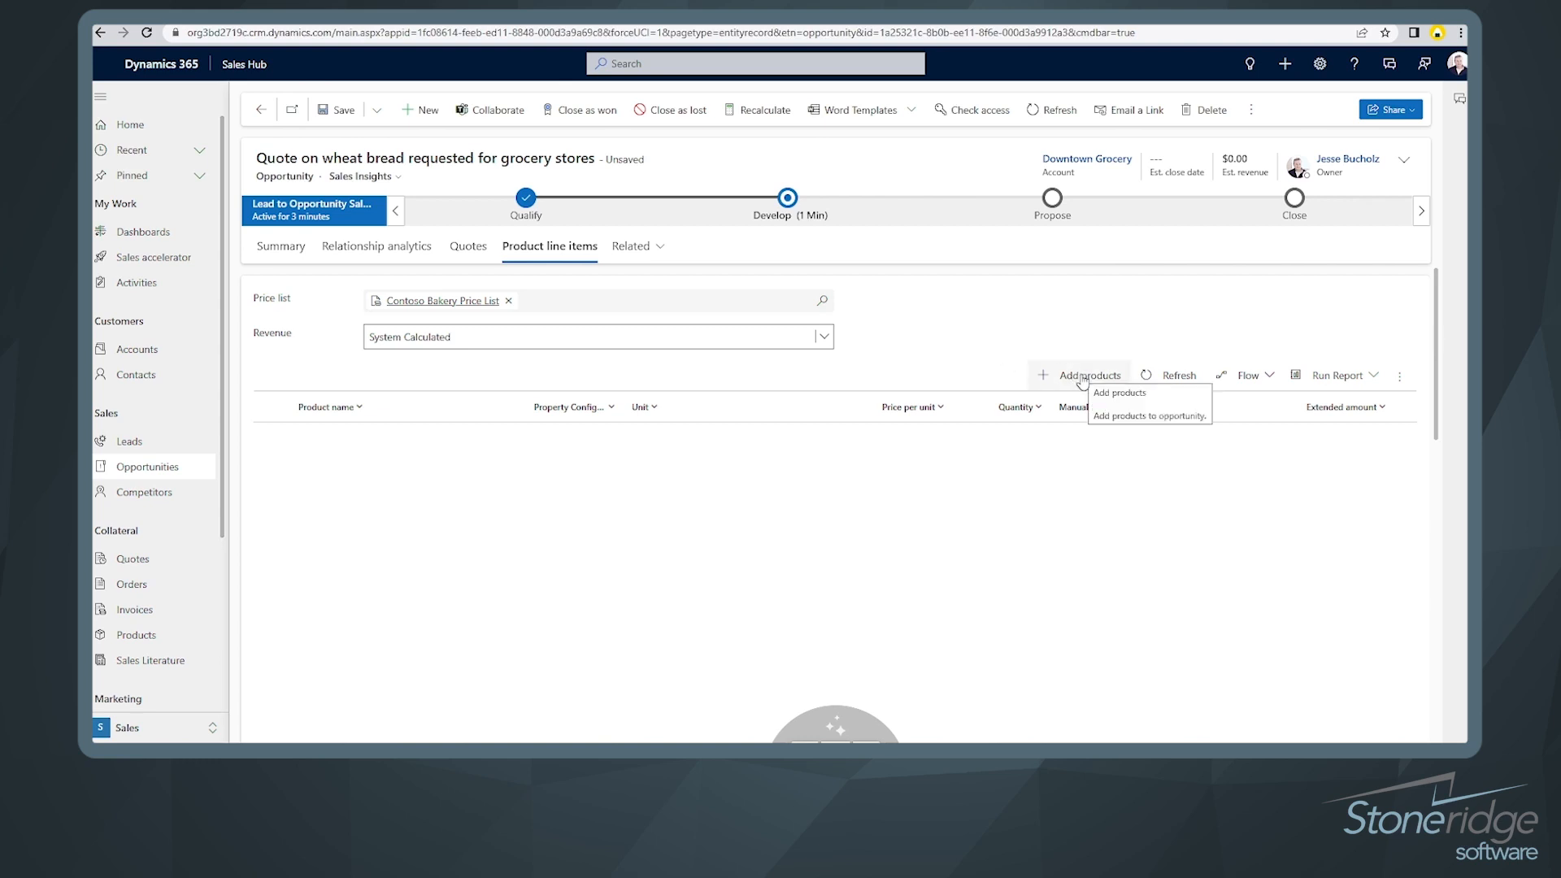
# Step: Add Whole Wheat Bread Loaf from the Bread category at 500 units and save it to the opportunity
pyautogui.click(1082, 376)
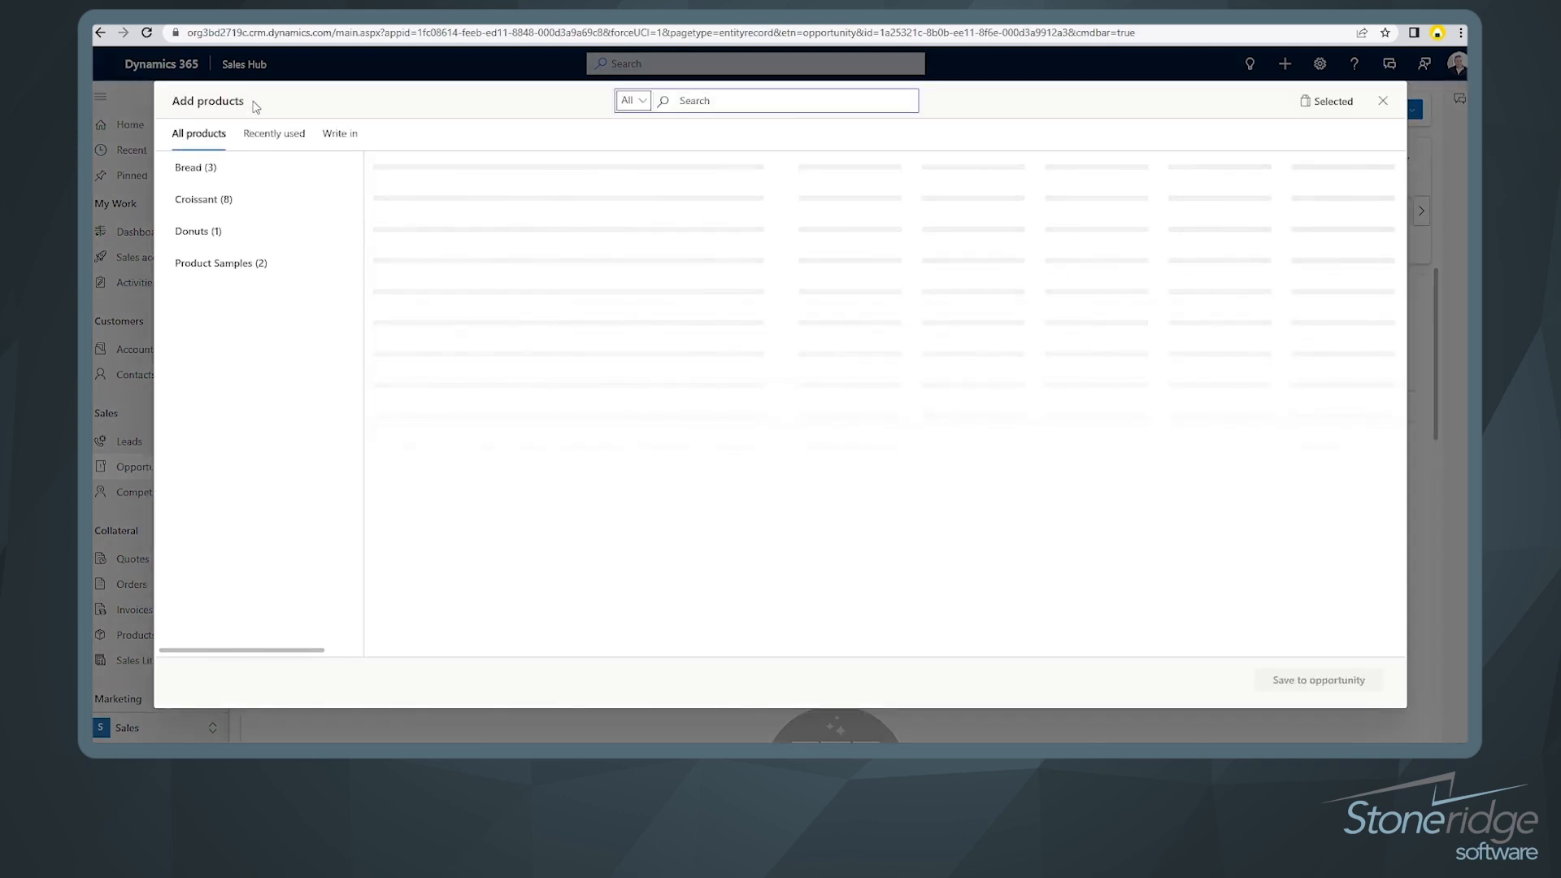
pyautogui.click(203, 167)
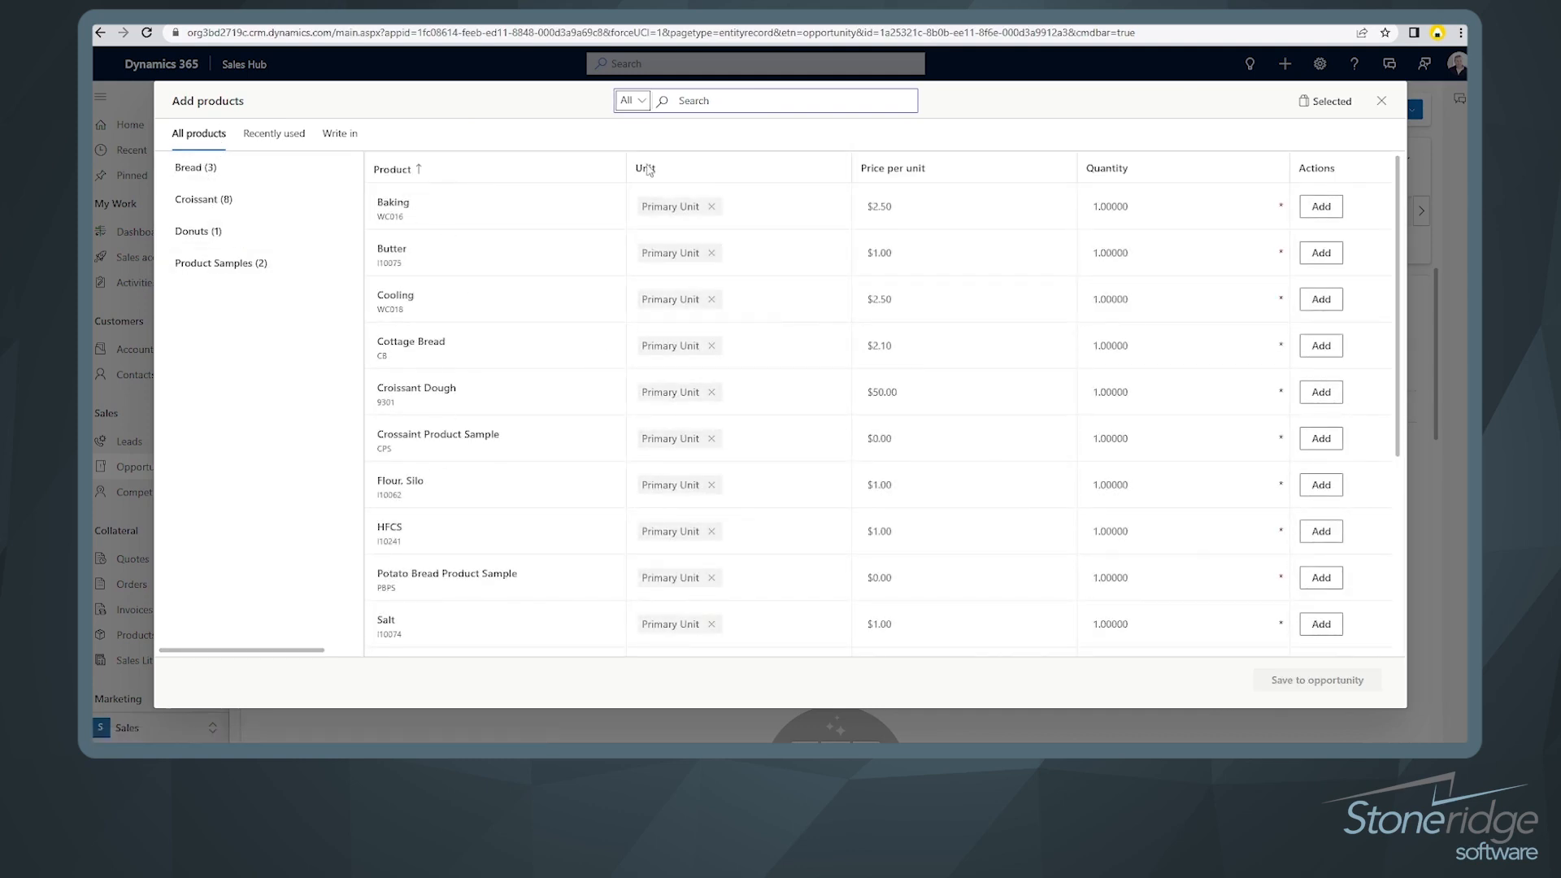
pyautogui.click(644, 102)
pyautogui.click(644, 104)
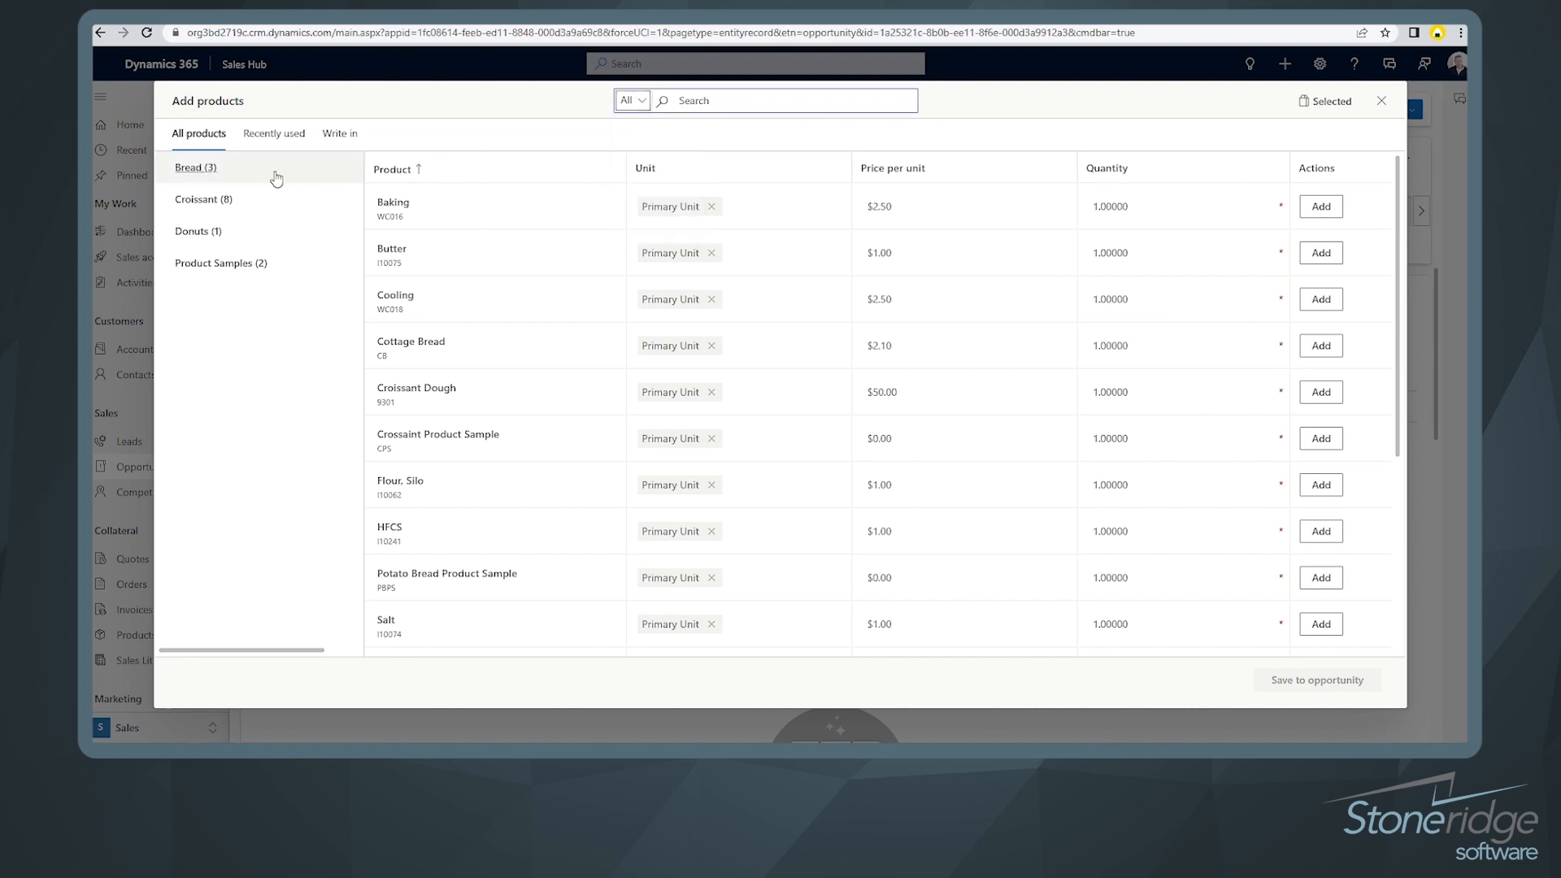
pyautogui.click(193, 169)
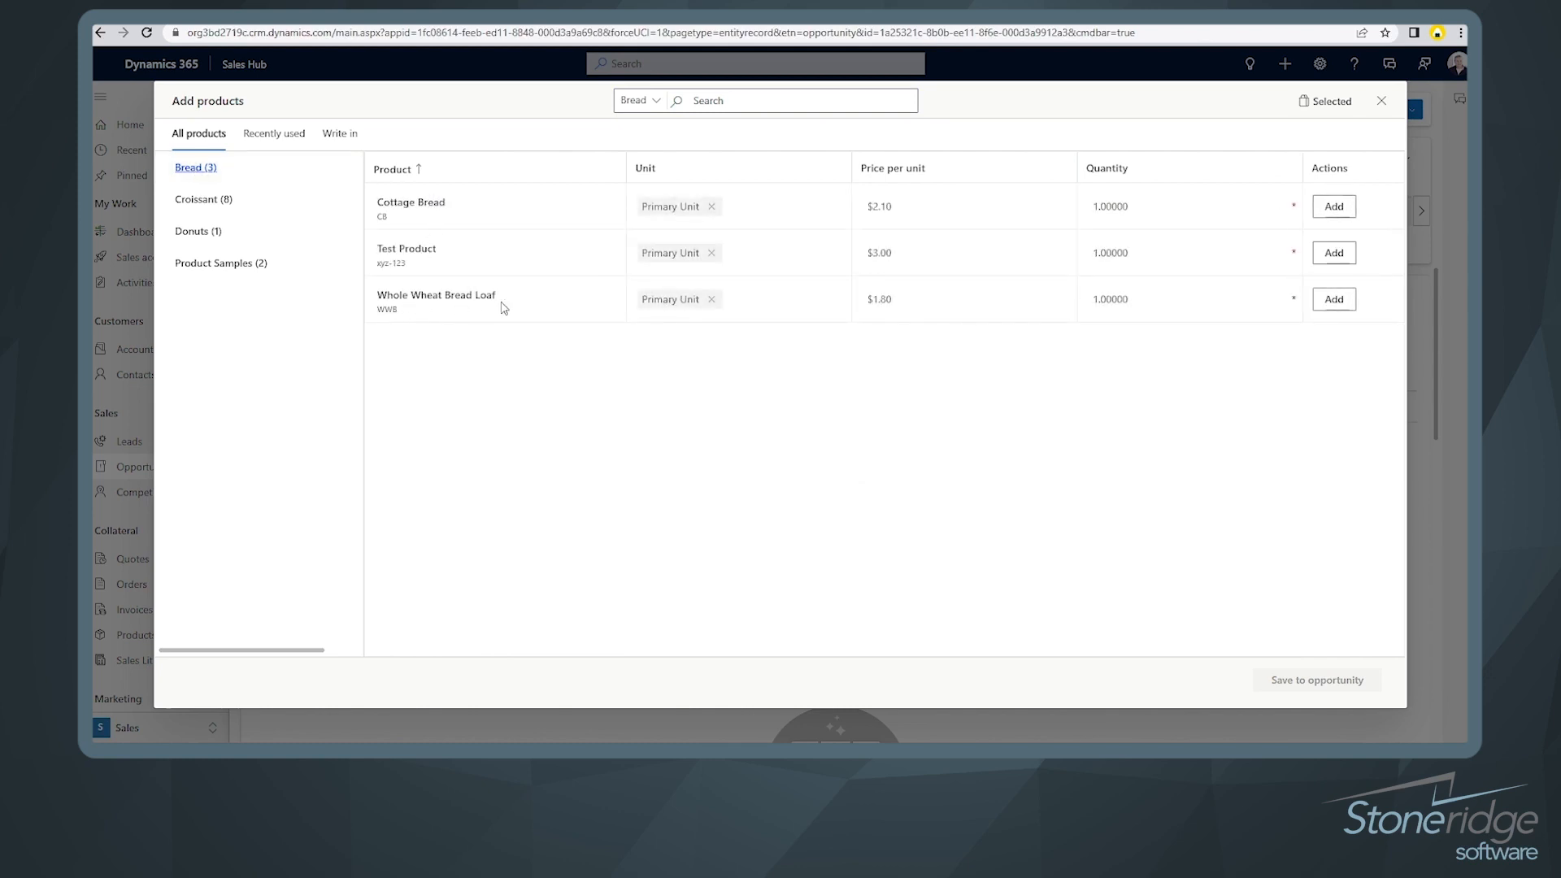
pyautogui.click(1154, 297)
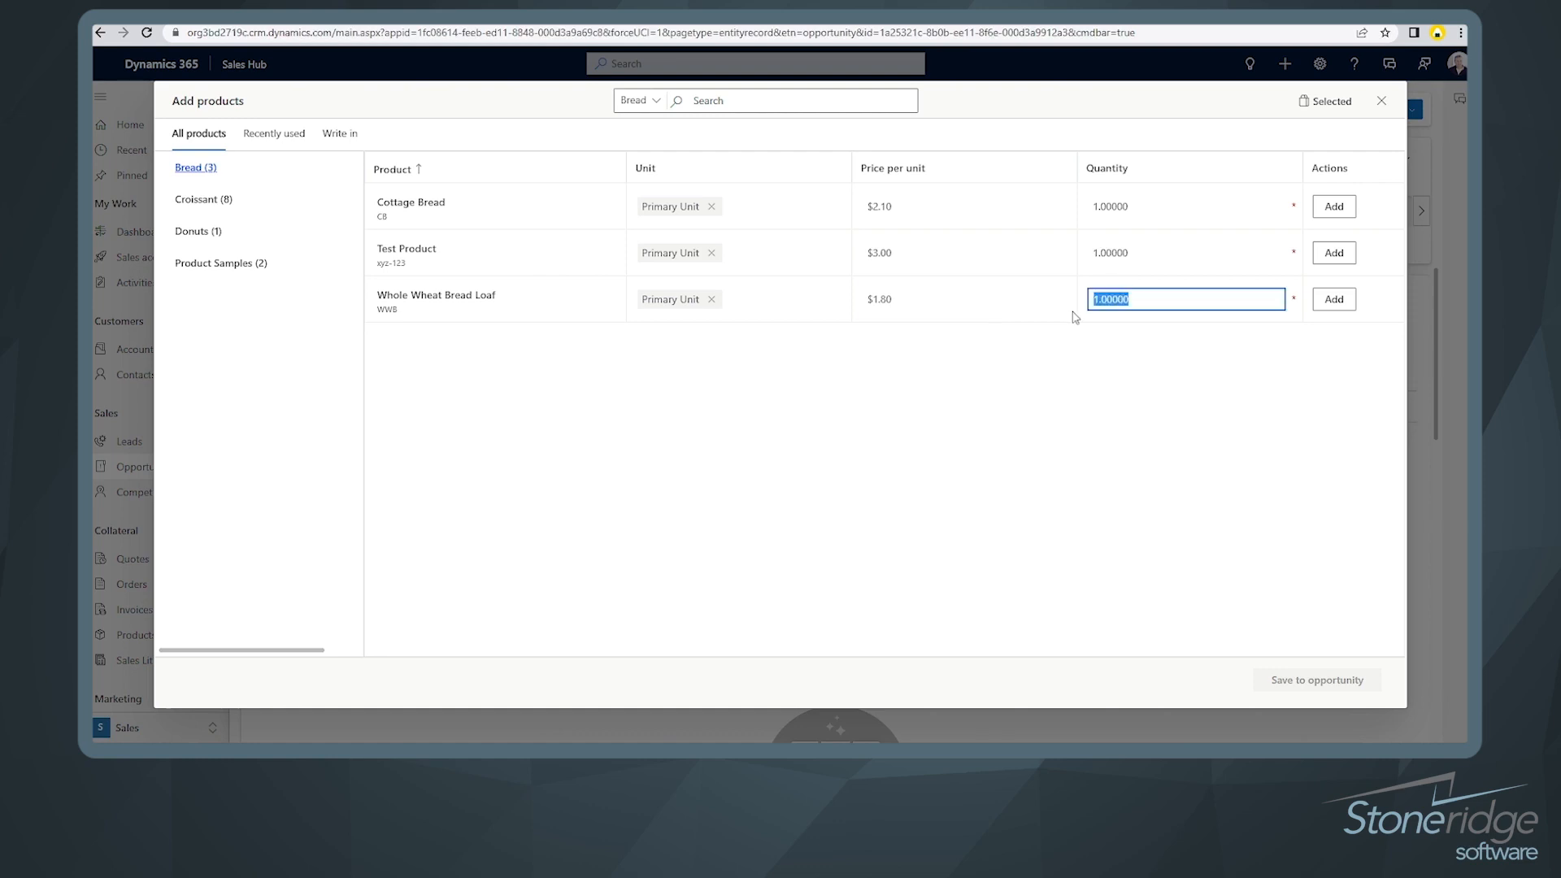
pyautogui.write('5')
pyautogui.click(1334, 300)
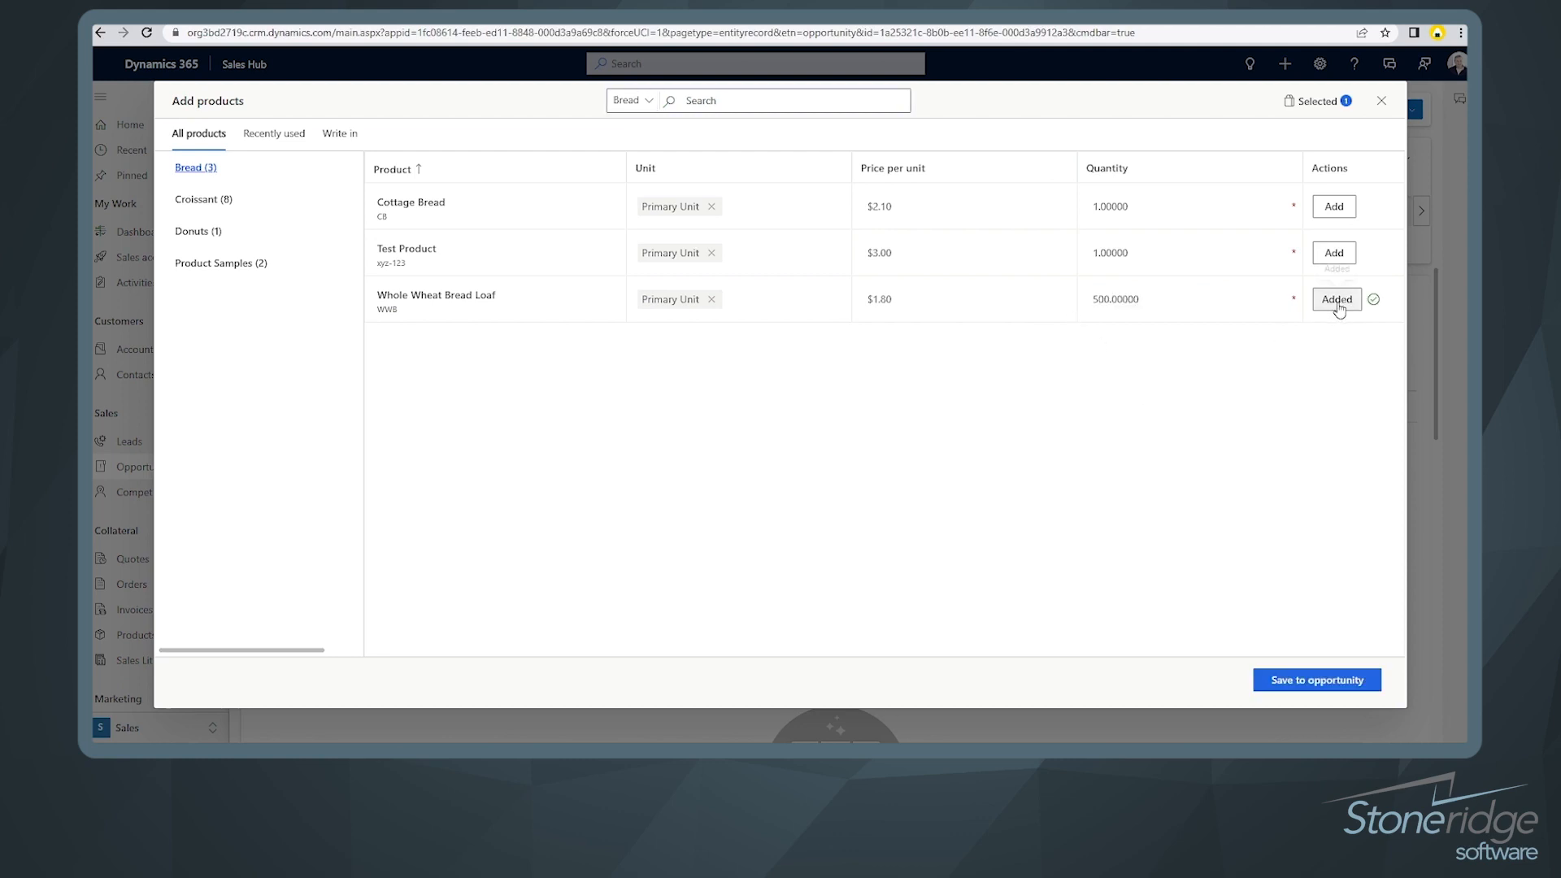
pyautogui.click(1302, 681)
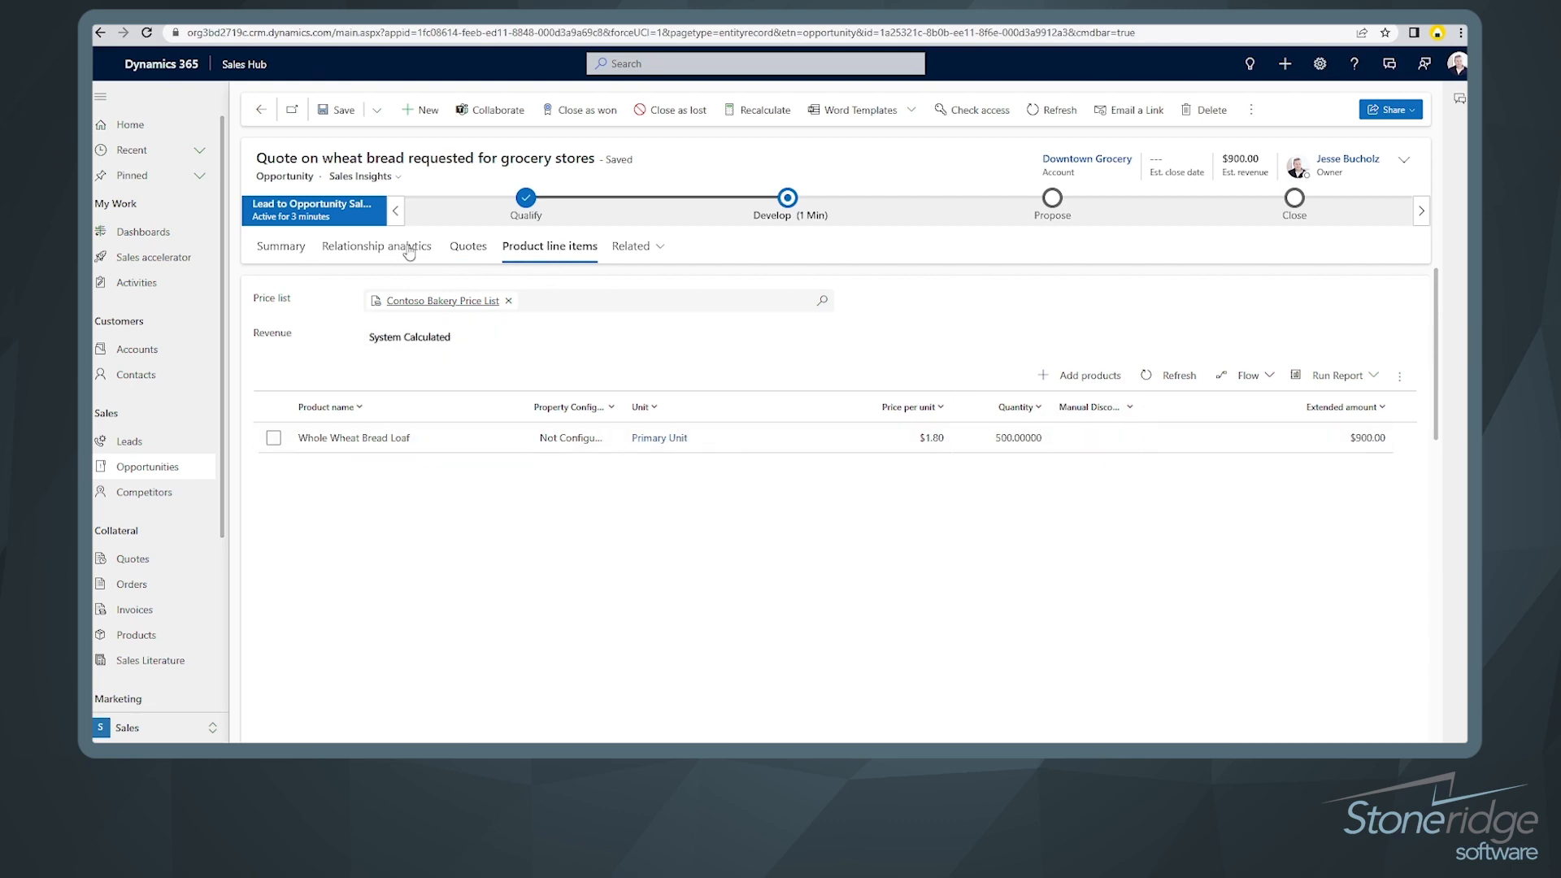
# Step: Advance the opportunity from the Develop stage to Propose
pyautogui.click(276, 253)
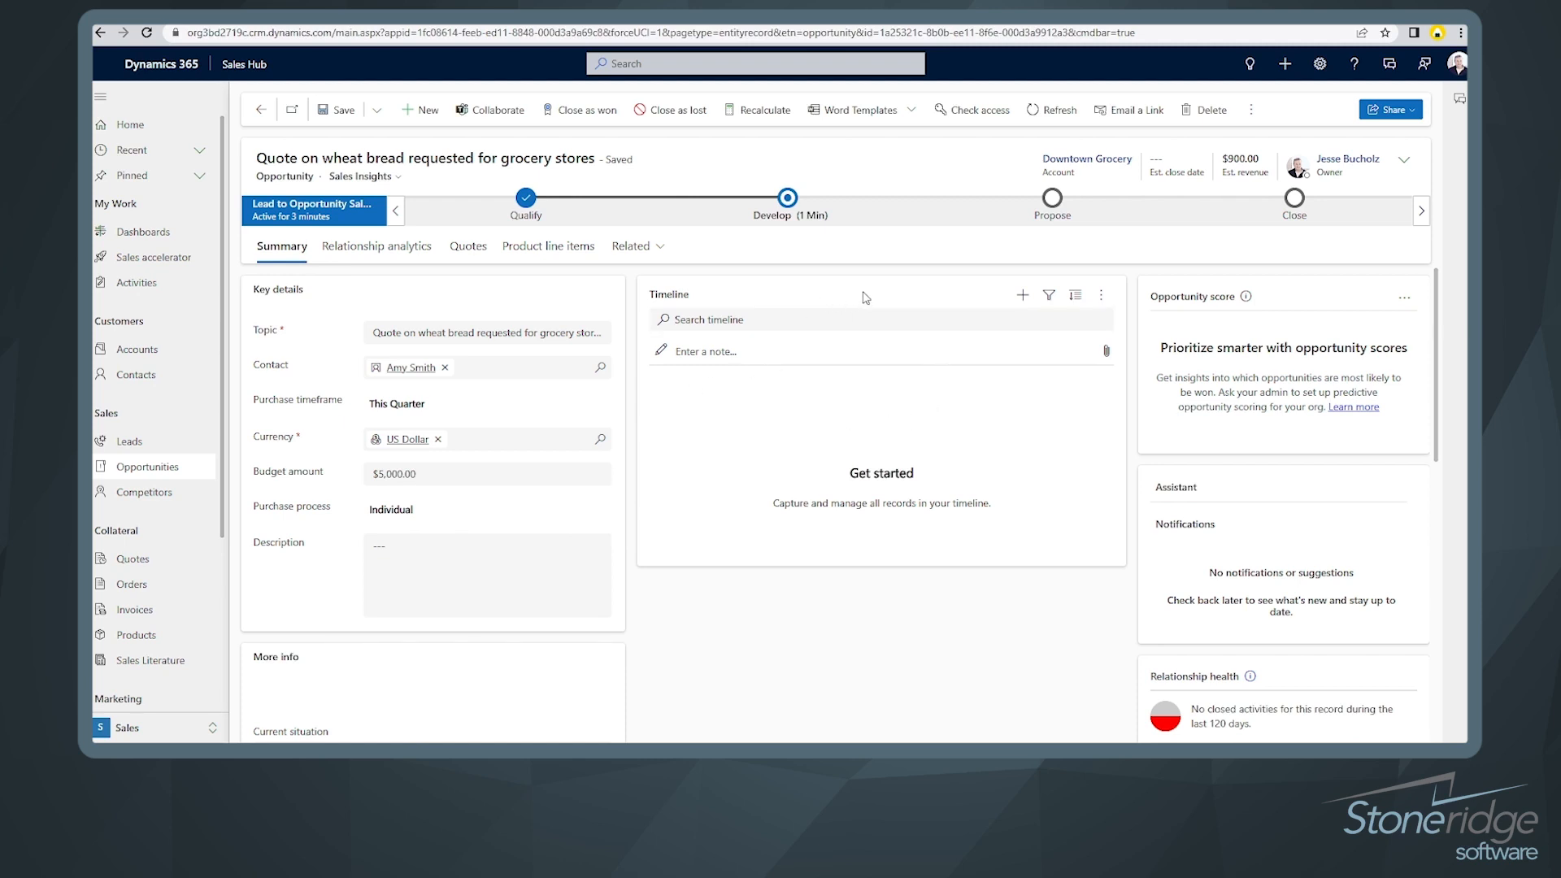
pyautogui.click(787, 202)
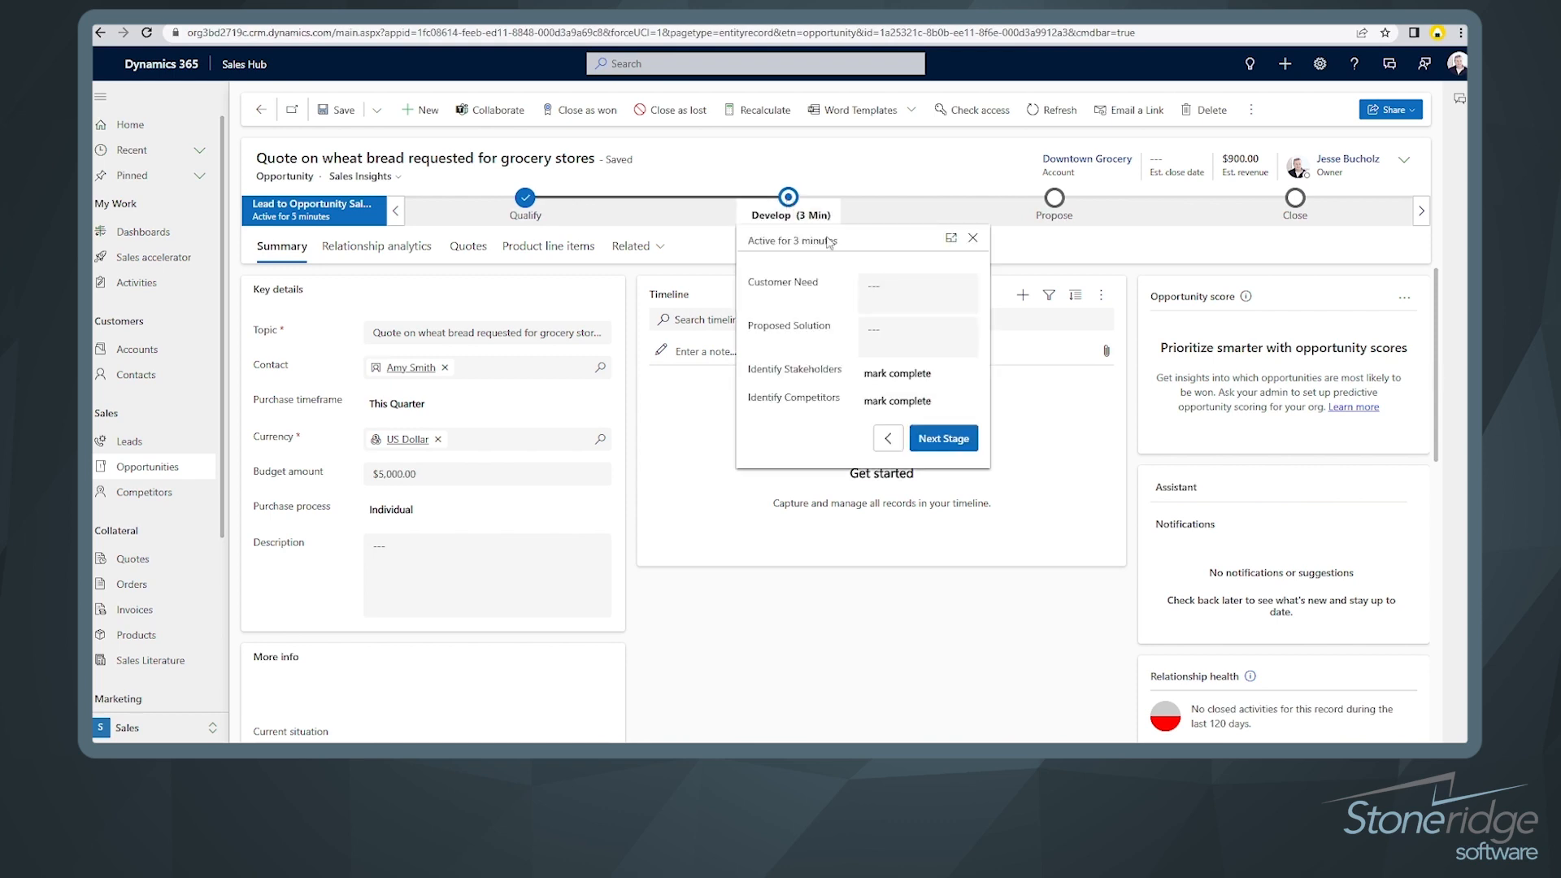
pyautogui.click(940, 440)
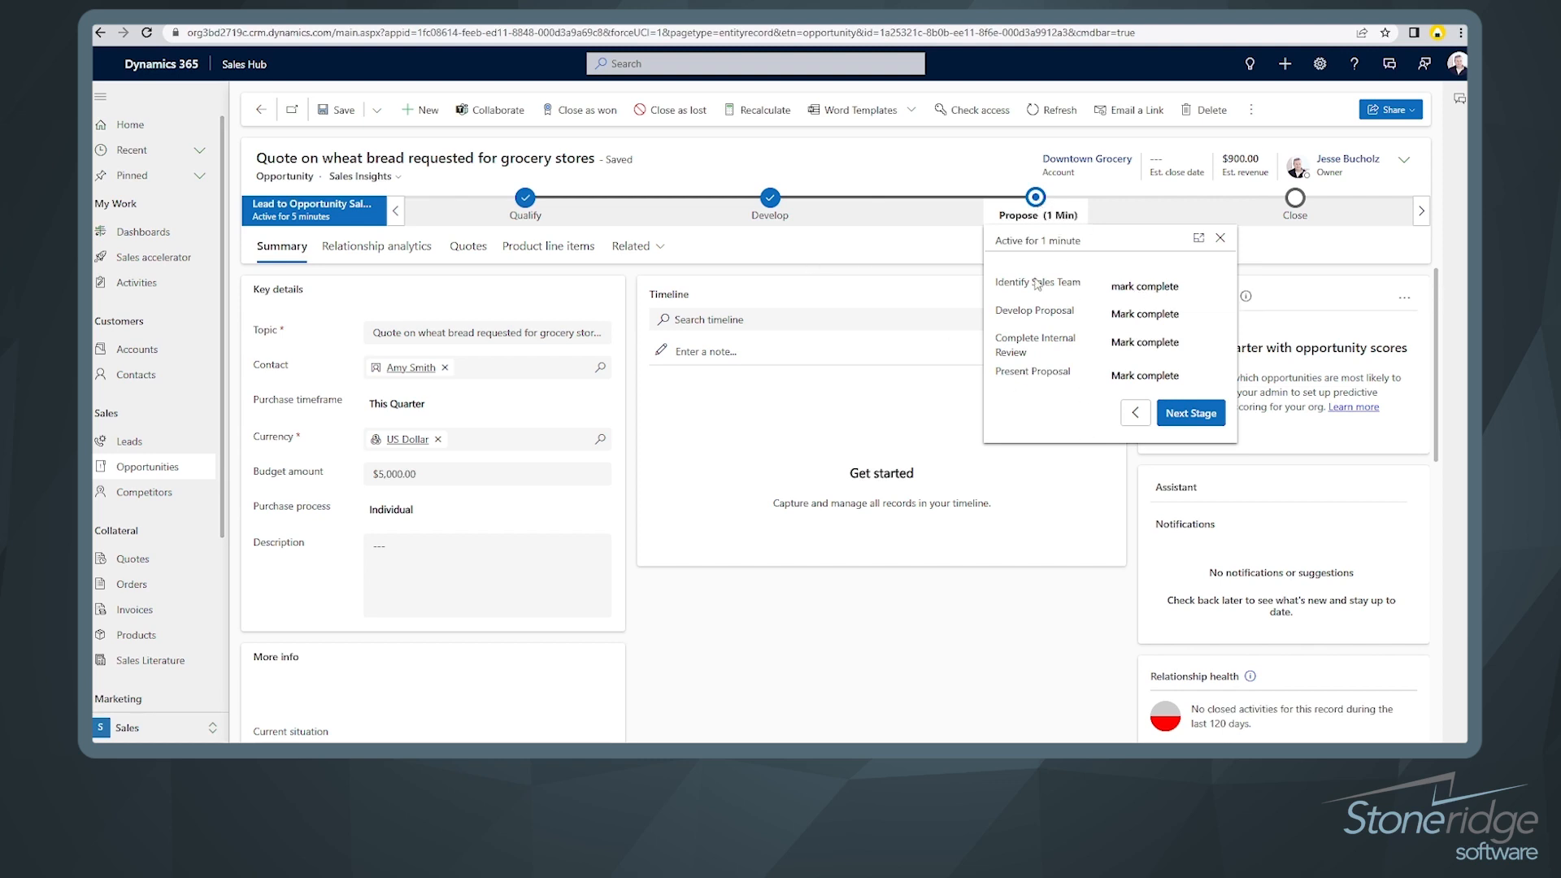
# Step: Mark Identify Sales Team, Develop Proposal, Complete Internal Review and Present Proposal as completed
pyautogui.click(1166, 293)
pyautogui.click(1168, 321)
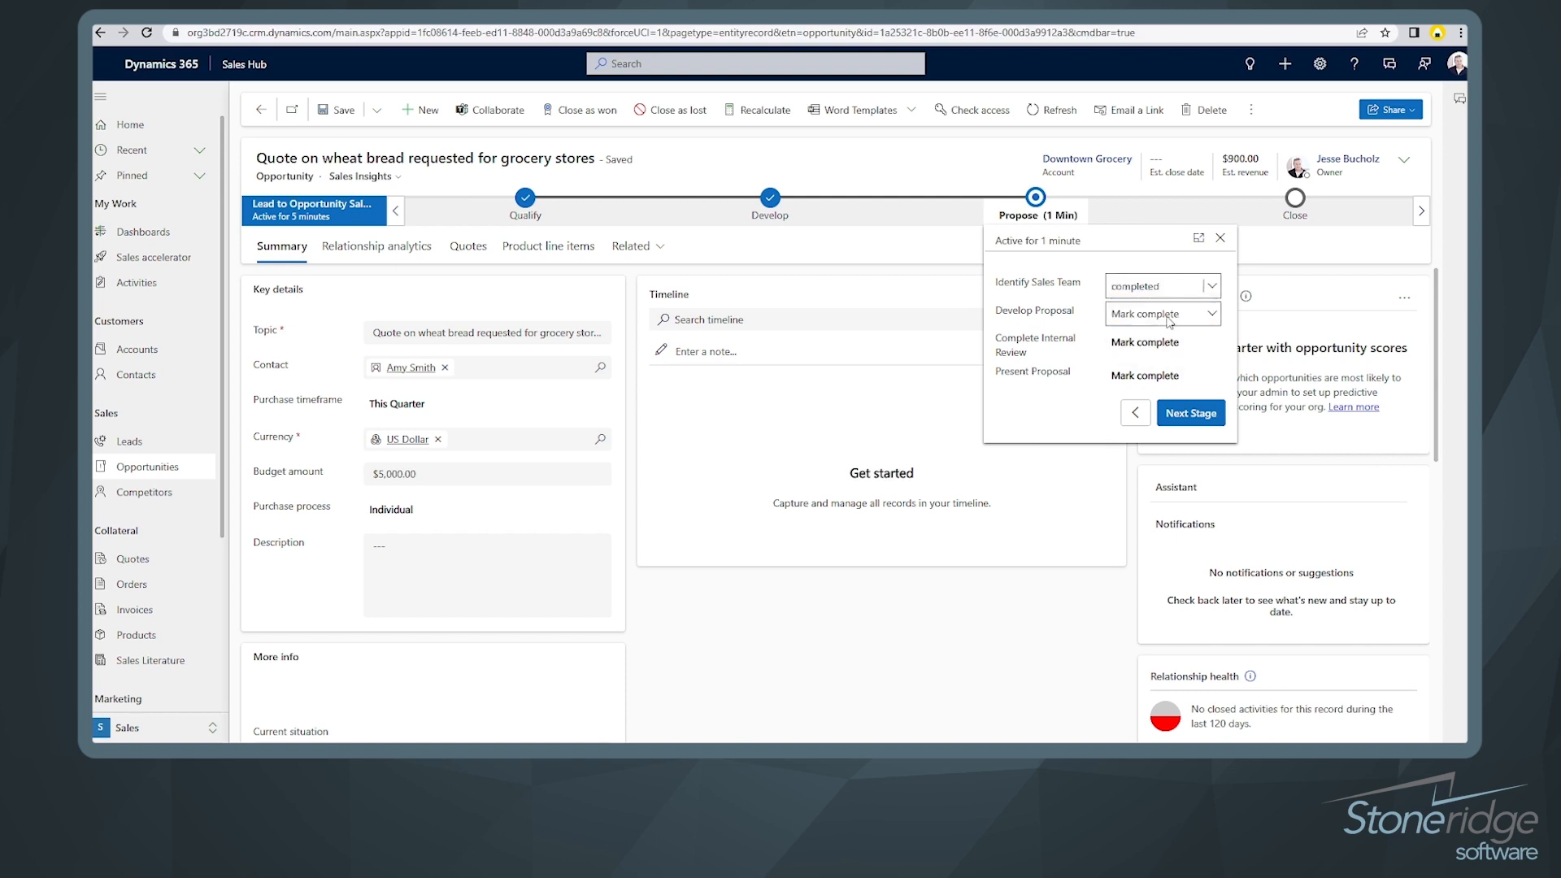
pyautogui.click(1168, 321)
pyautogui.click(1169, 350)
pyautogui.click(1169, 344)
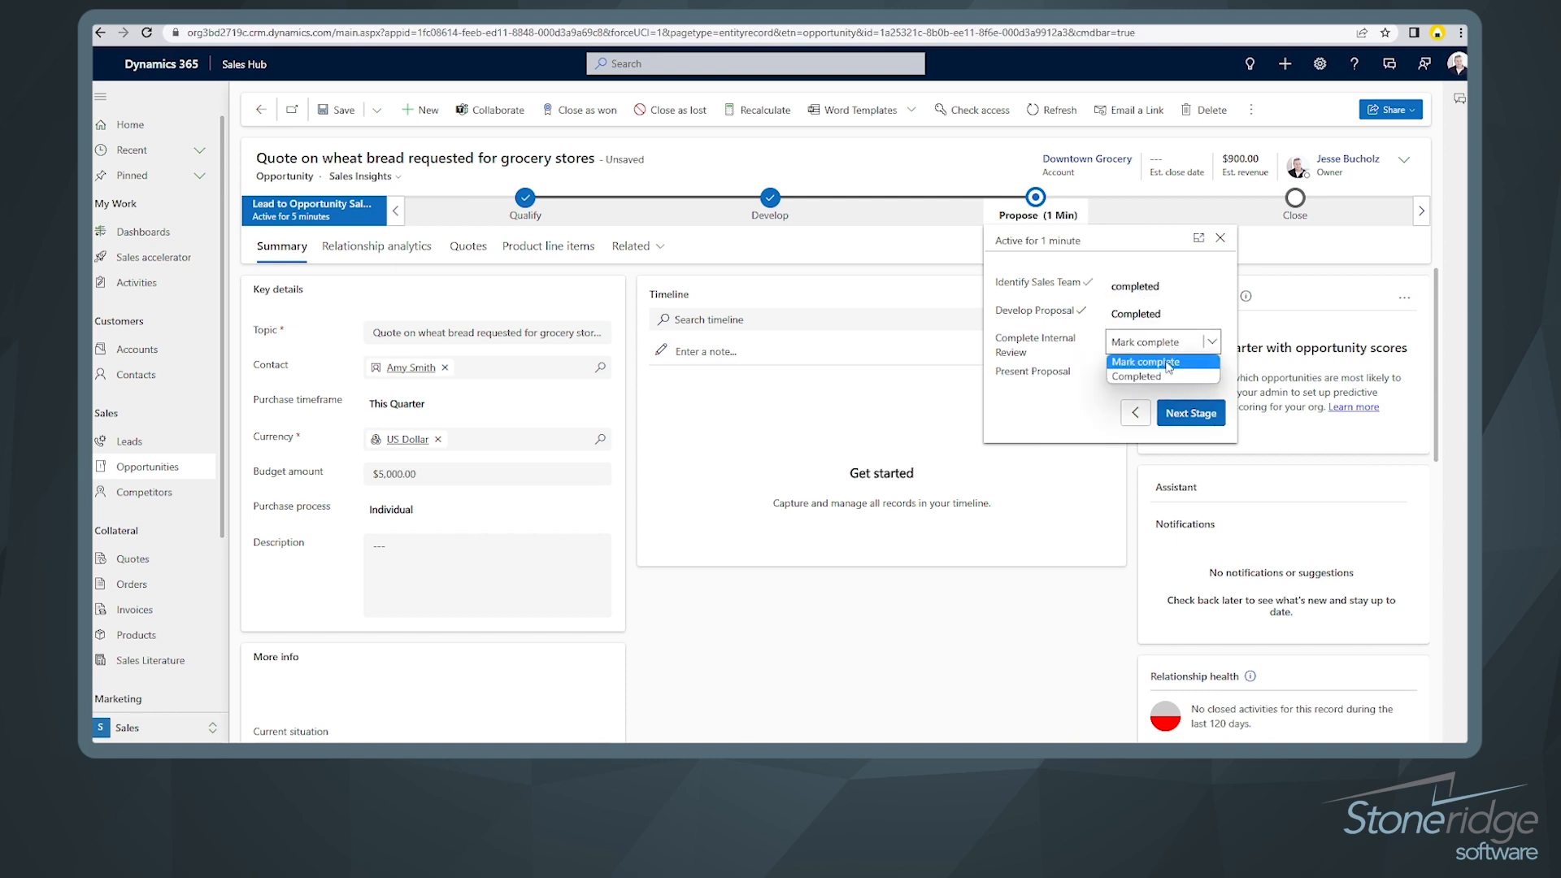
pyautogui.click(1162, 376)
pyautogui.click(1162, 376)
pyautogui.click(1140, 411)
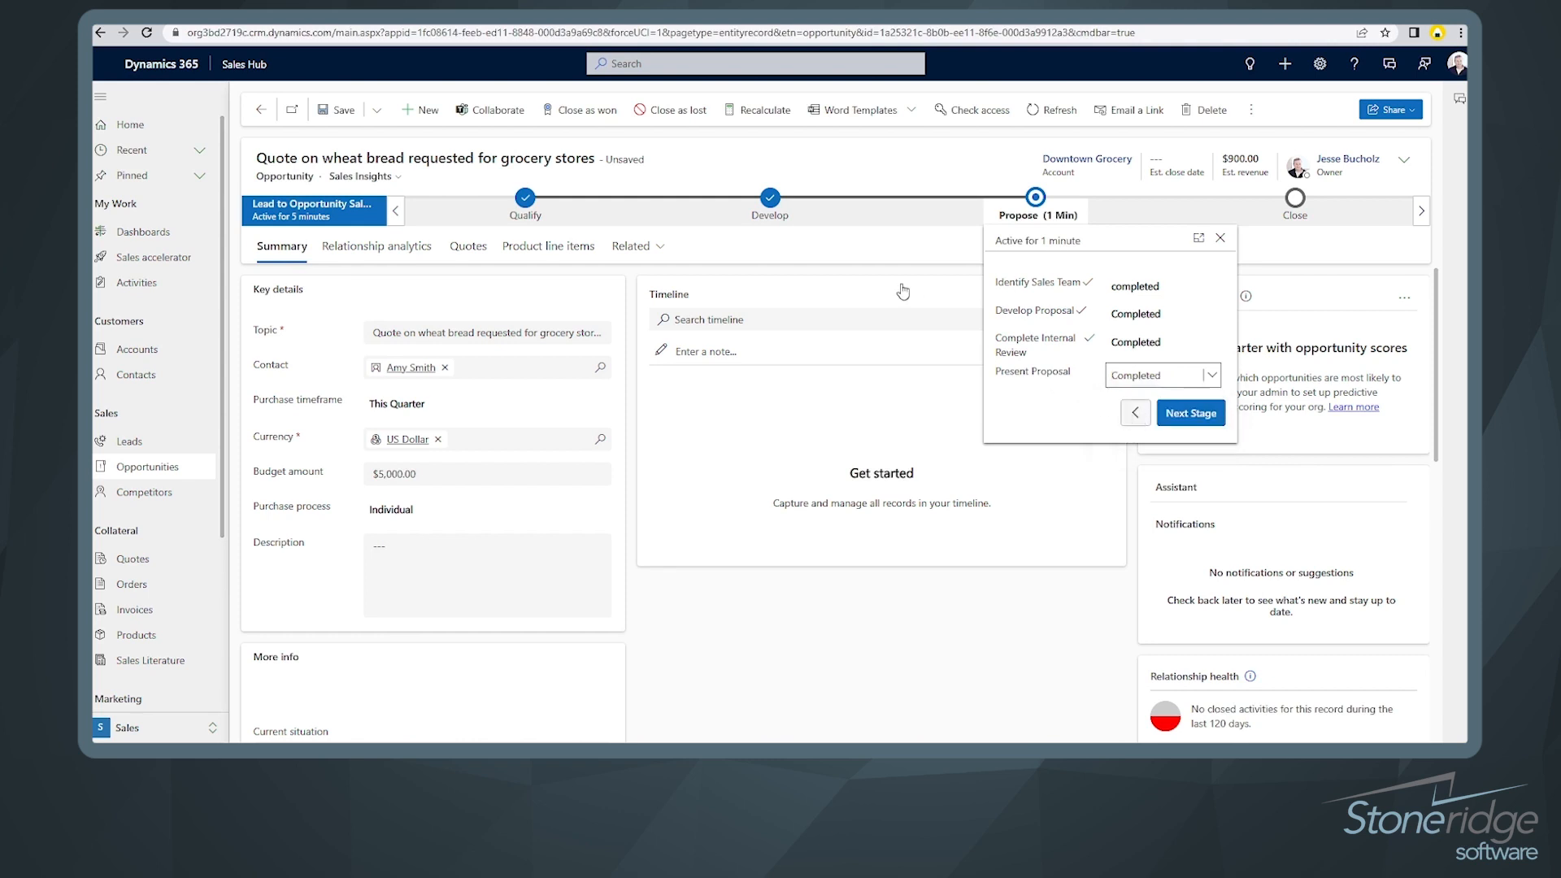
pyautogui.click(866, 275)
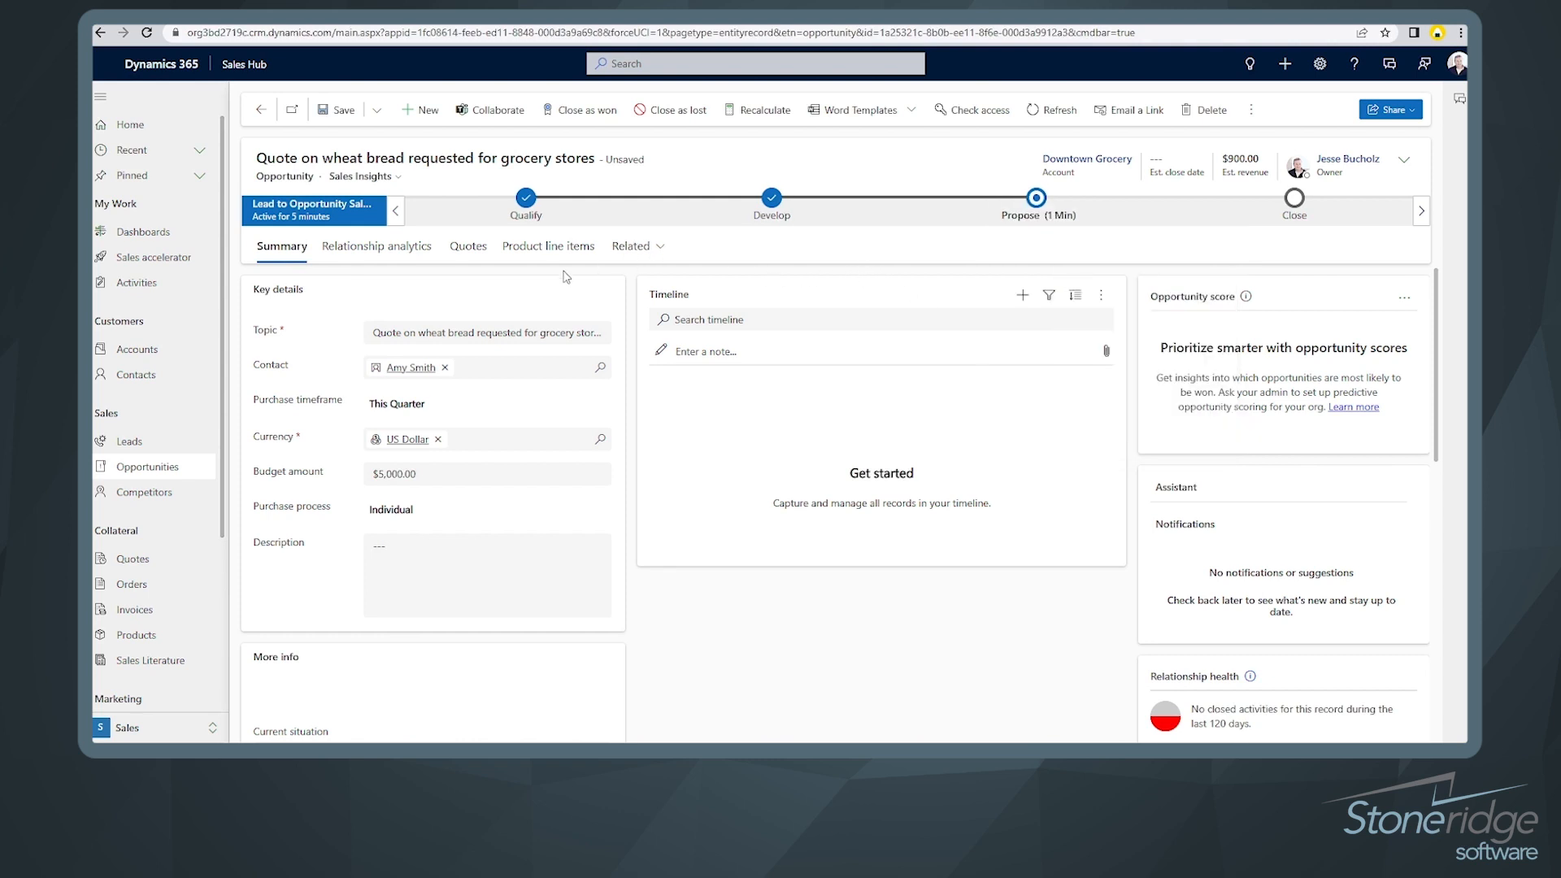
# Step: Create a new quote from the opportunity's Quotes tab
pyautogui.click(470, 257)
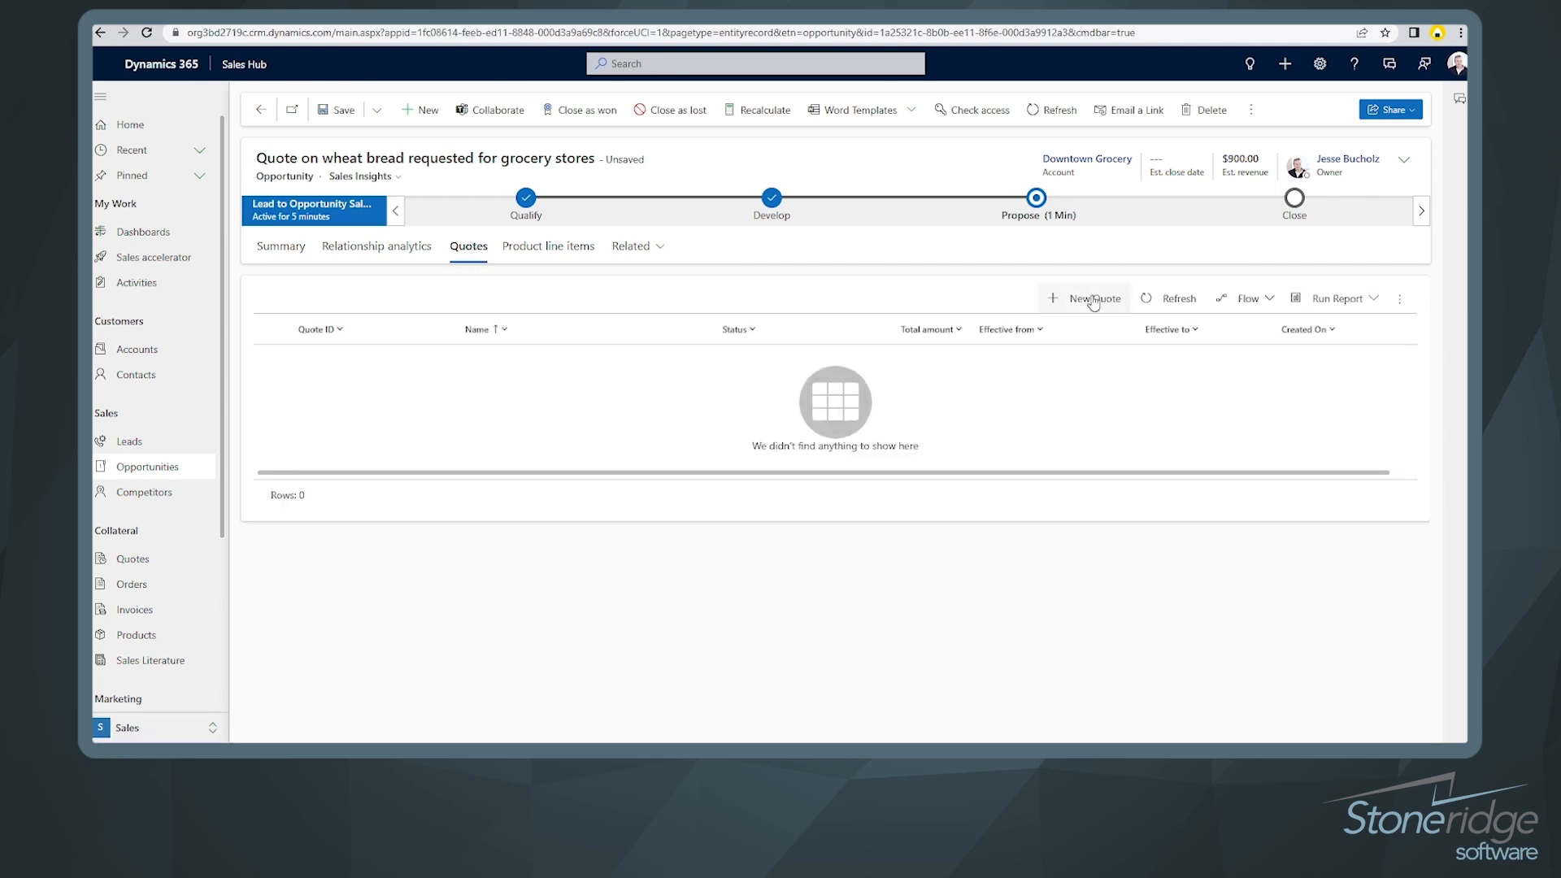
pyautogui.click(1094, 303)
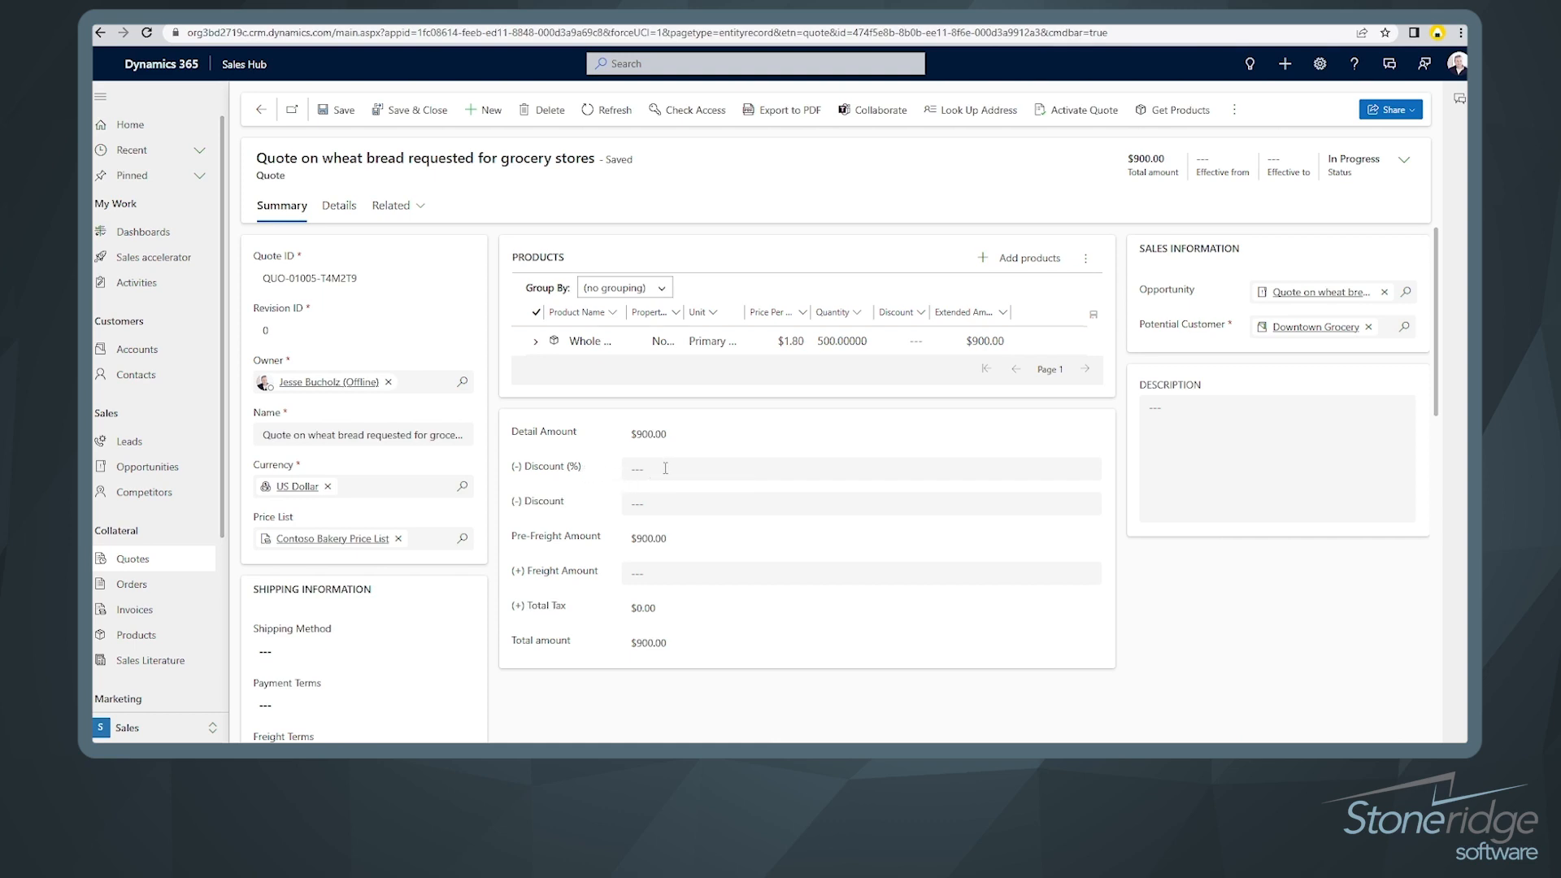
# Step: Apply a 10% discount to the quote and save it, bringing the total to $810.00
pyautogui.click(665, 469)
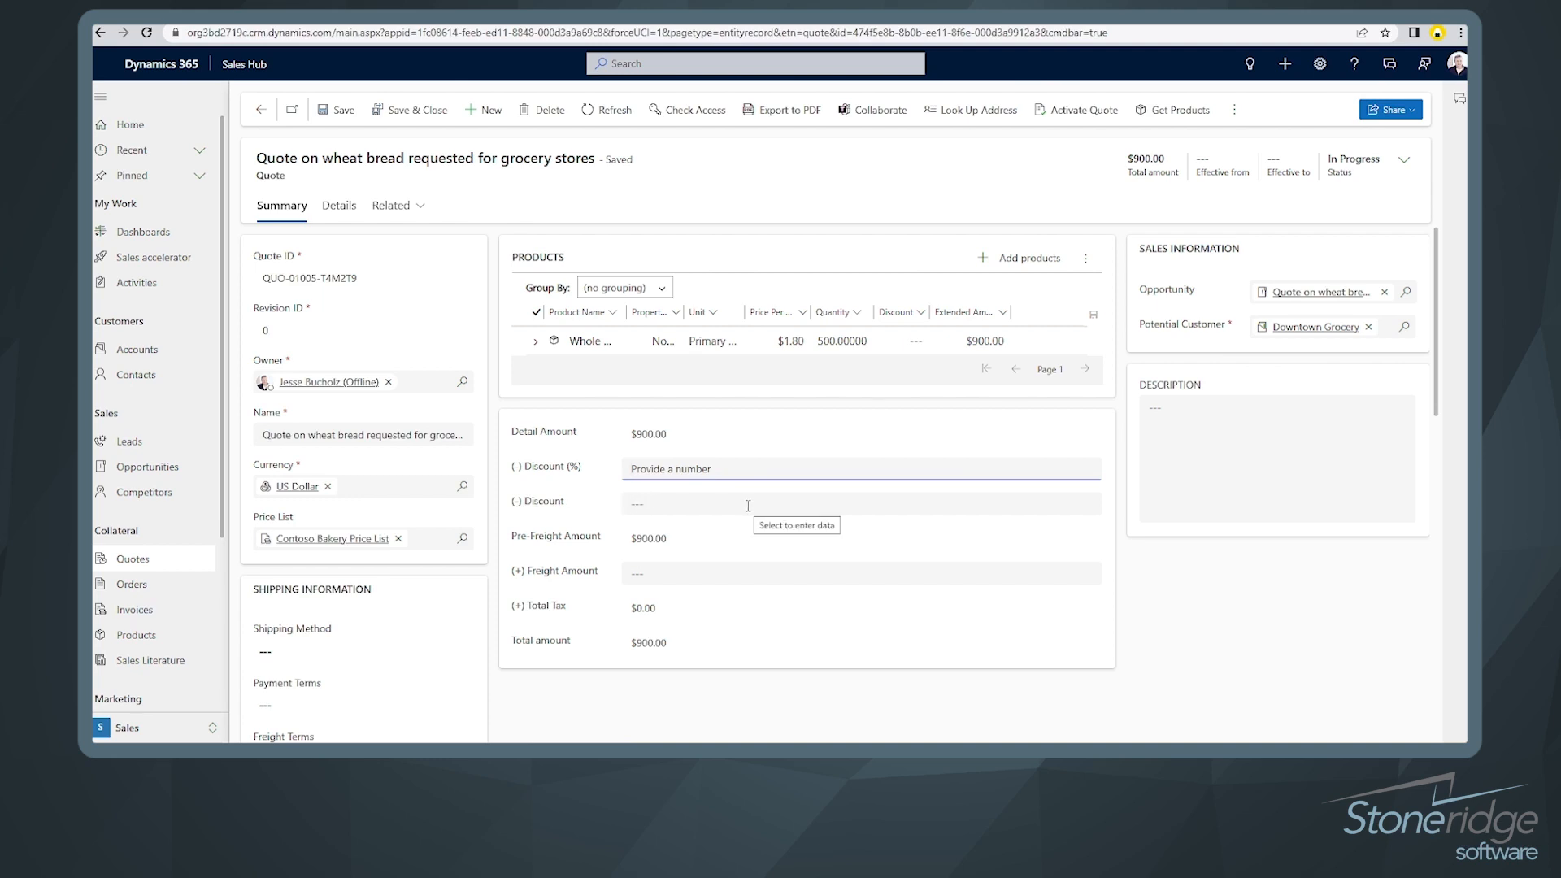
pyautogui.write('10')
pyautogui.click(595, 493)
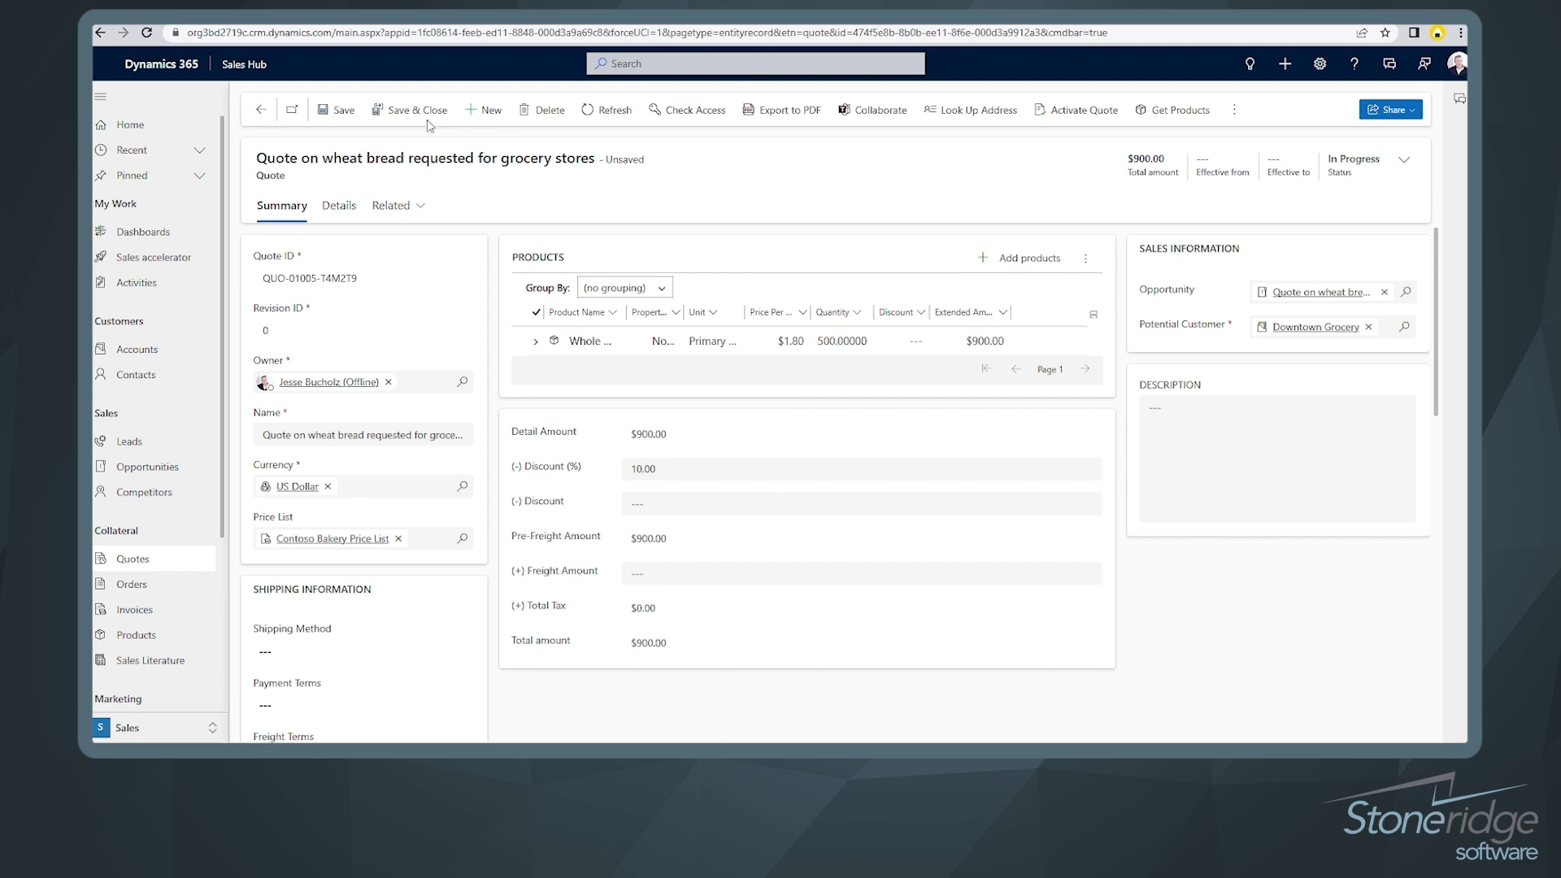
pyautogui.click(352, 119)
# Step: Set the quote effective from 6/15/2023 to 6/23/2023
pyautogui.click(1403, 160)
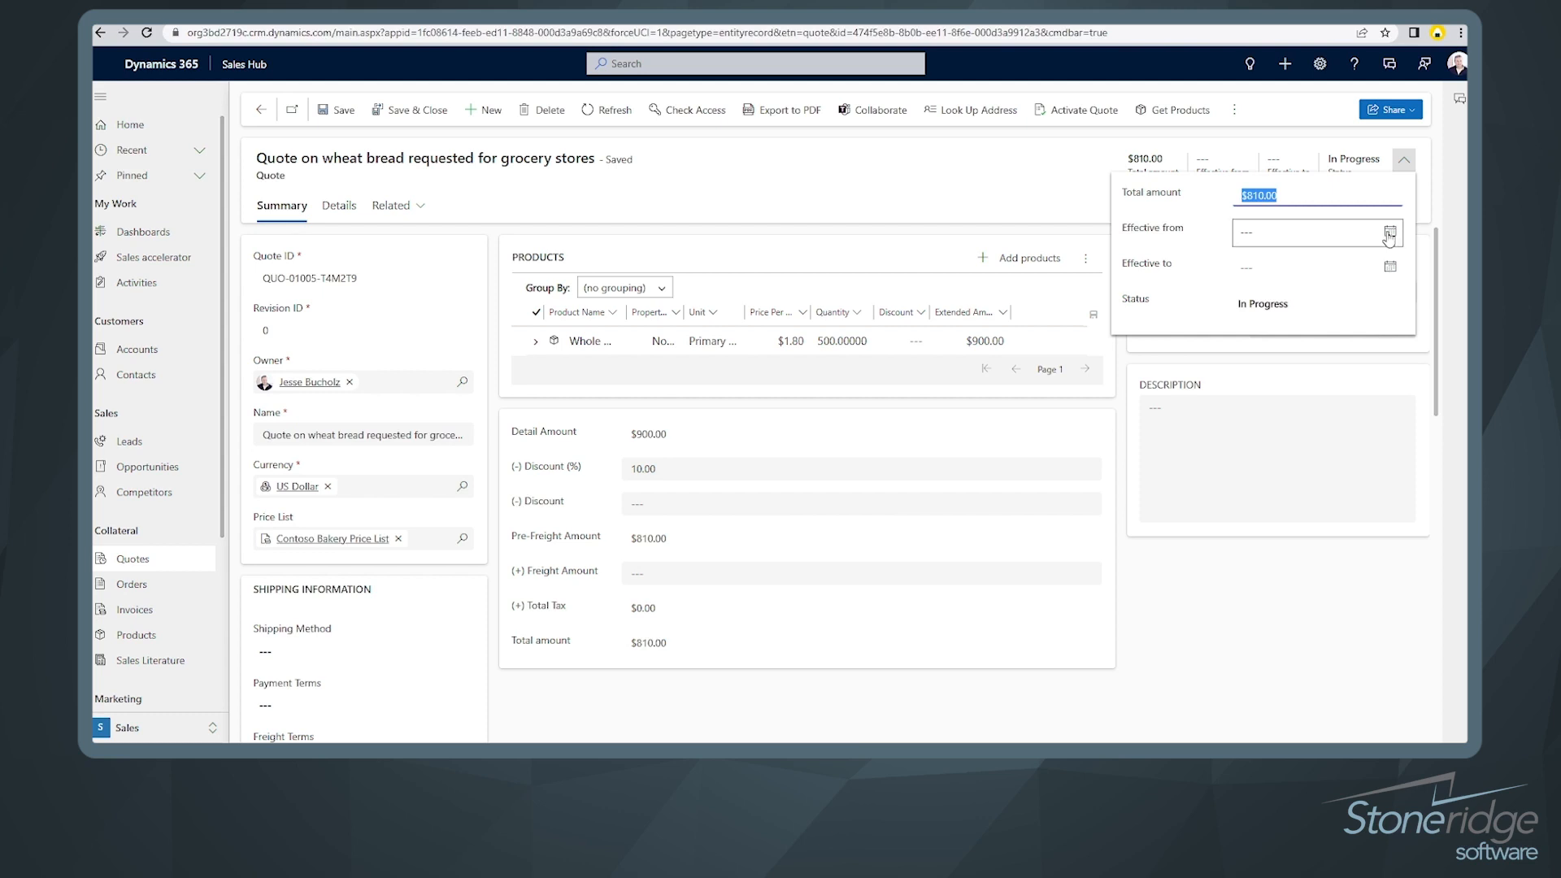
pyautogui.click(1390, 267)
pyautogui.click(1332, 361)
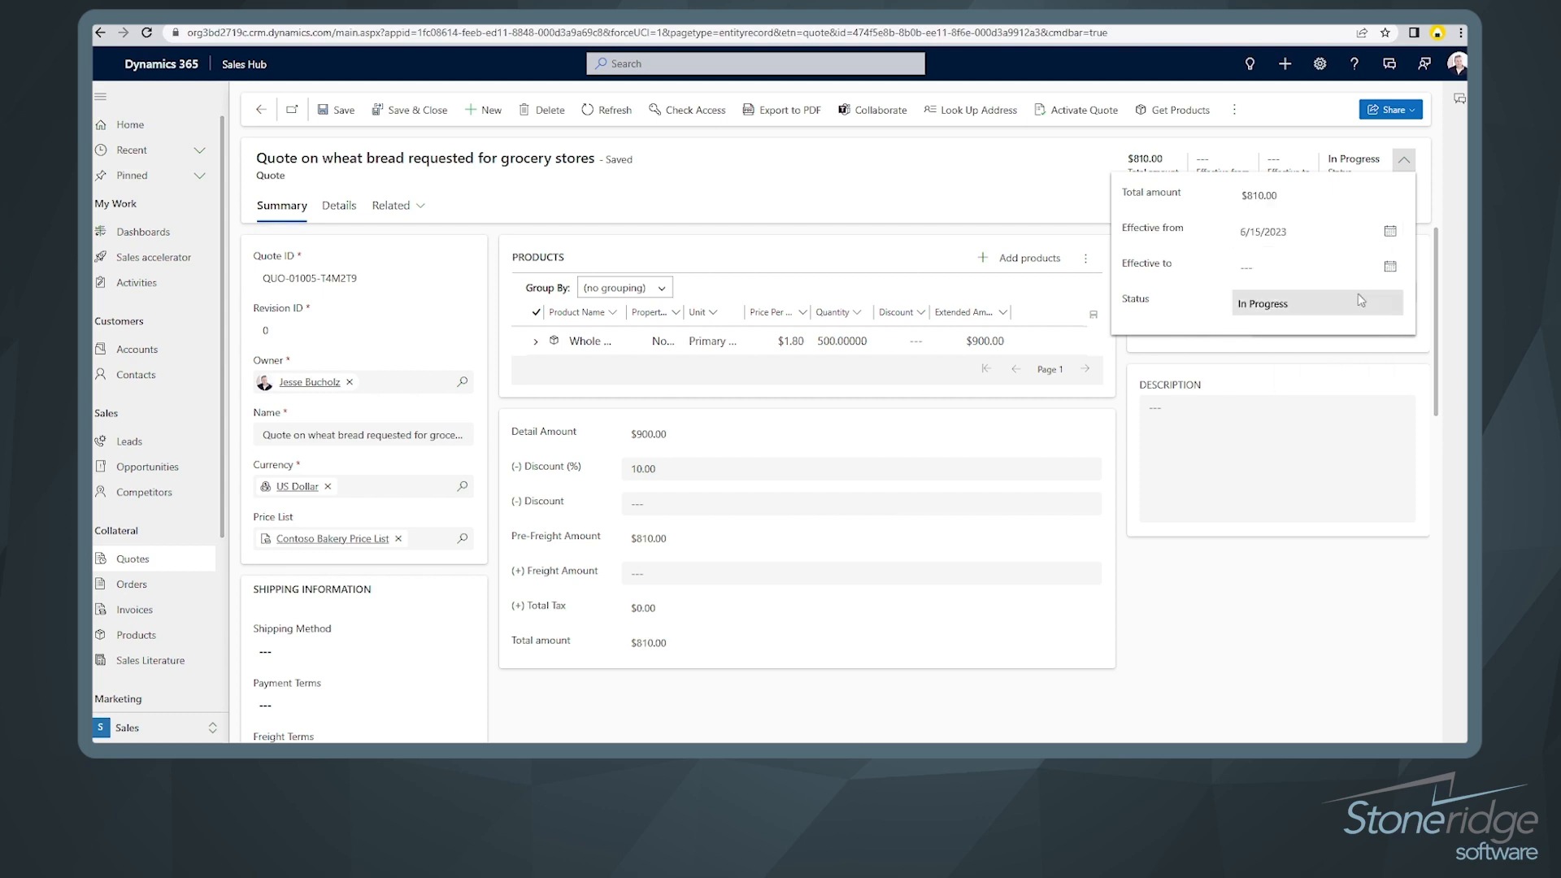
pyautogui.click(1388, 270)
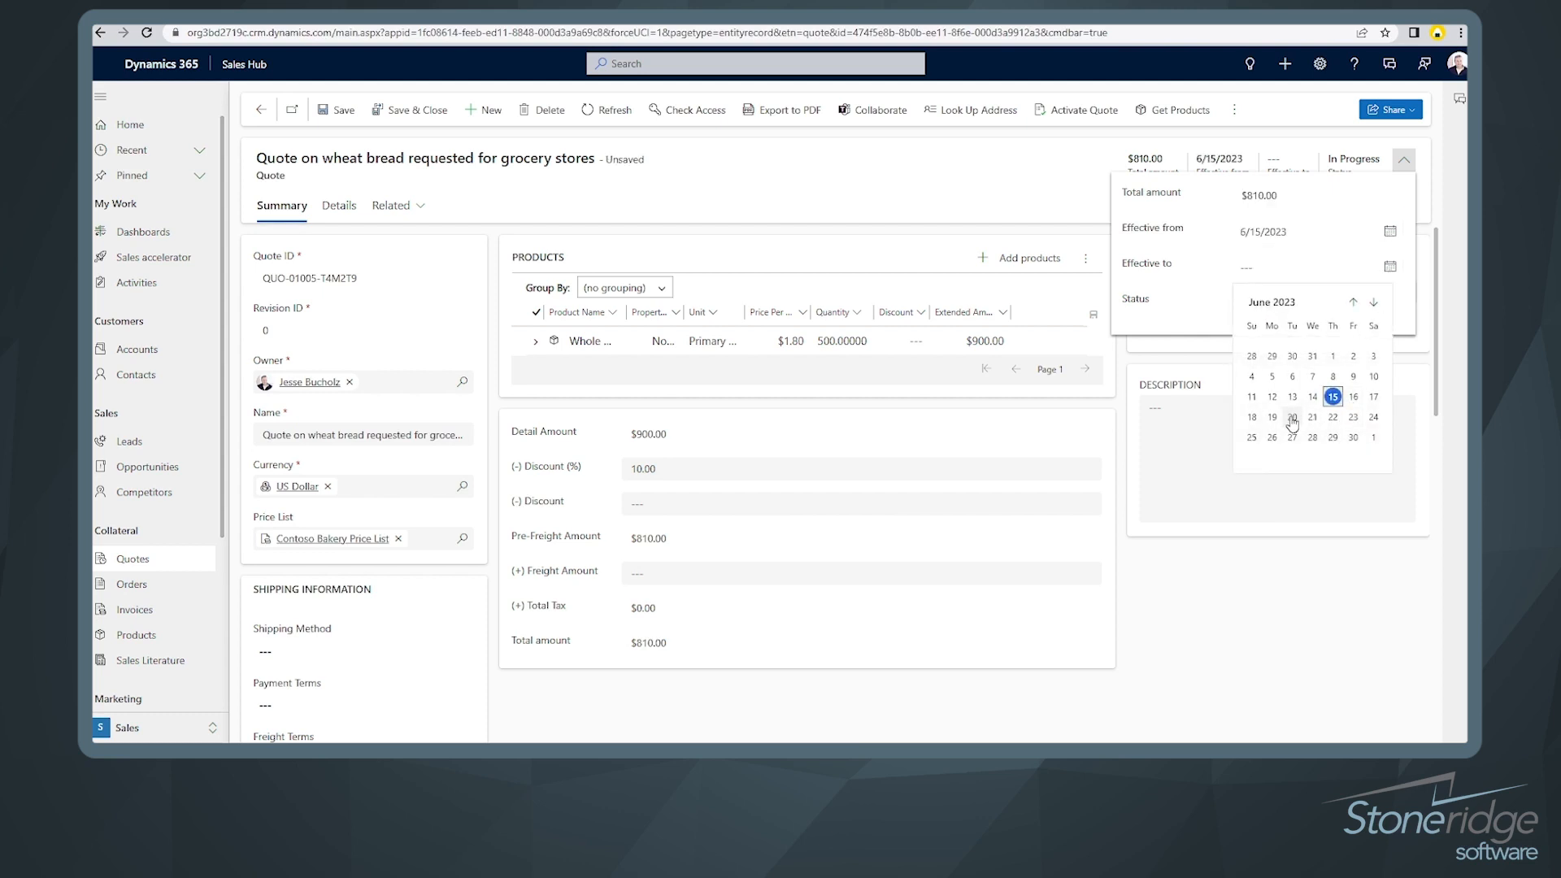
pyautogui.click(1353, 412)
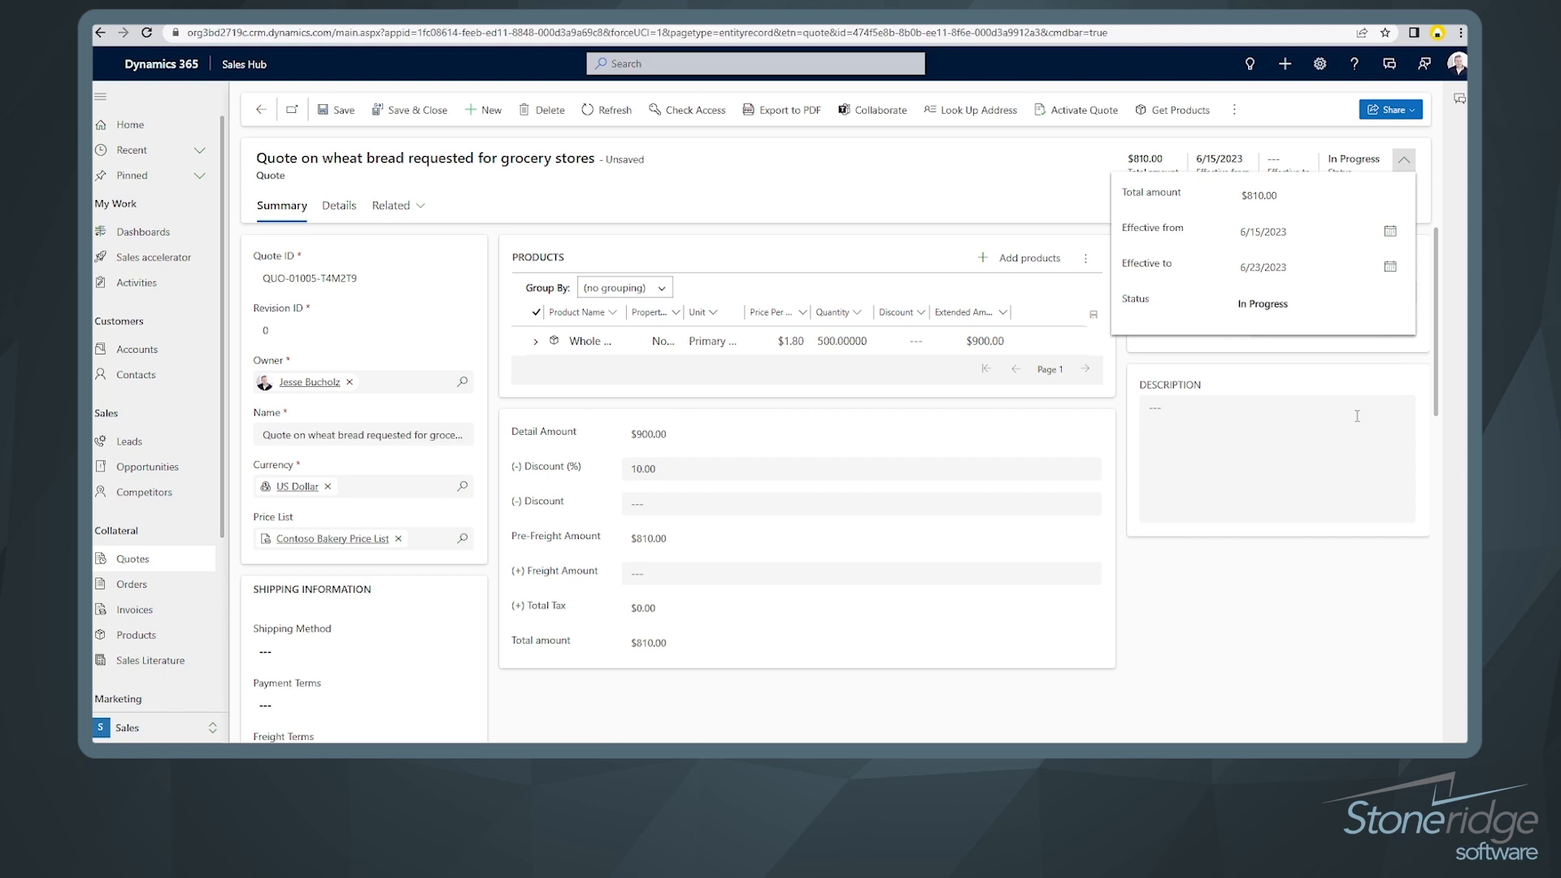
pyautogui.click(1087, 213)
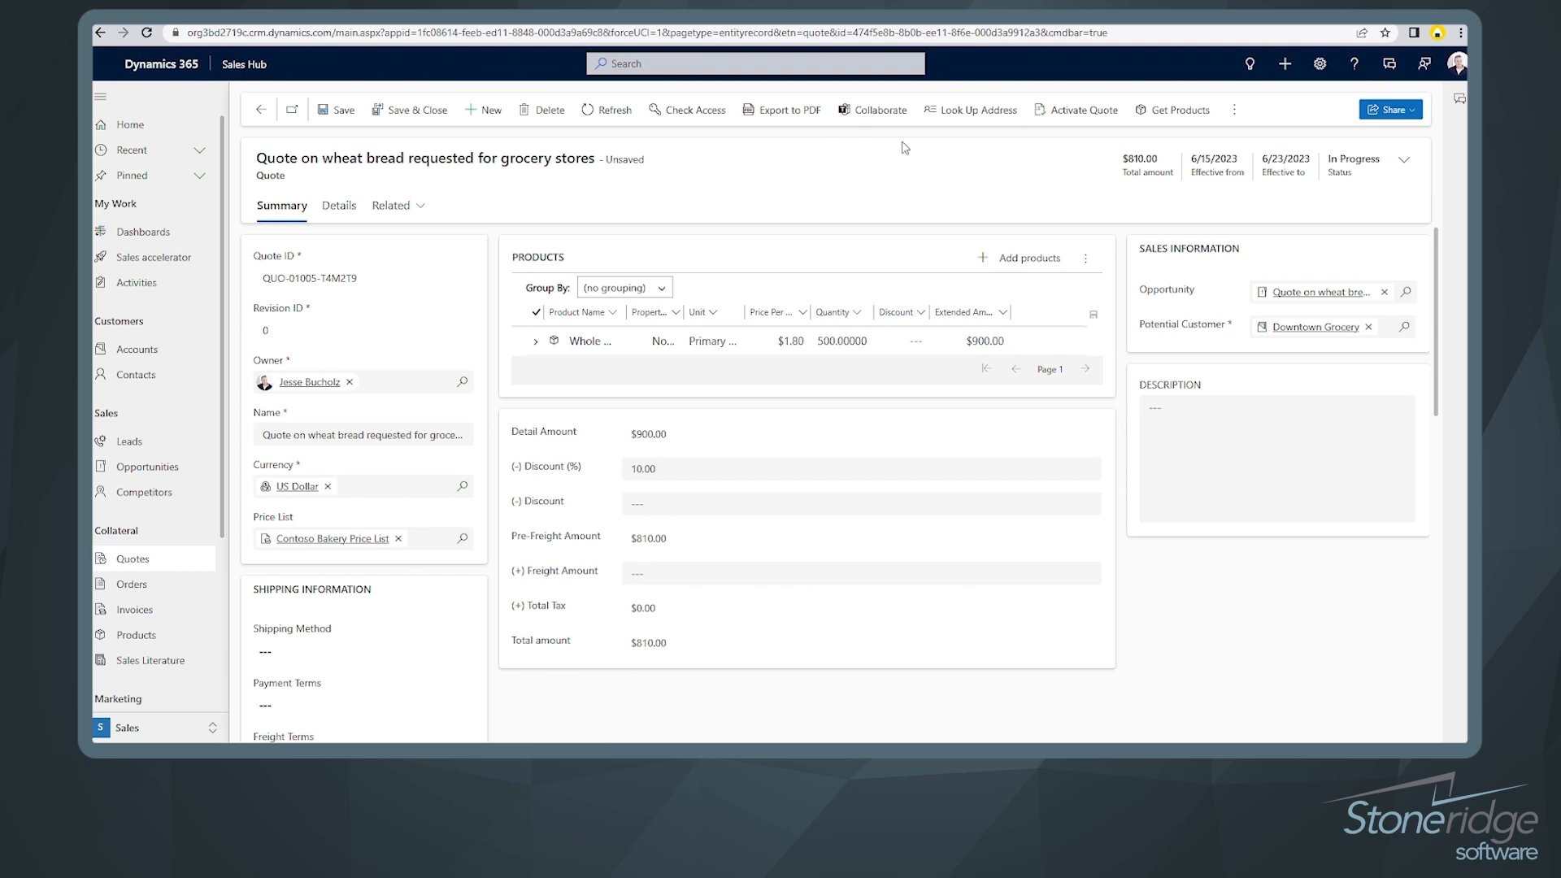
# Step: Activate the wheat bread quote so it turns read-only, then bring up its PDF export preview
pyautogui.click(1077, 110)
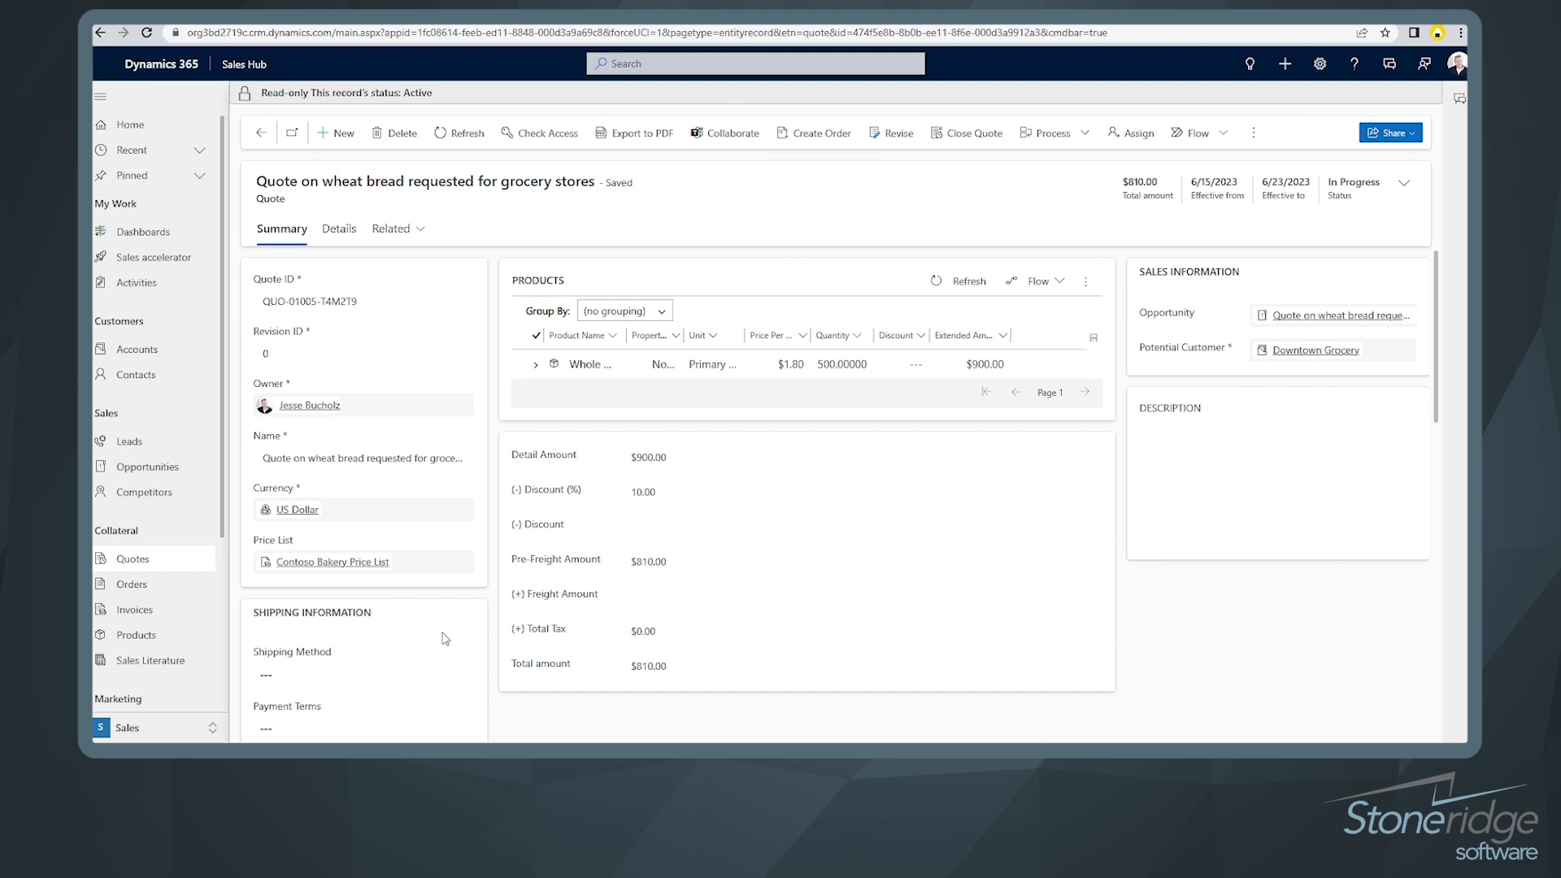
pyautogui.scroll(-5, 455, 614)
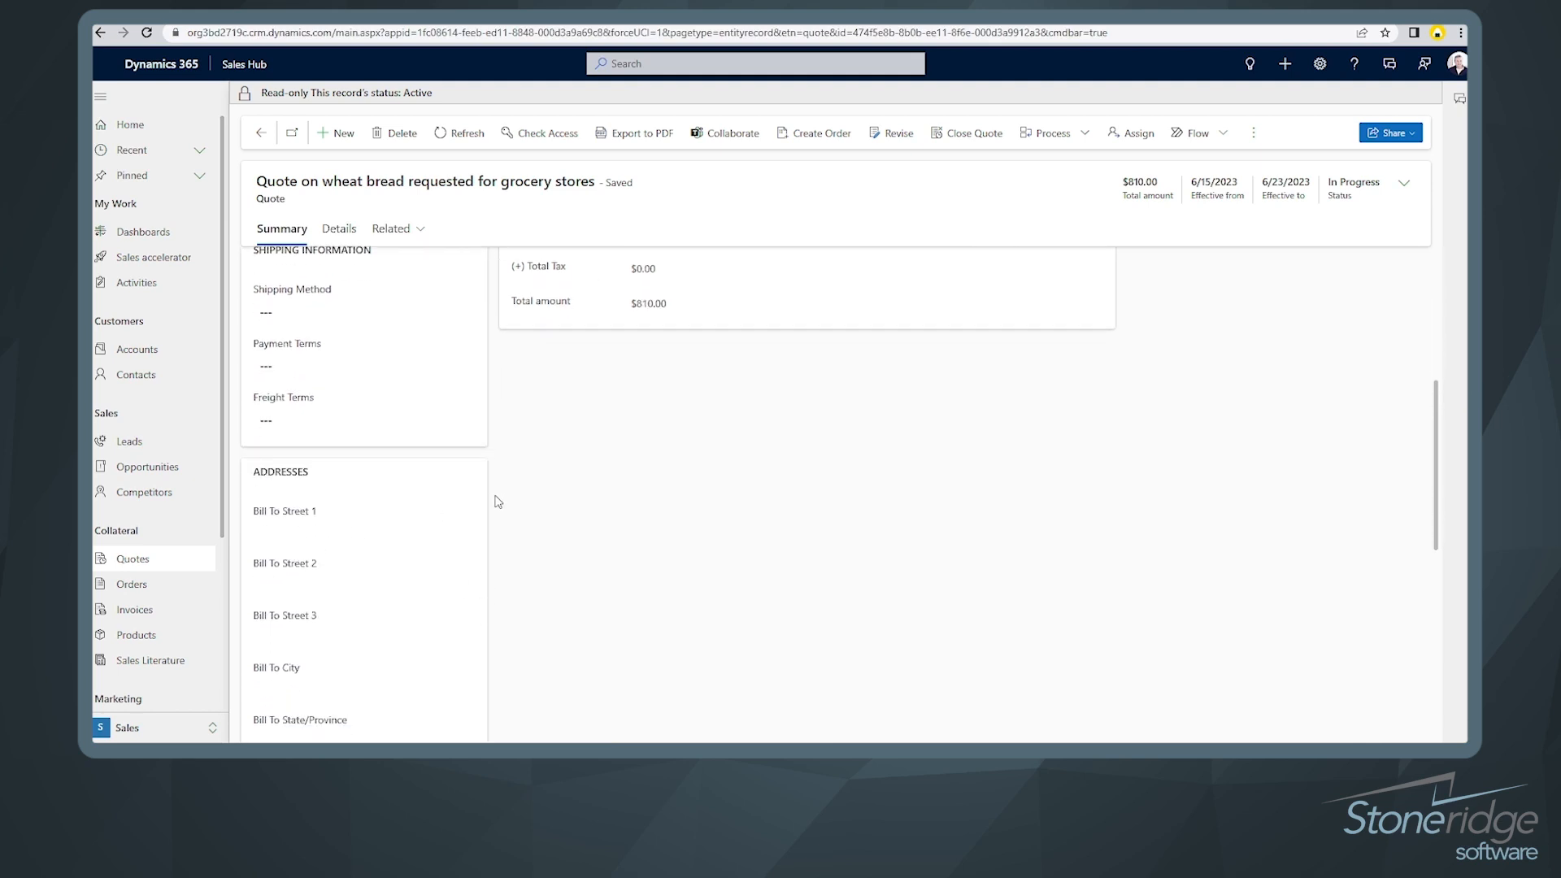
pyautogui.scroll(1, 496, 498)
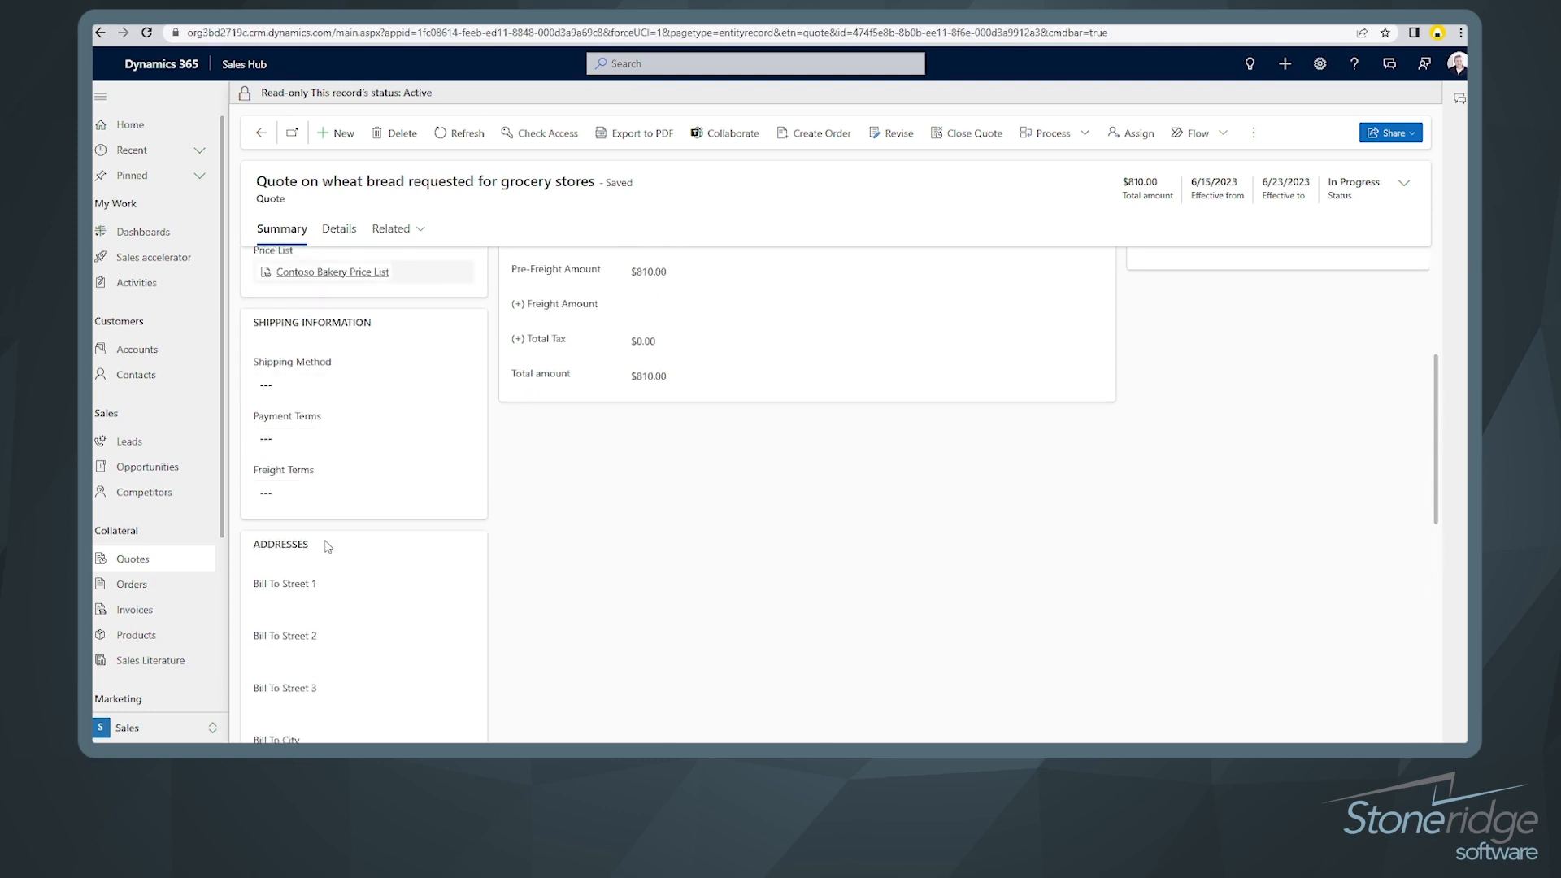
pyautogui.scroll(1, 488, 497)
pyautogui.scroll(4, 492, 495)
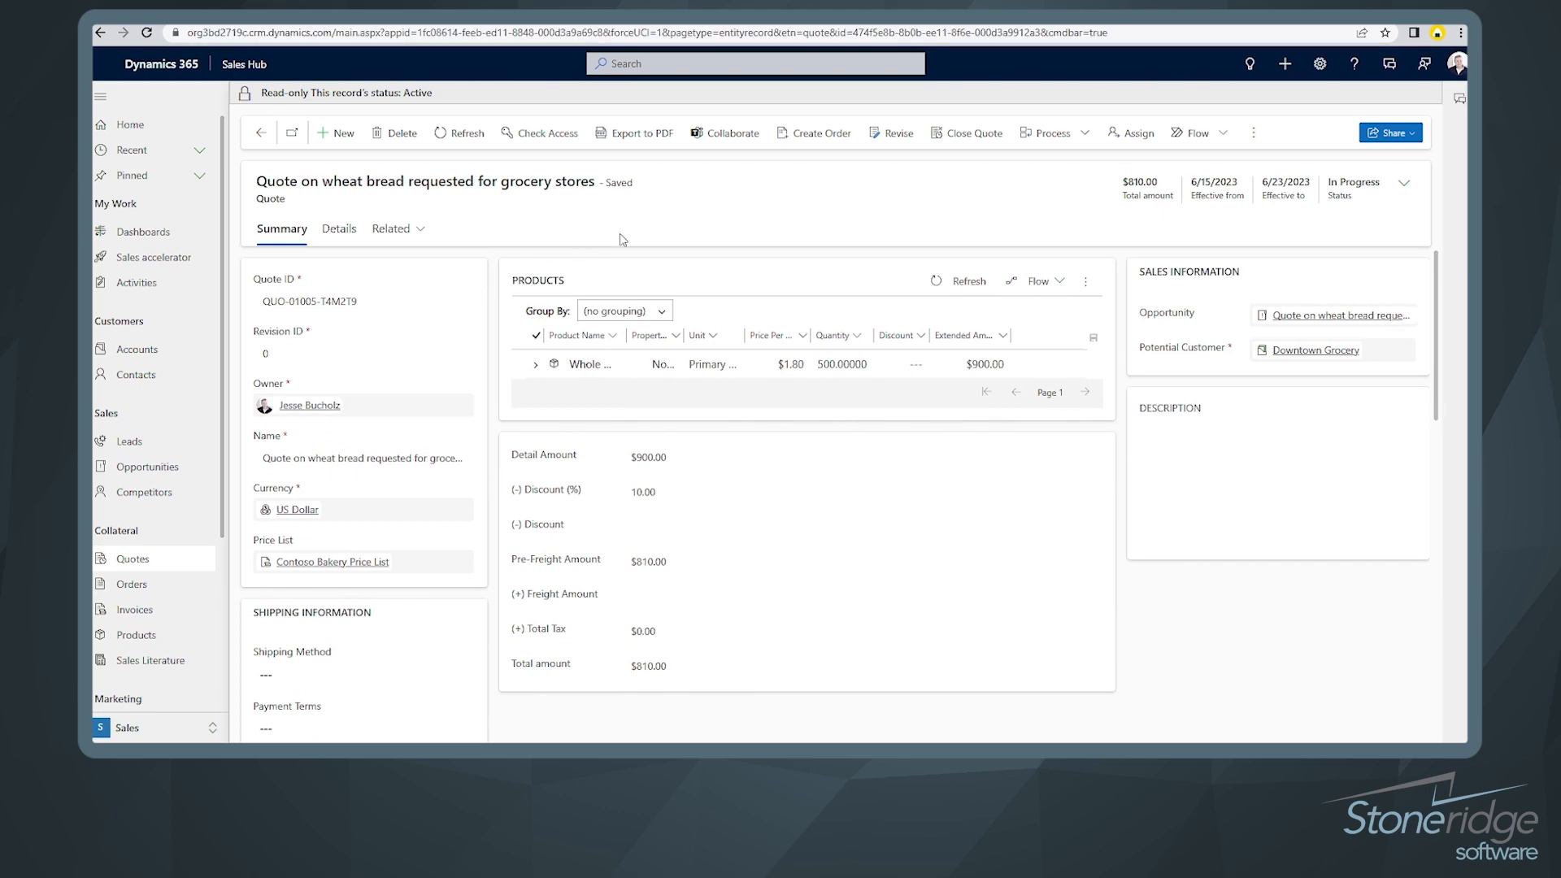
pyautogui.click(621, 137)
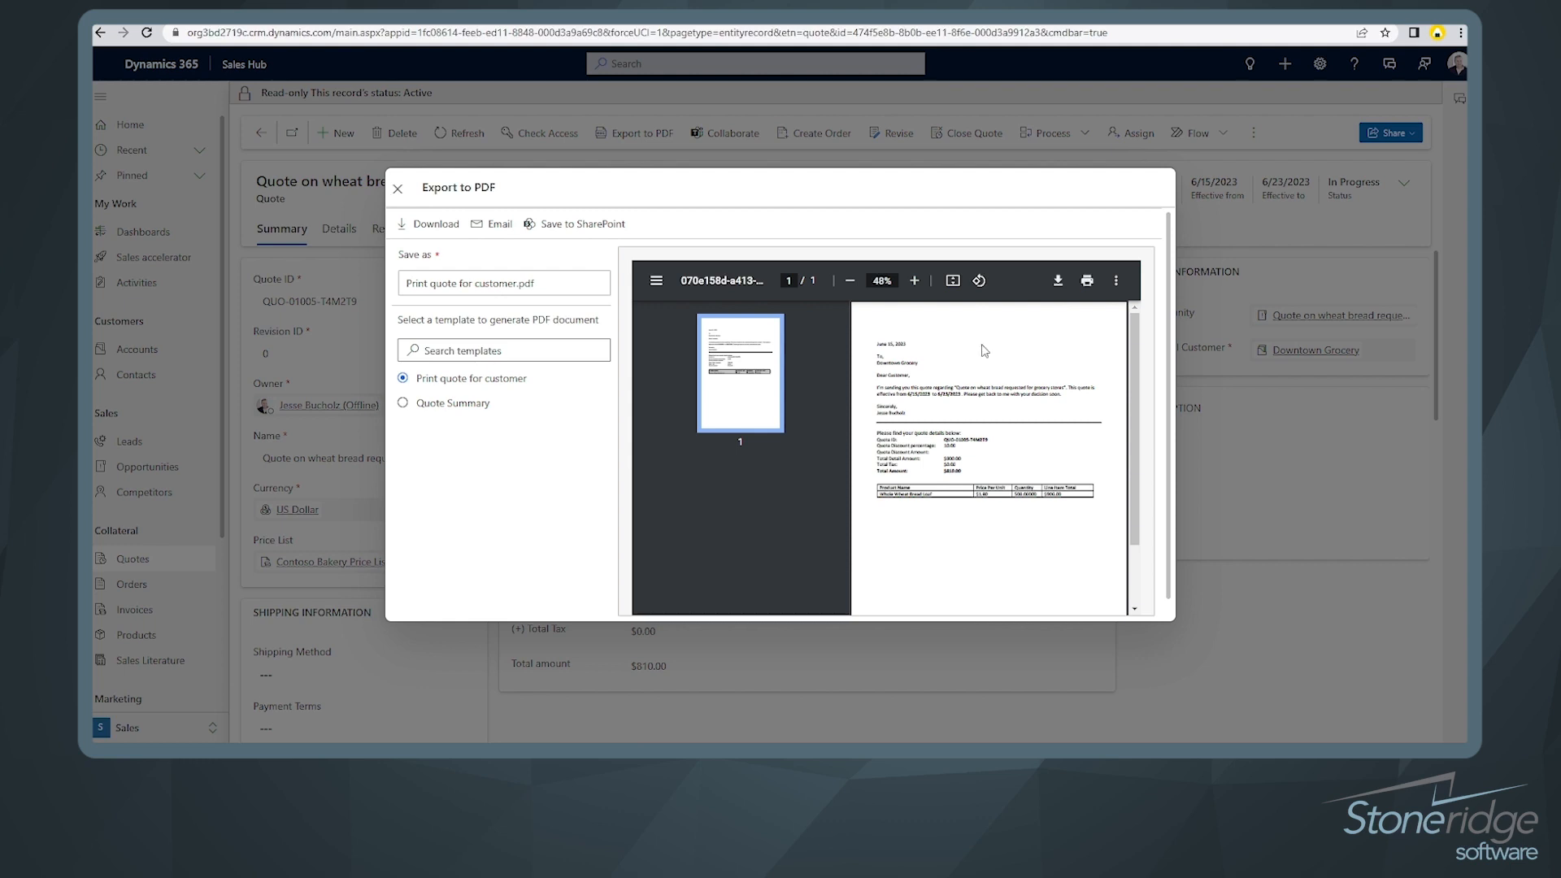
# Step: Switch the PDF to the Quote Summary template and start an email to Downtown Grocery attaching it
pyautogui.click(454, 404)
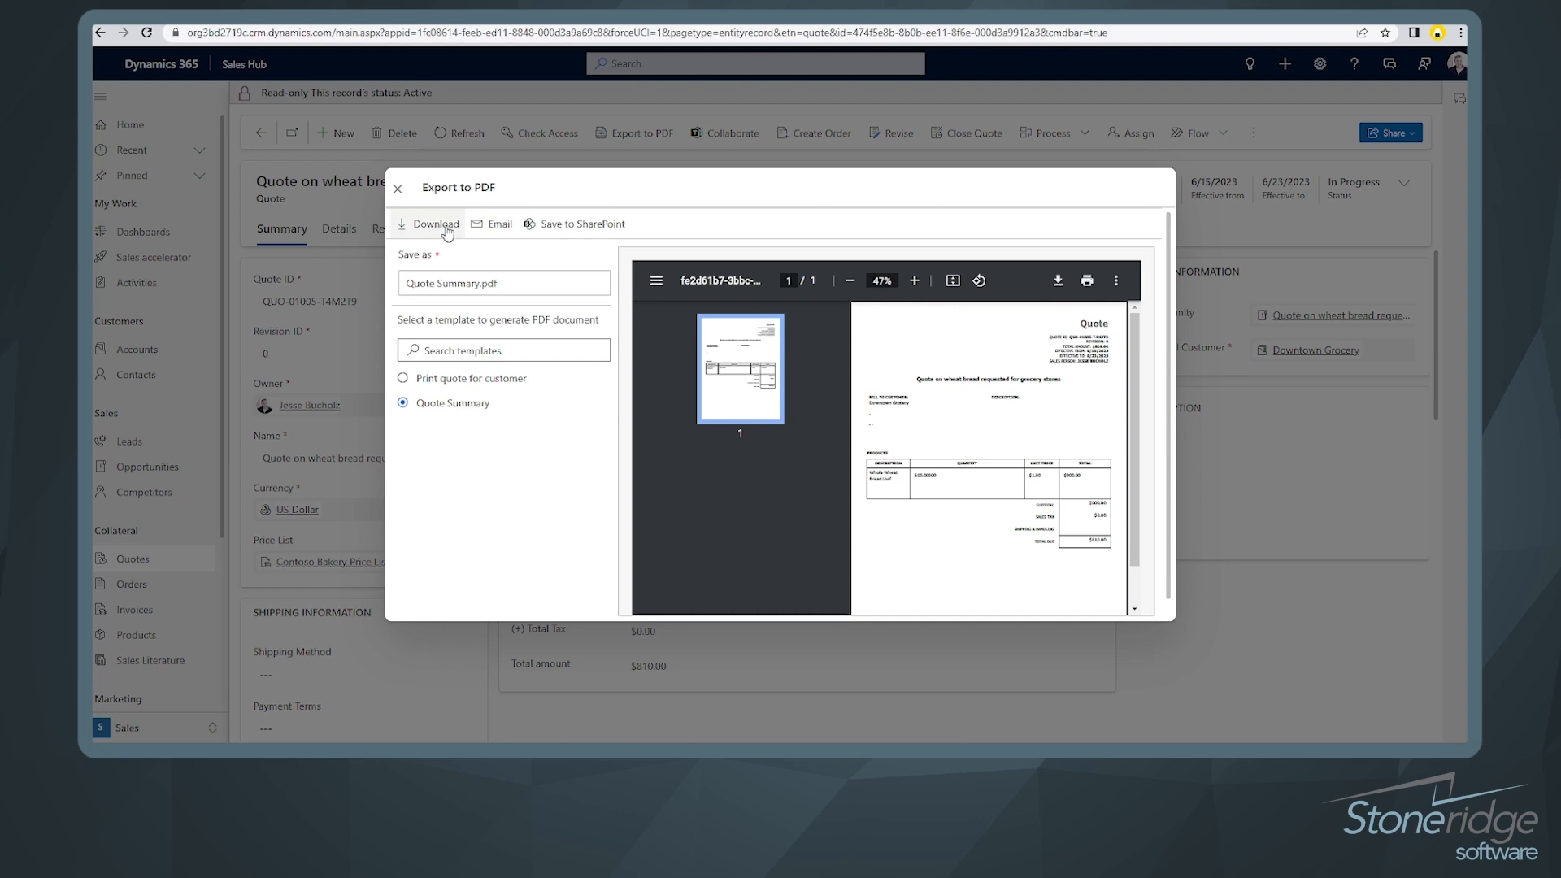
pyautogui.click(497, 230)
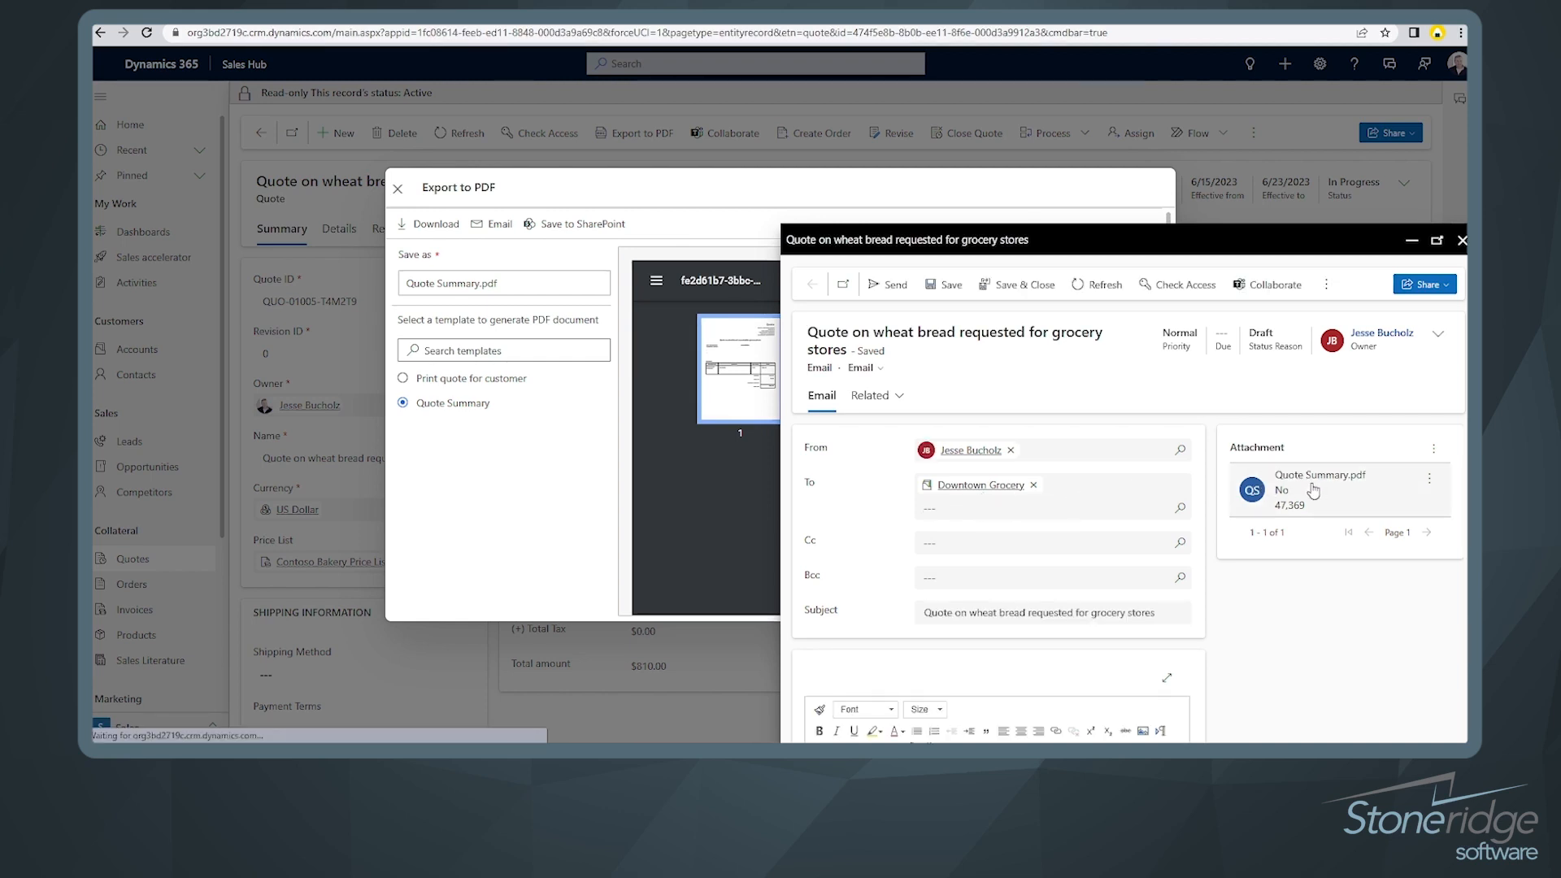
# Step: Save the quote email with the Quote Summary.pdf attachment as a draft
pyautogui.scroll(-3, 849, 577)
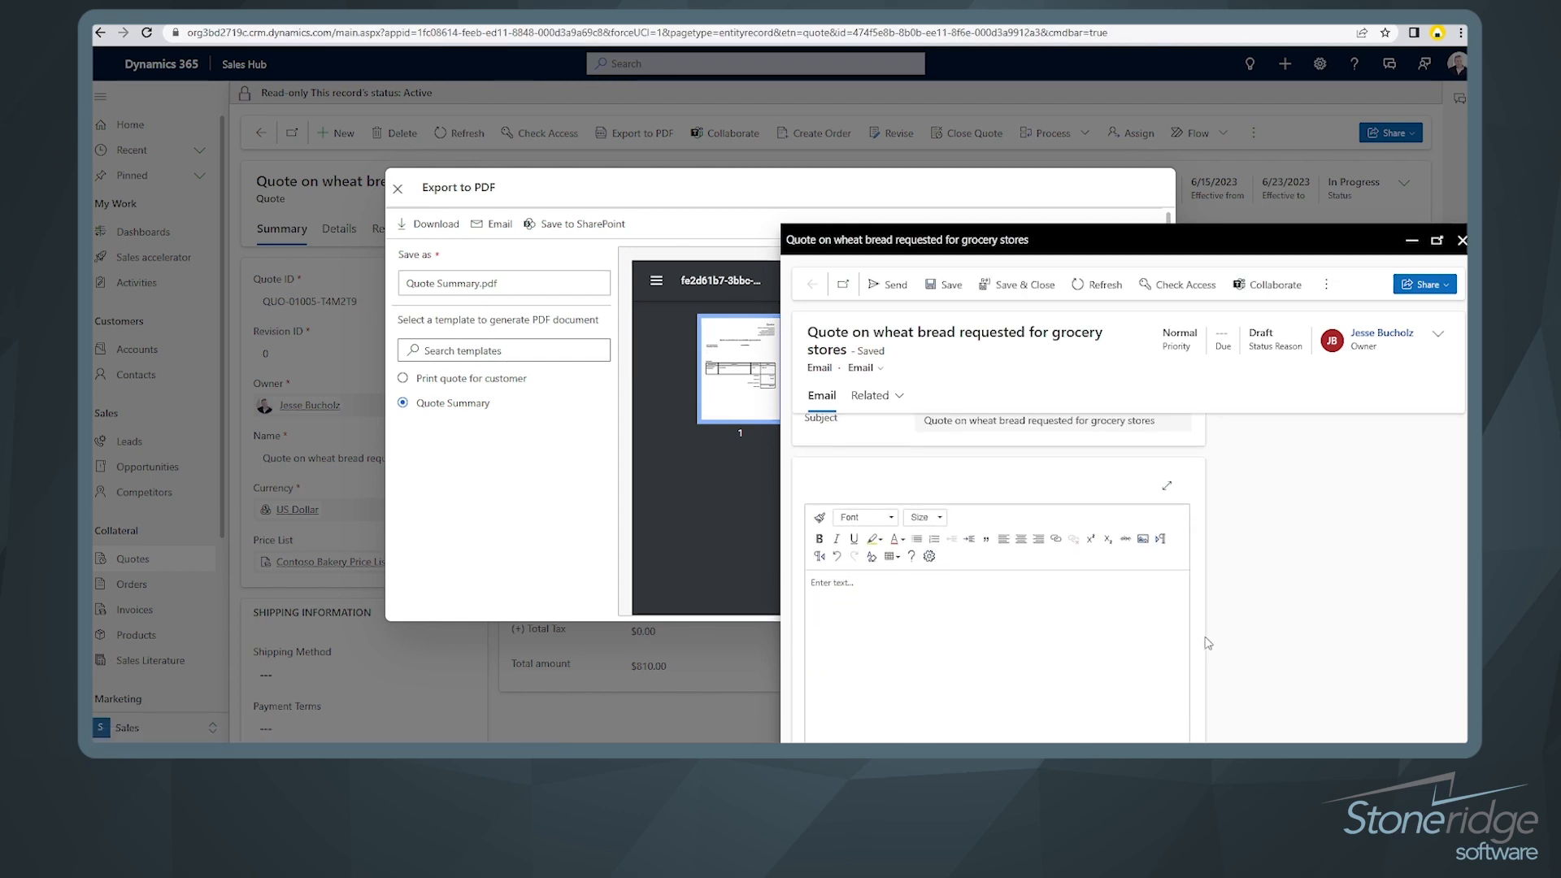
pyautogui.click(850, 578)
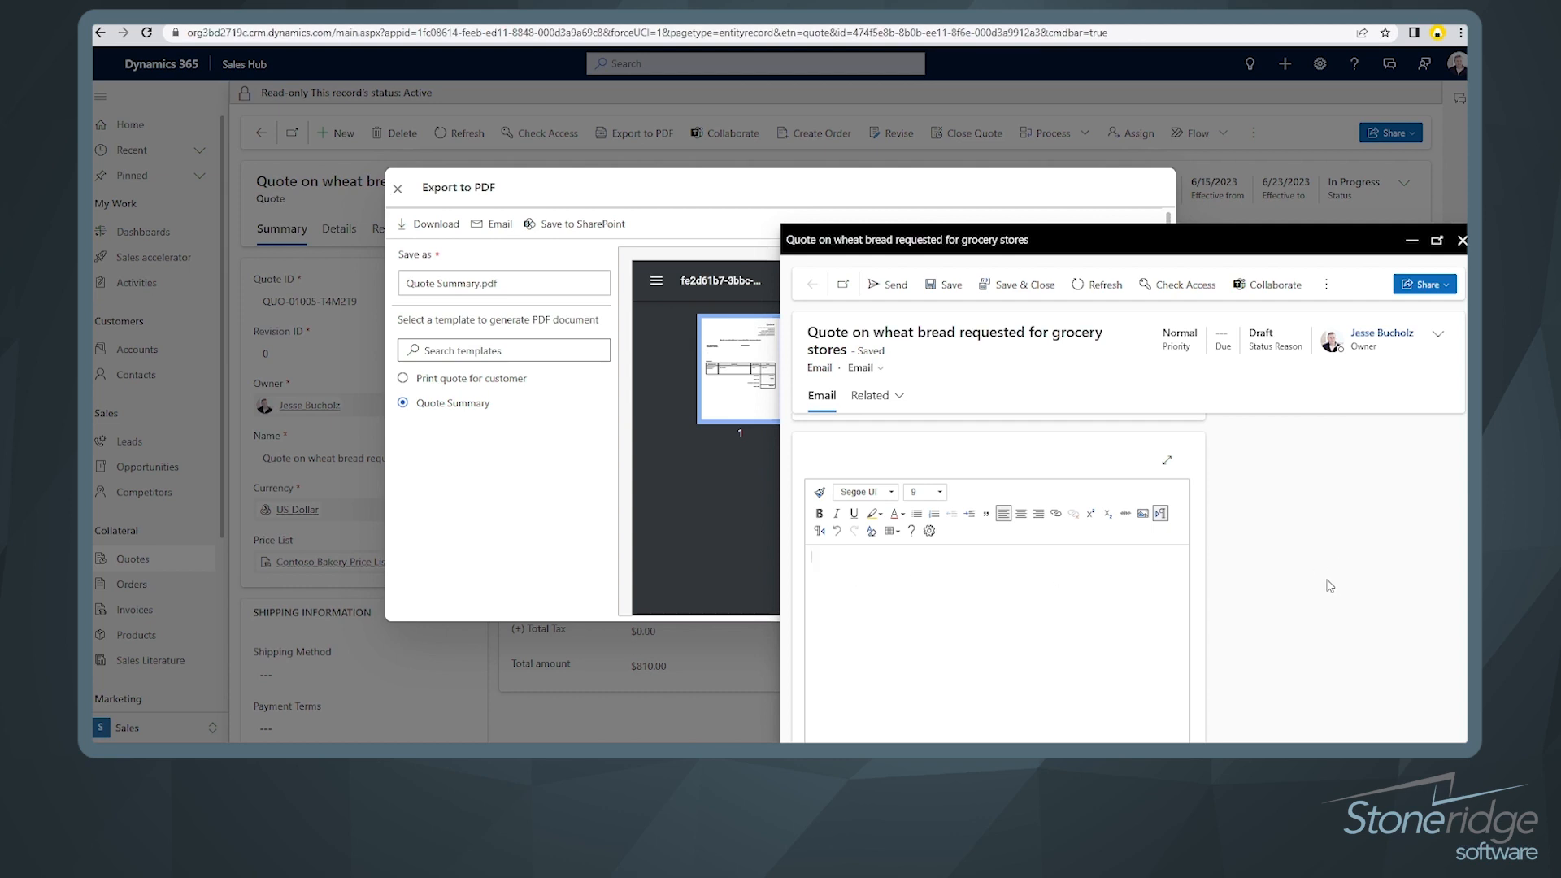
pyautogui.scroll(1, 1230, 588)
pyautogui.scroll(2, 1231, 589)
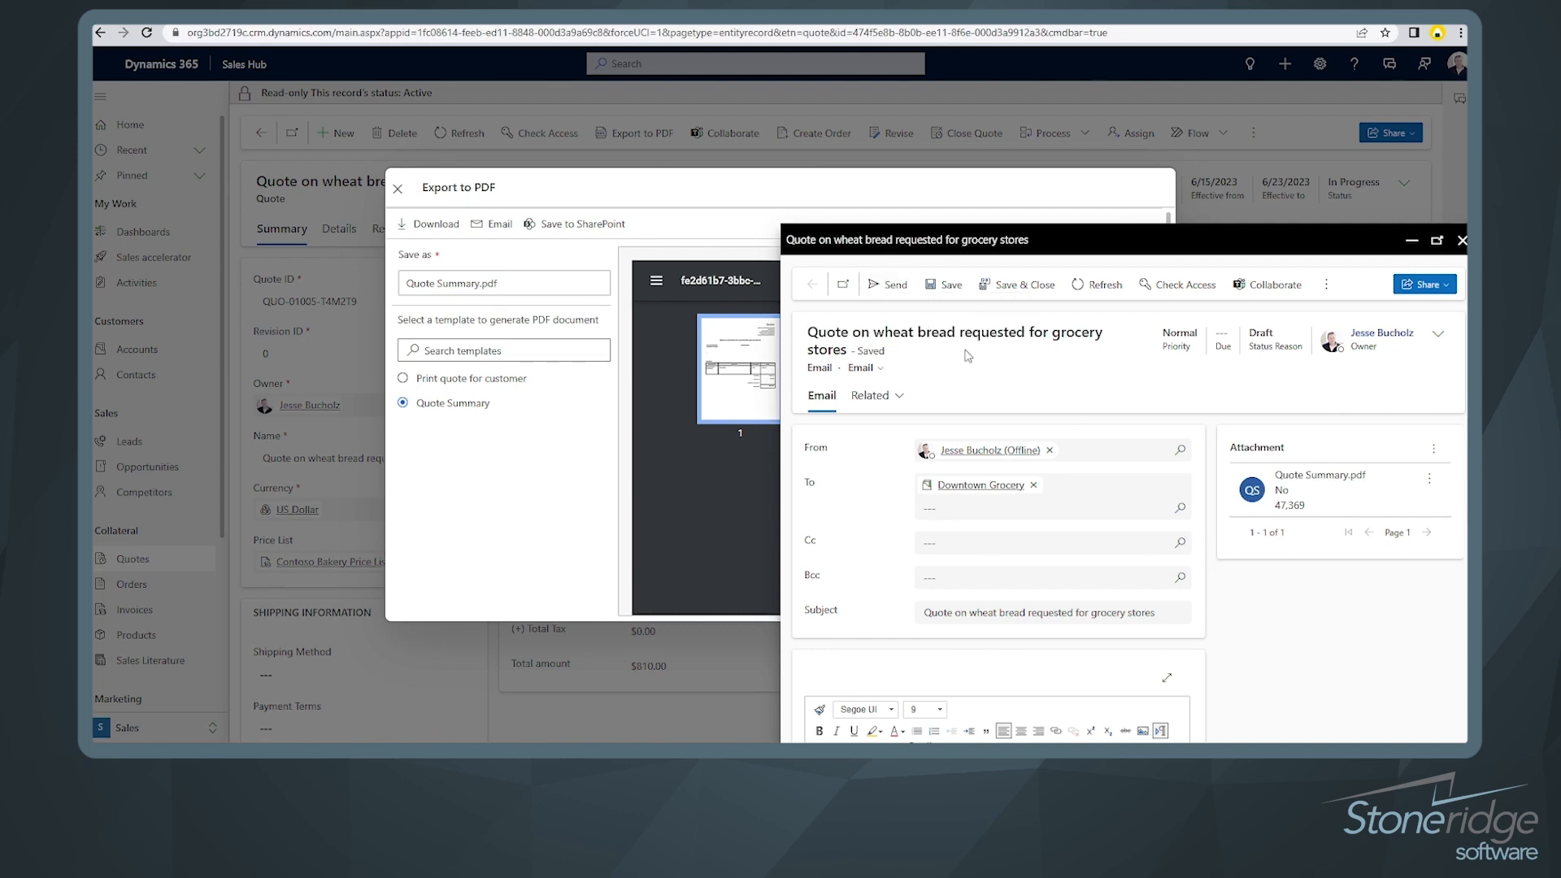
pyautogui.click(1020, 286)
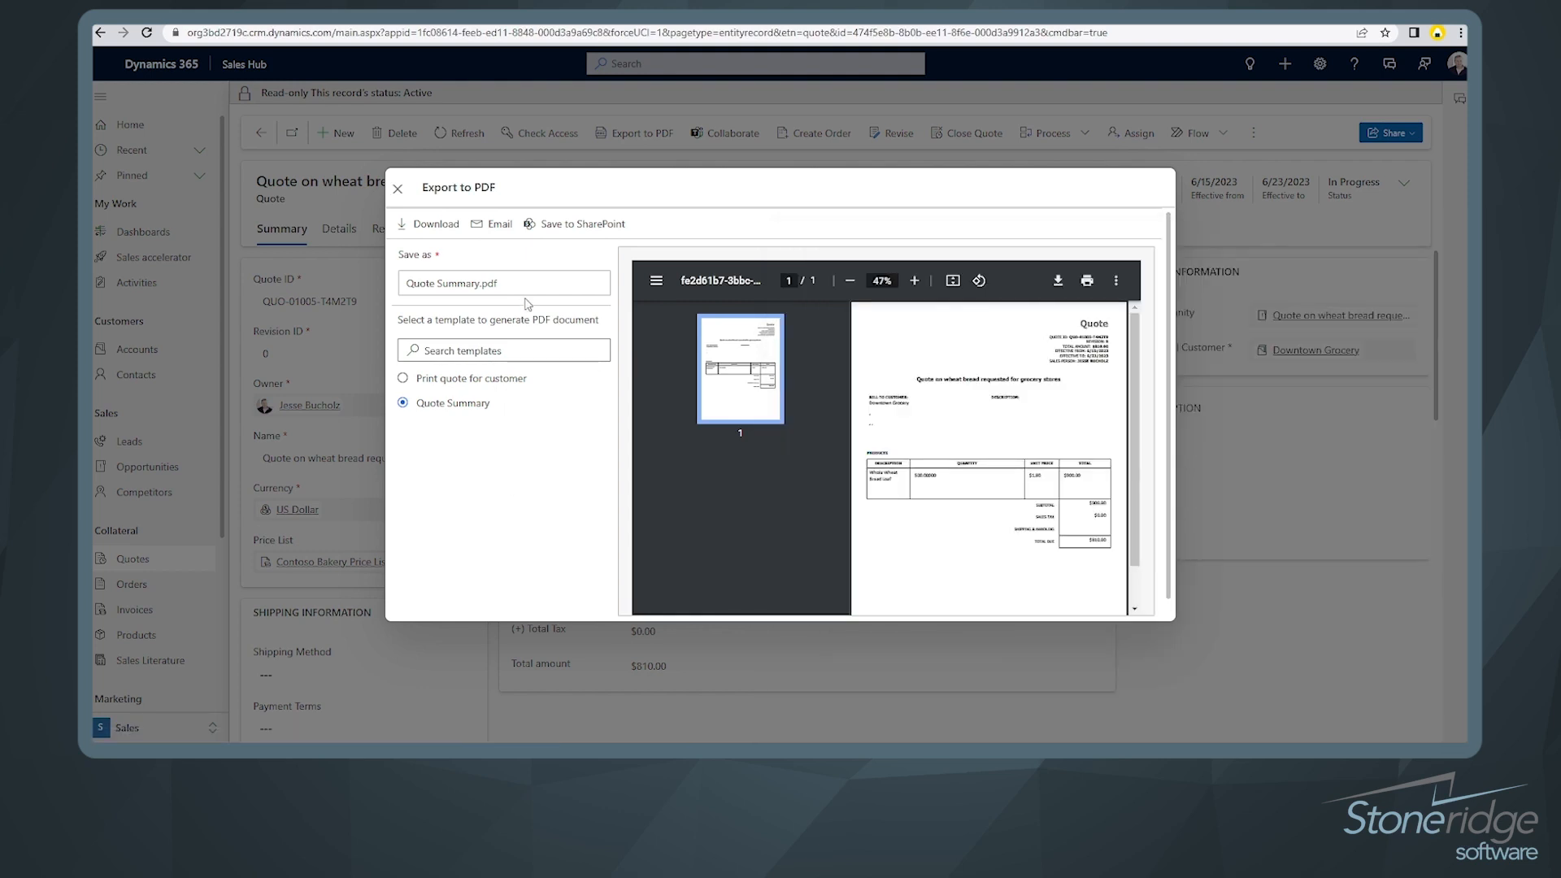
# Step: Store Quote Summary.pdf in SharePoint, close the PDF export, and return to the linked wheat bread opportunity
pyautogui.click(584, 226)
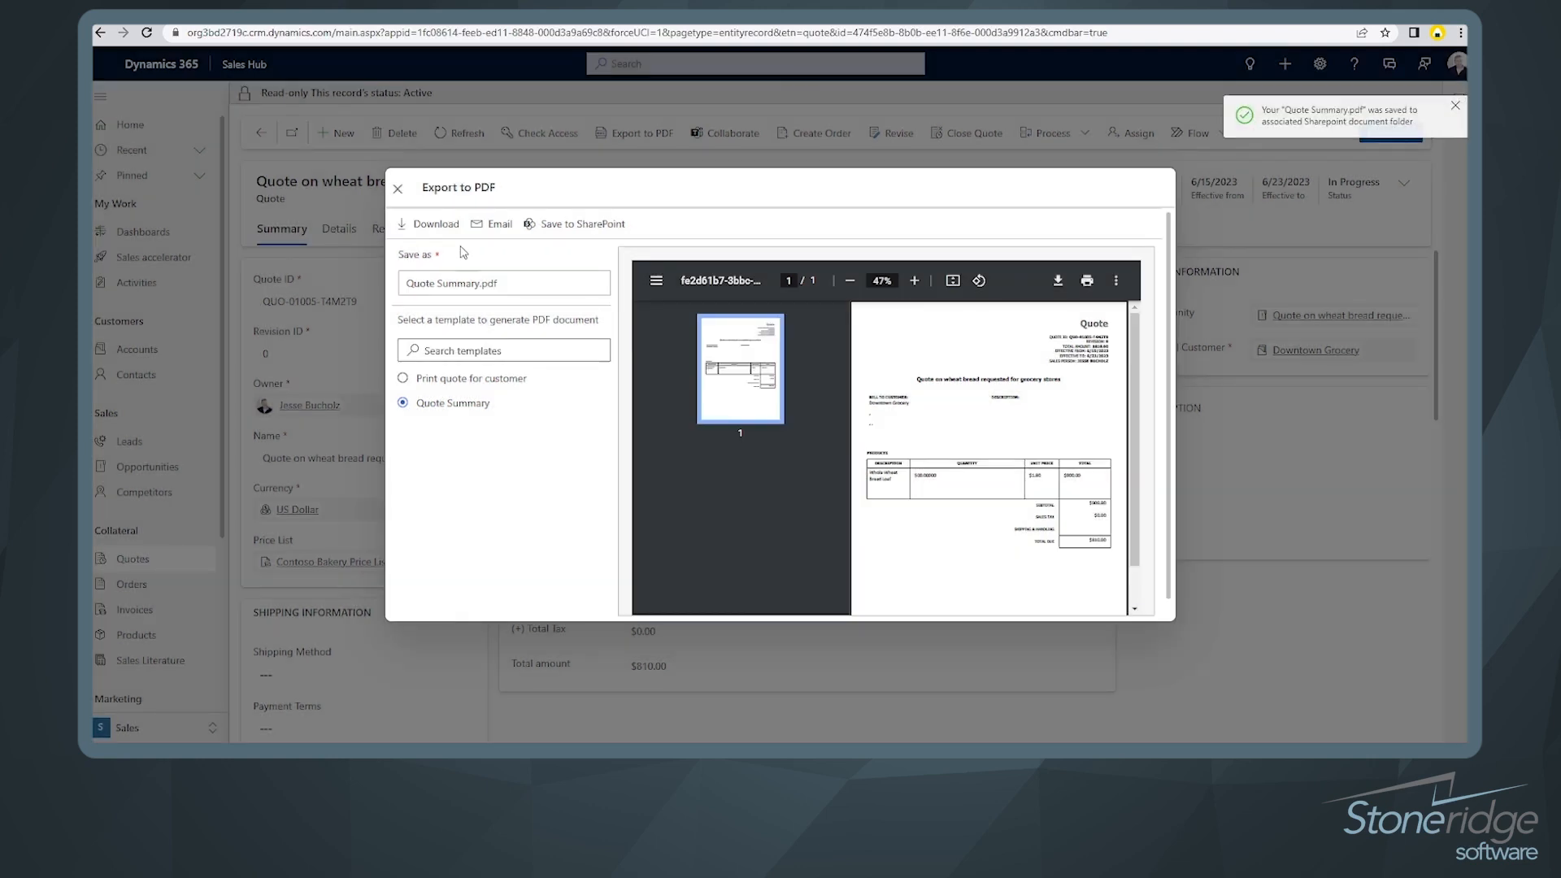
pyautogui.click(399, 190)
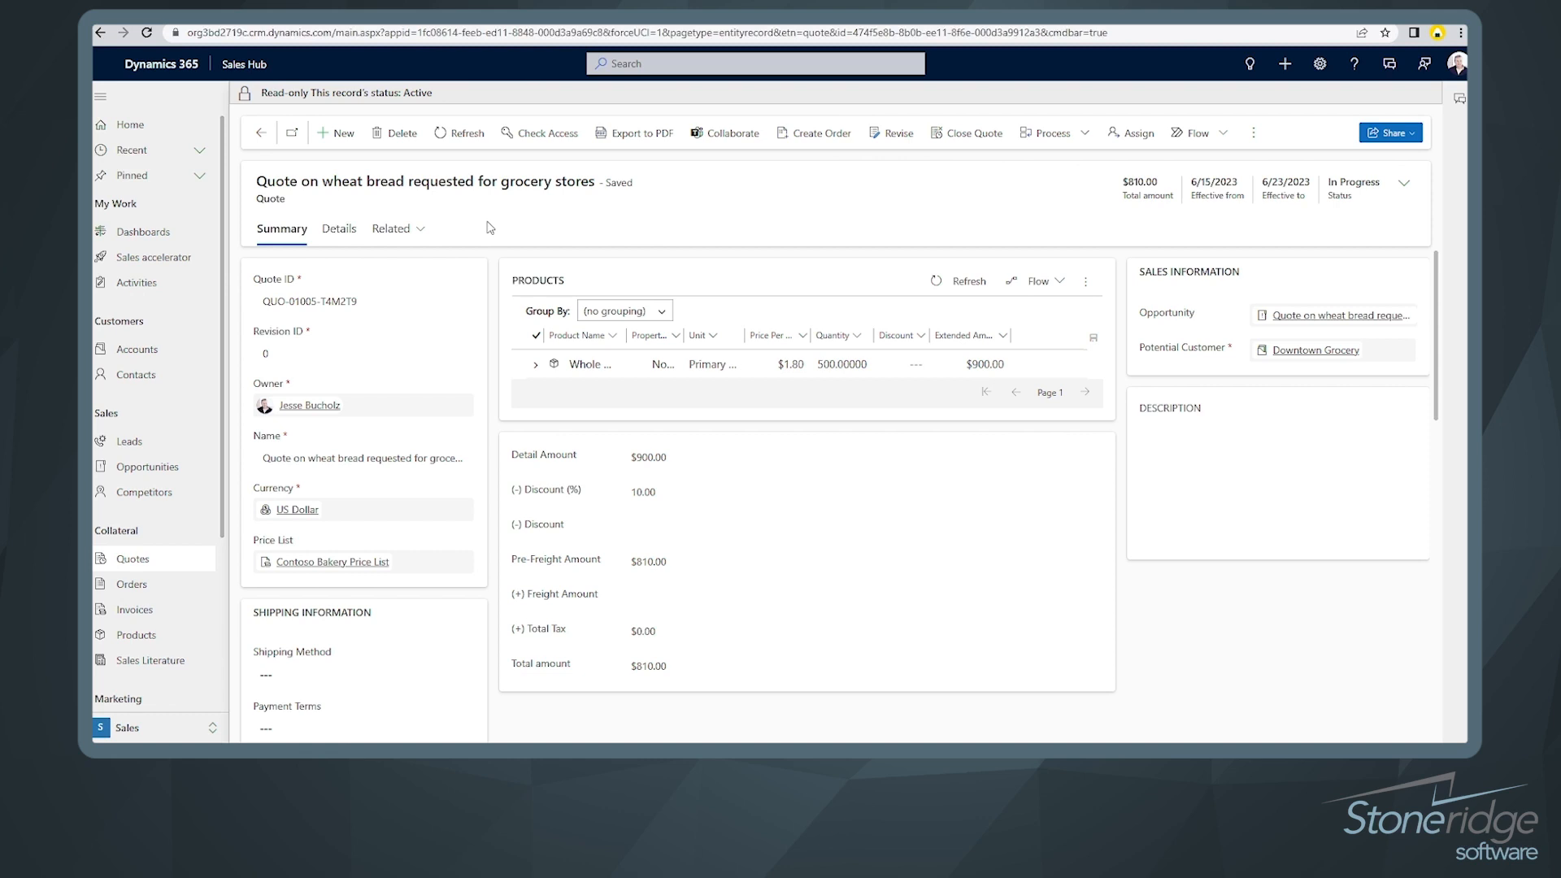
pyautogui.click(1339, 319)
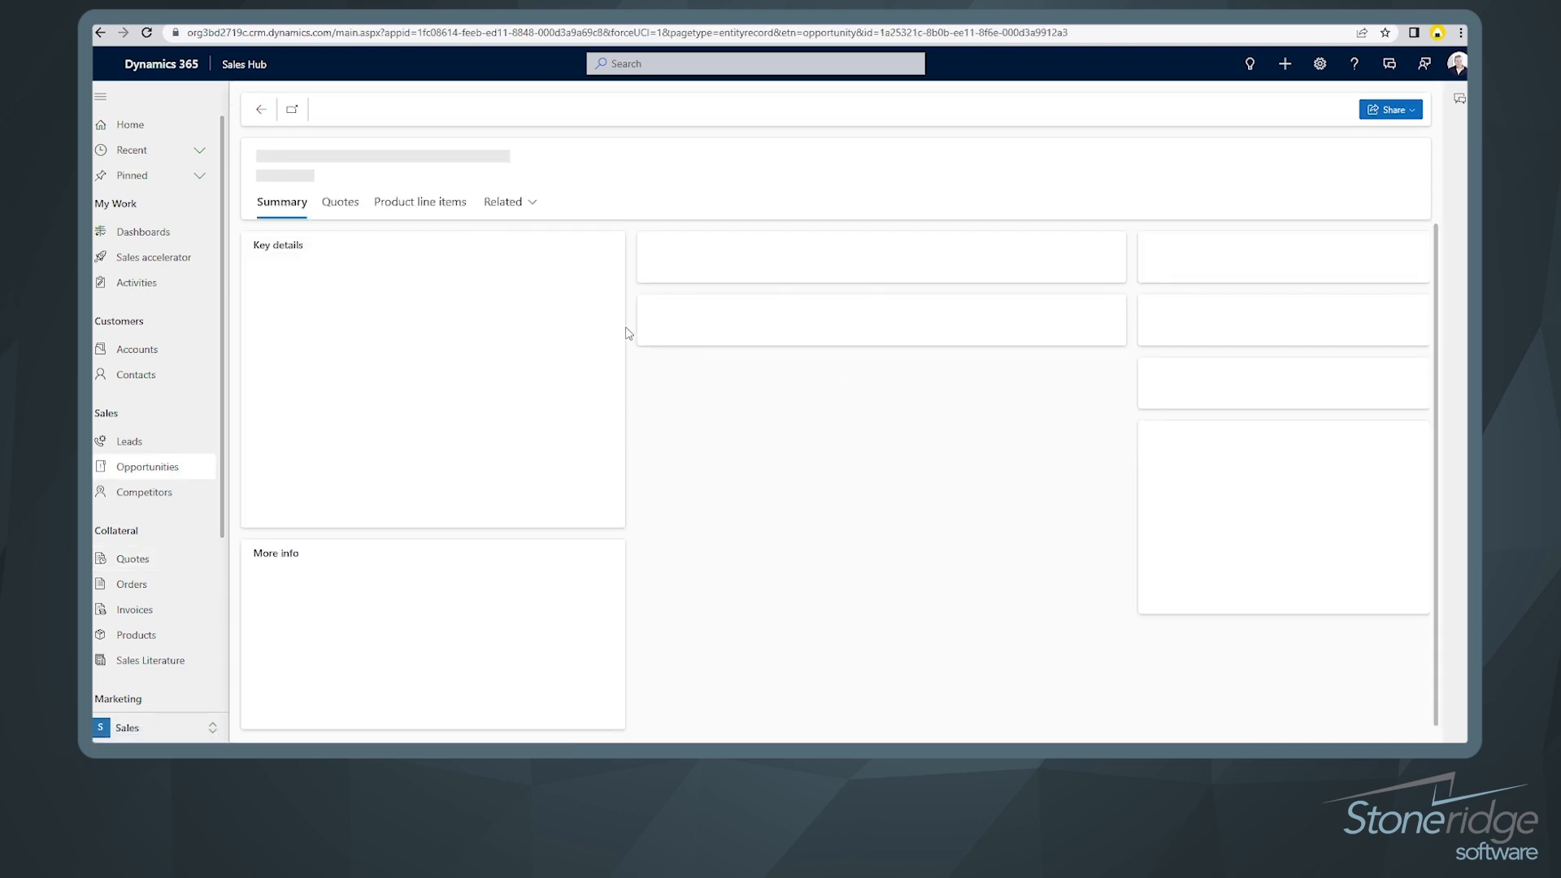